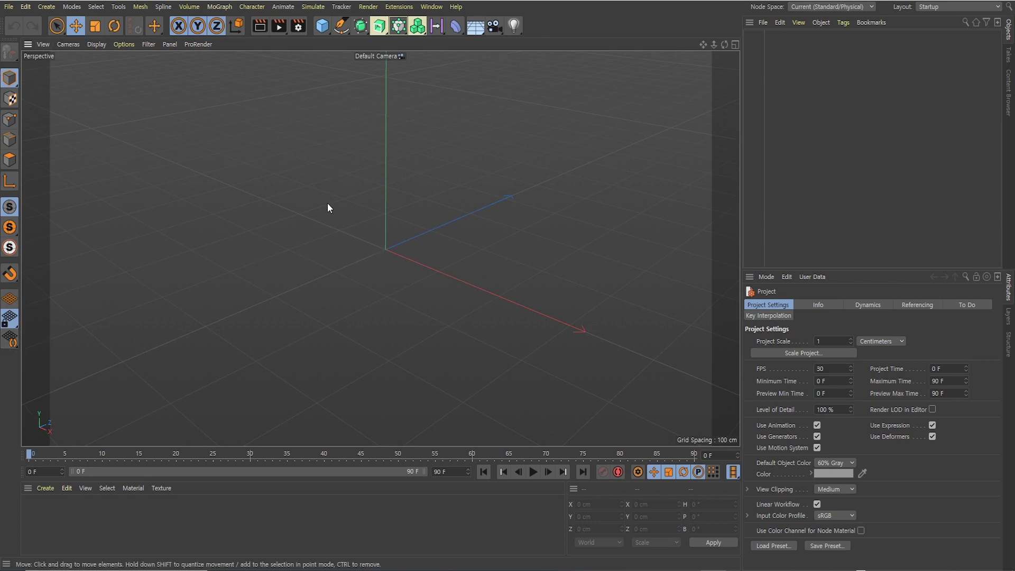
Add a cube primitive at the centre of the empty scene.
scroll(328, 208, "down", 1)
left_click(323, 26)
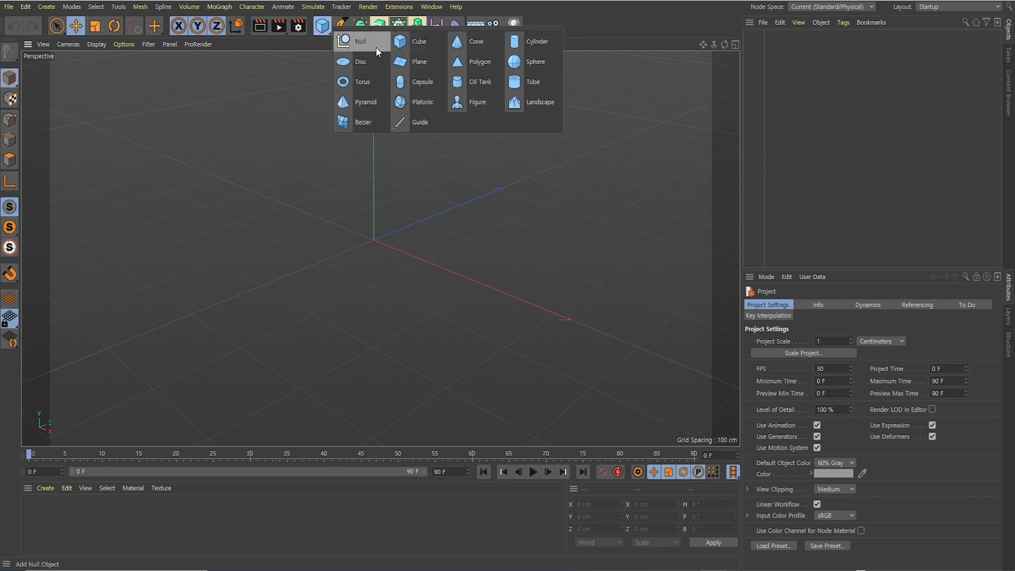
left_click(401, 44)
middle_click_drag(351, 215, 389, 197, "alt")
left_click_drag(390, 197, 365, 217, "alt")
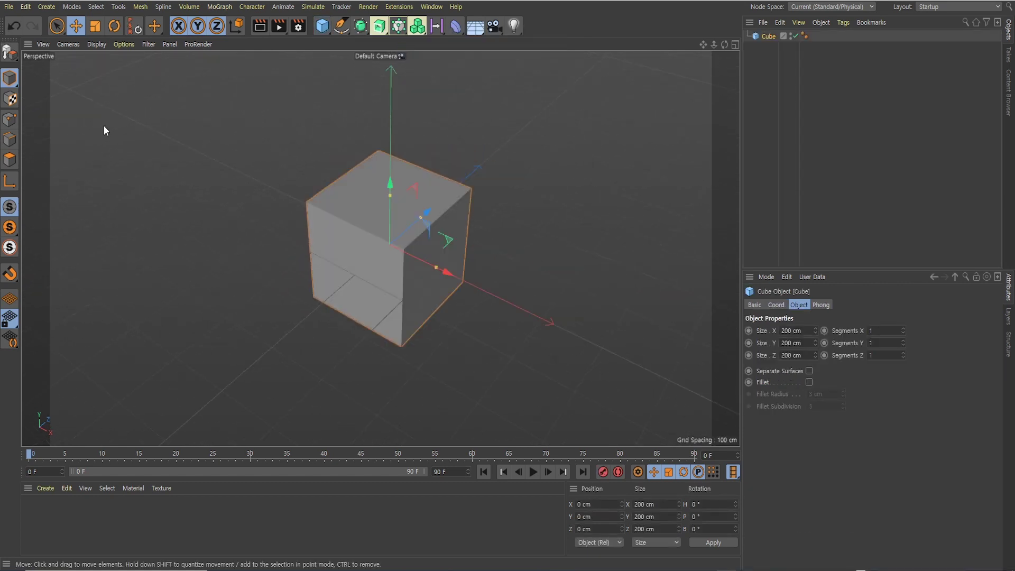
Move the cube along the X axis to about -182 cm.
left_click_drag(9, 79, 124, 100)
left_click_drag(380, 247, 372, 214, "alt")
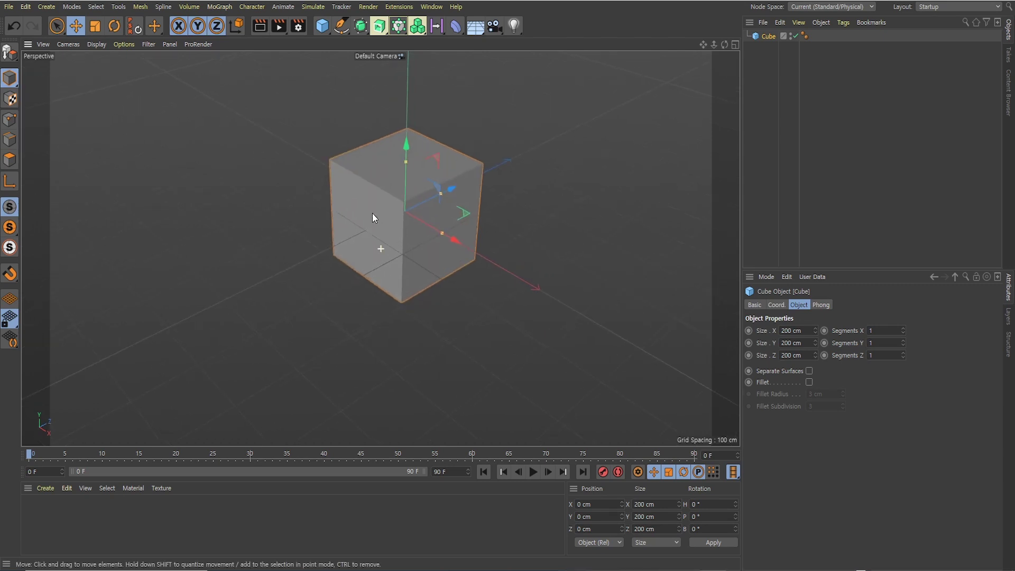
middle_click_drag(372, 214, 347, 204, "alt")
scroll(346, 204, "up", 2)
left_click_drag(347, 204, 350, 215, "alt")
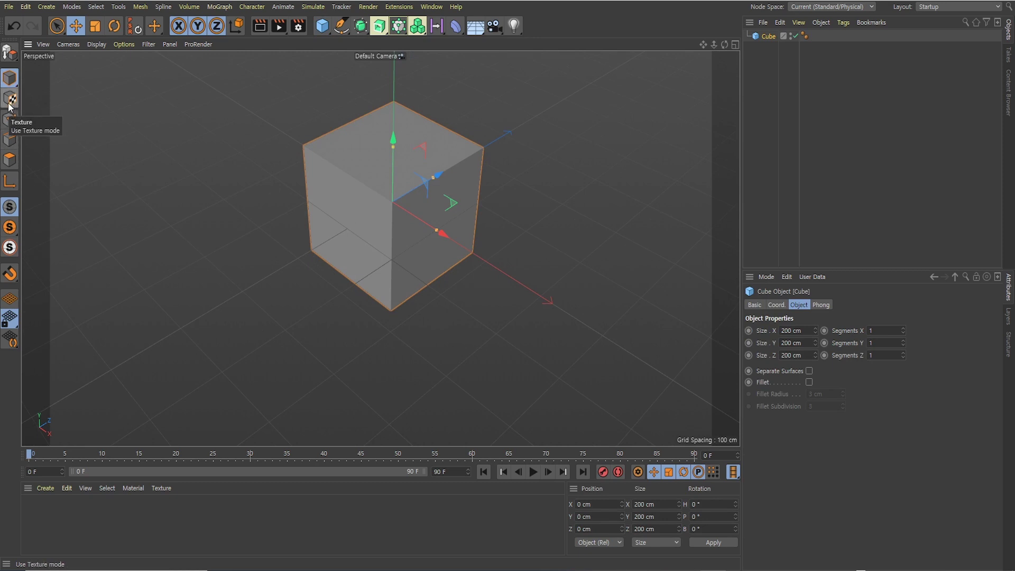
left_click_drag(320, 239, 344, 217, "alt")
Add a second cube at about 127 cm on X and stretch its height to about 647 cm.
left_click_drag(324, 27, 360, 68)
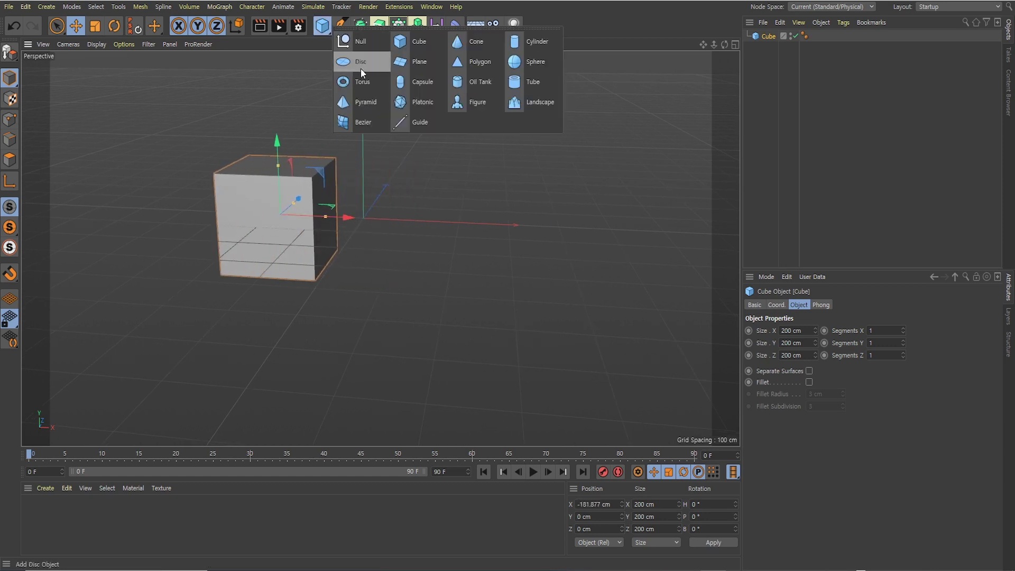
left_click_drag(361, 68, 418, 42)
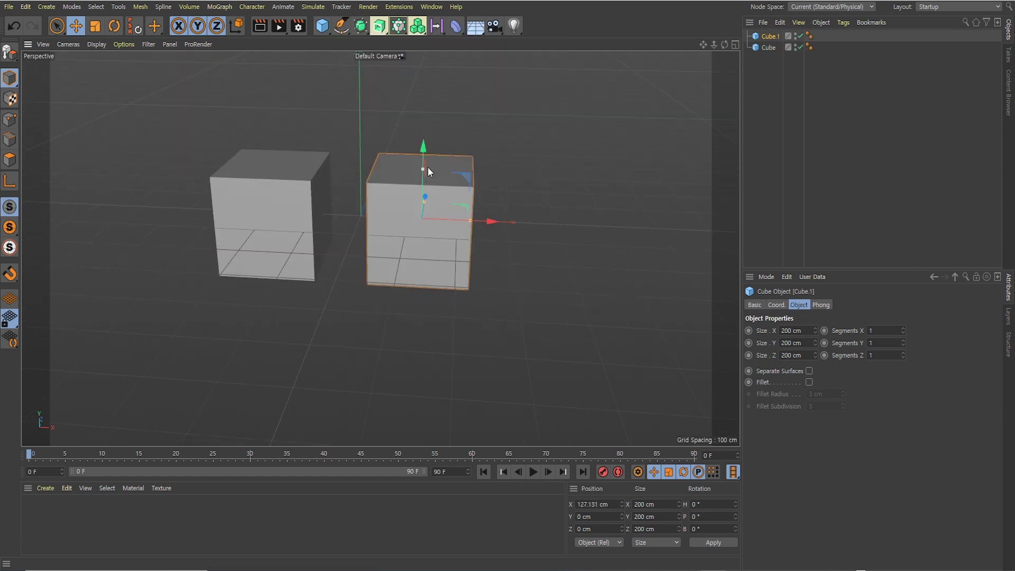
left_click_drag(425, 168, 440, 249)
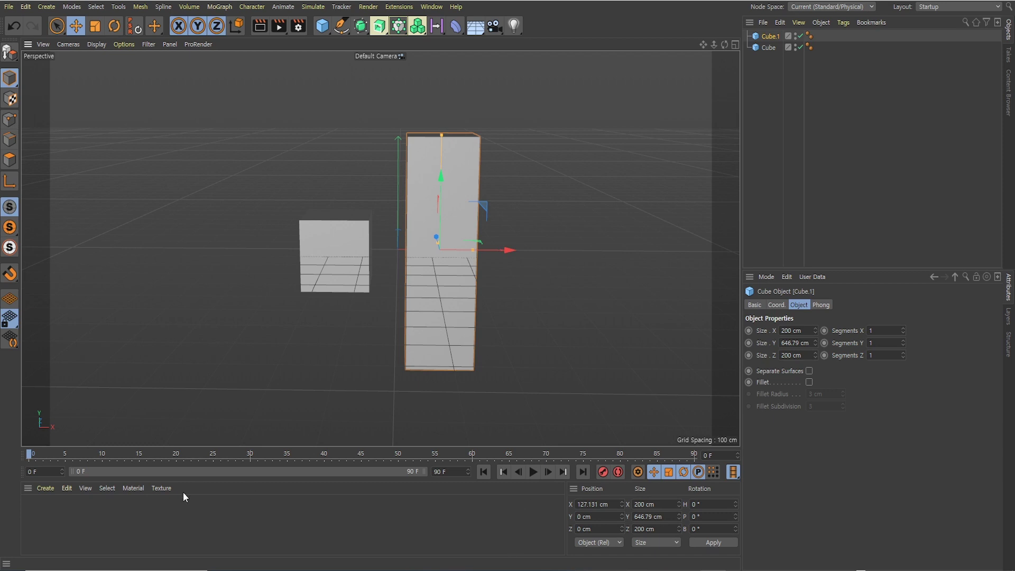
Create a new material and open it in the Material Editor.
double_click(81, 508)
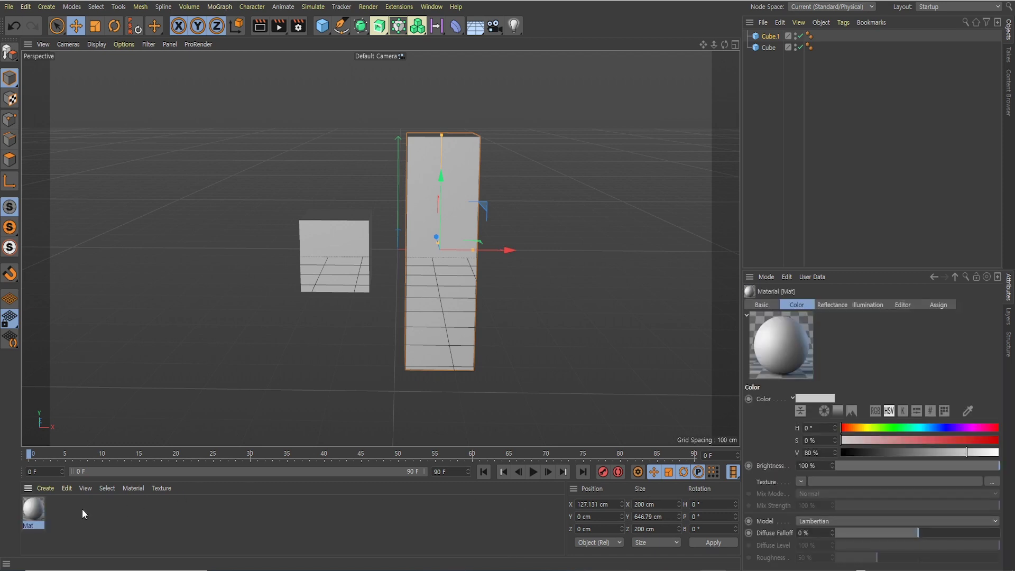
double_click(33, 509)
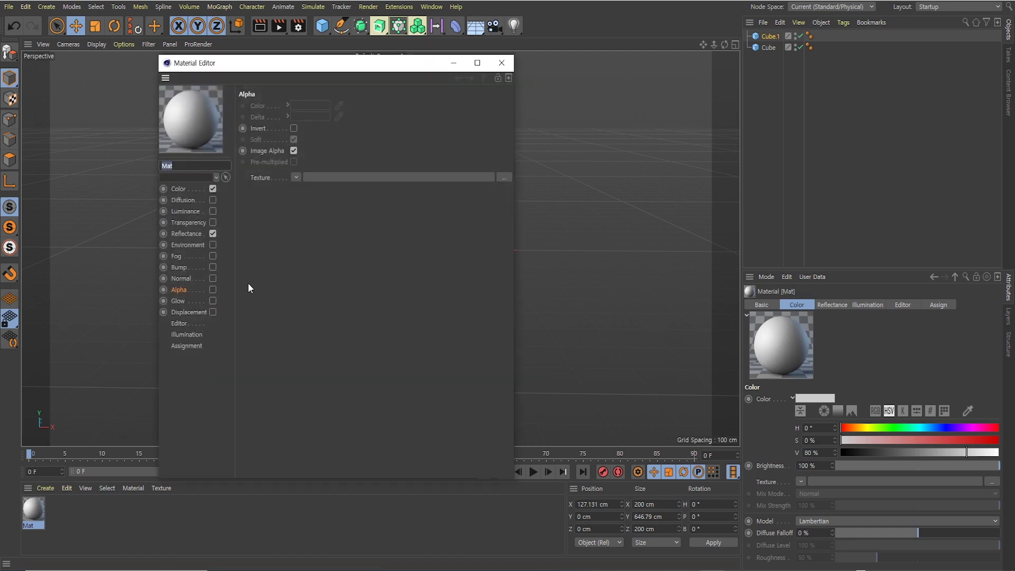
left_click_drag(246, 68, 321, 73)
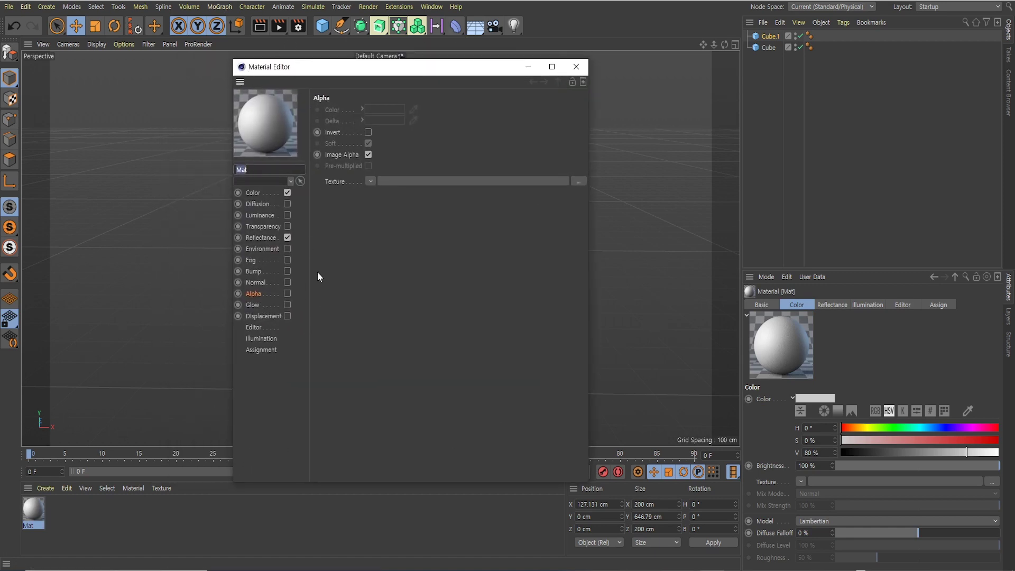
left_click(365, 268)
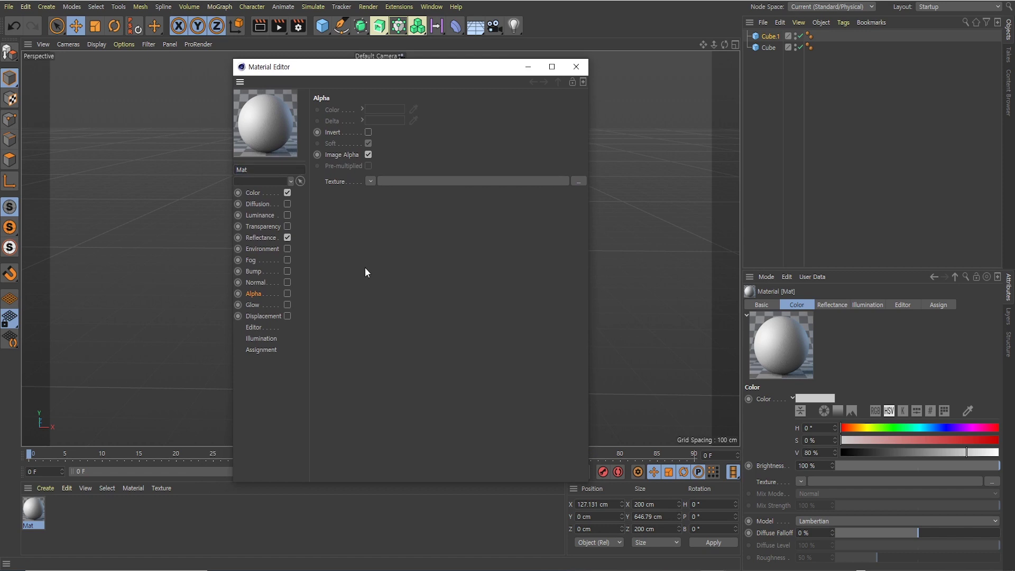
Load 노출콘크1.jpg as the material's Color texture without copying the image to the project location.
left_click(254, 193)
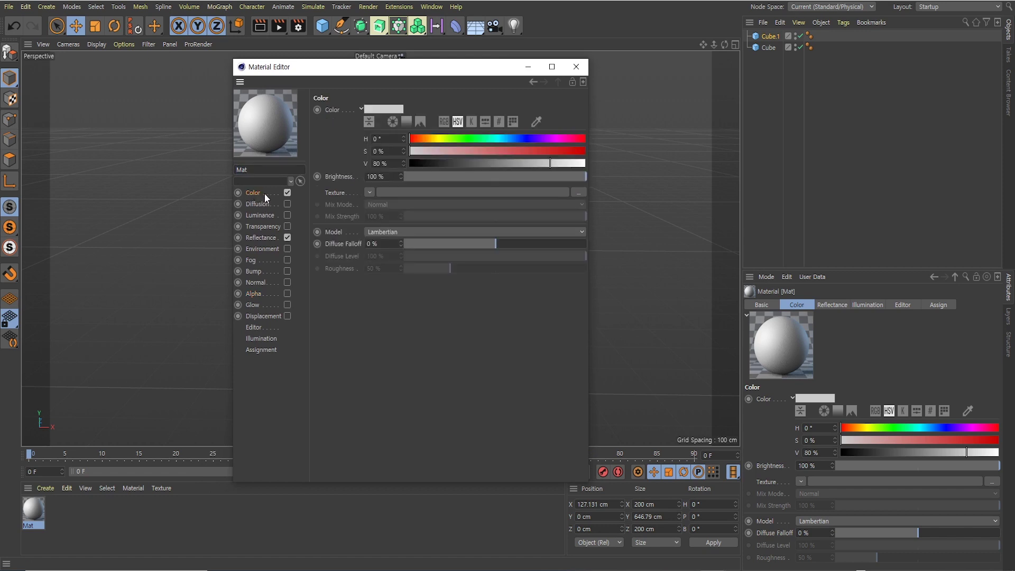
left_click(581, 195)
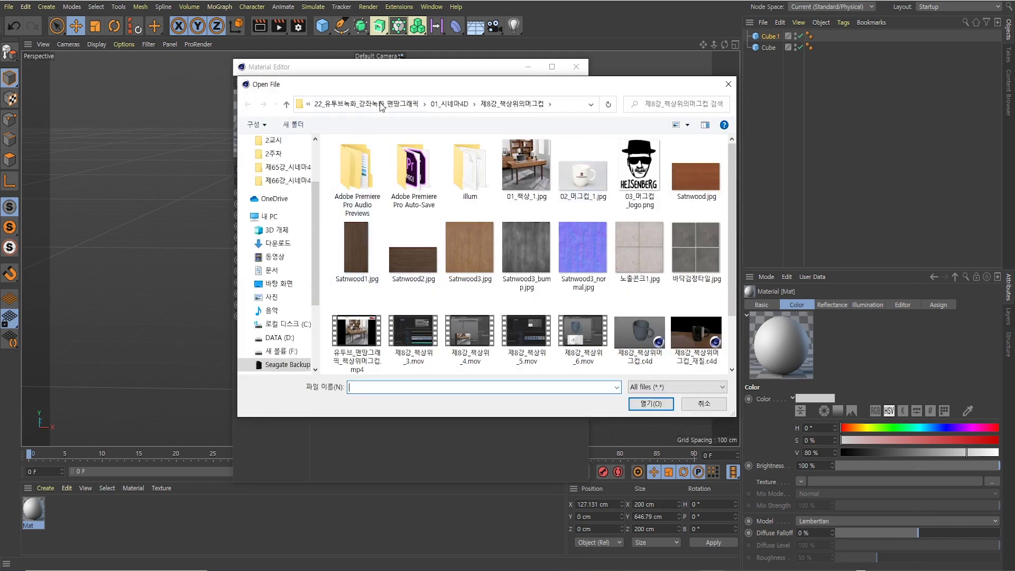
left_click_drag(382, 71, 548, 230)
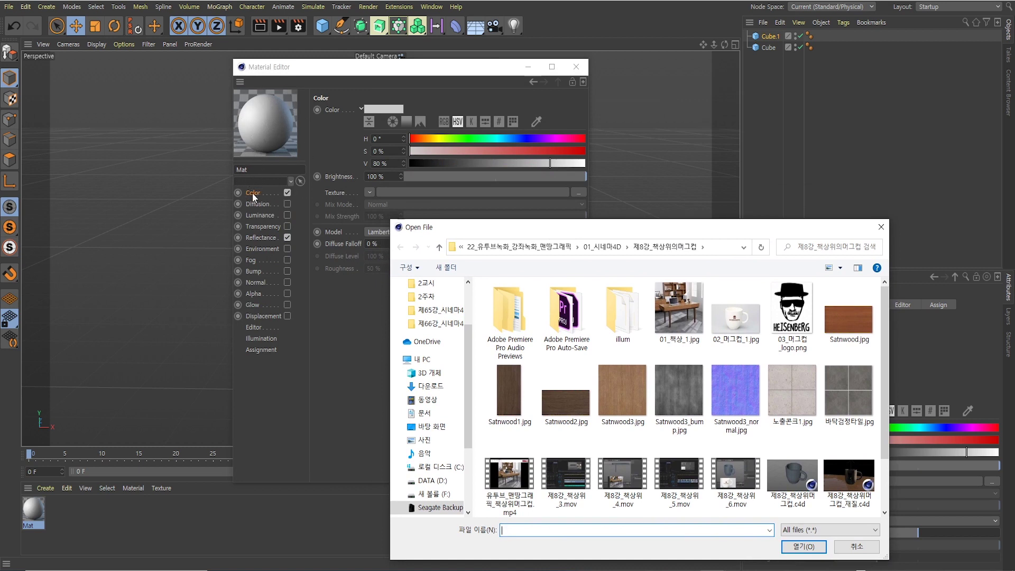
left_click_drag(615, 230, 618, 169)
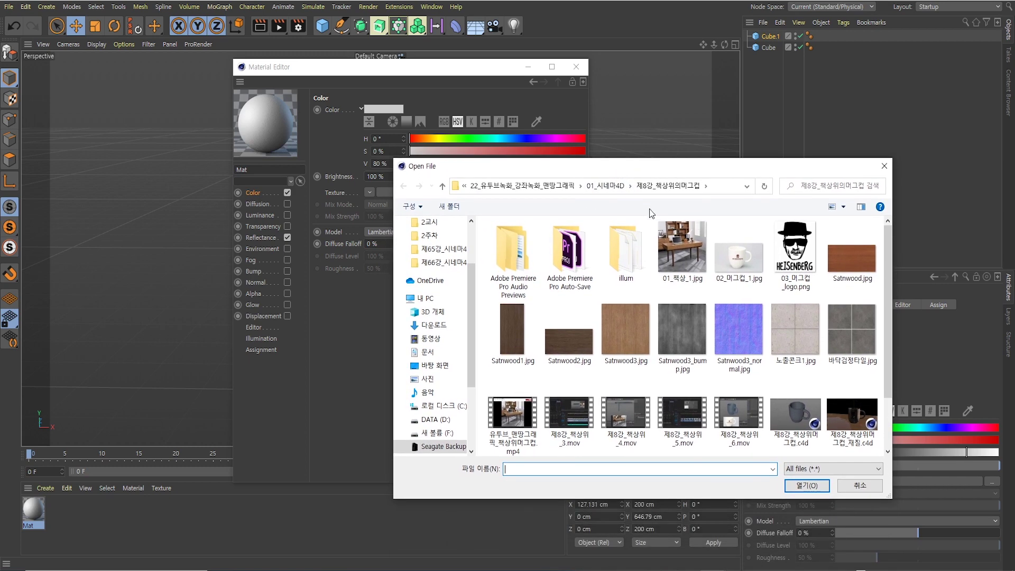
left_click(791, 335)
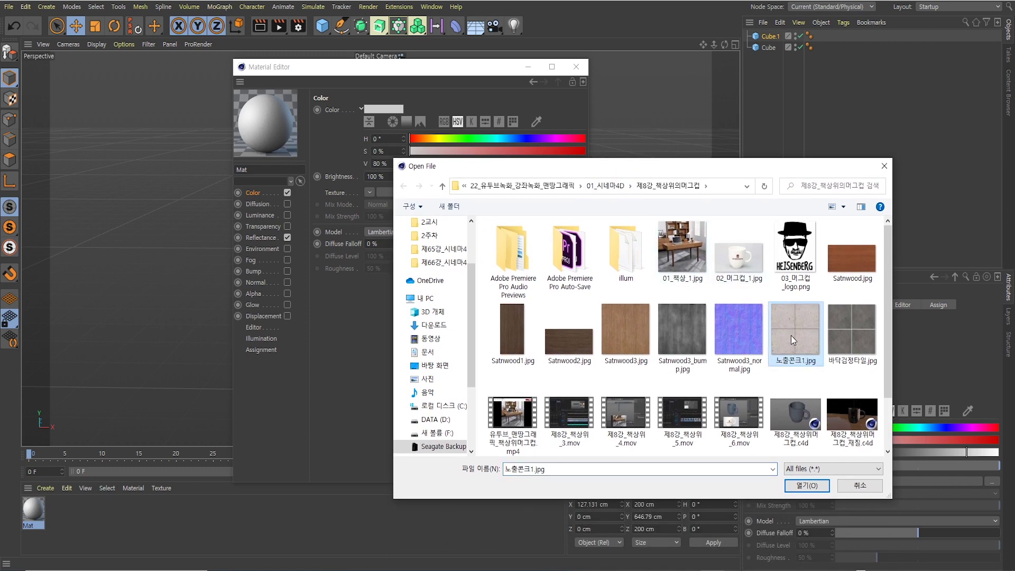
left_click(807, 485)
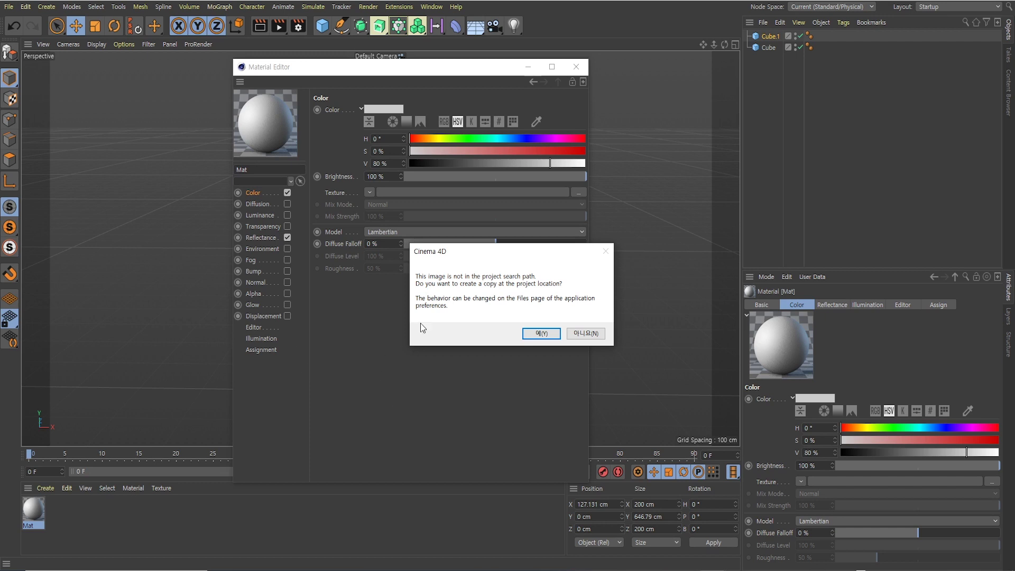
left_click(596, 333)
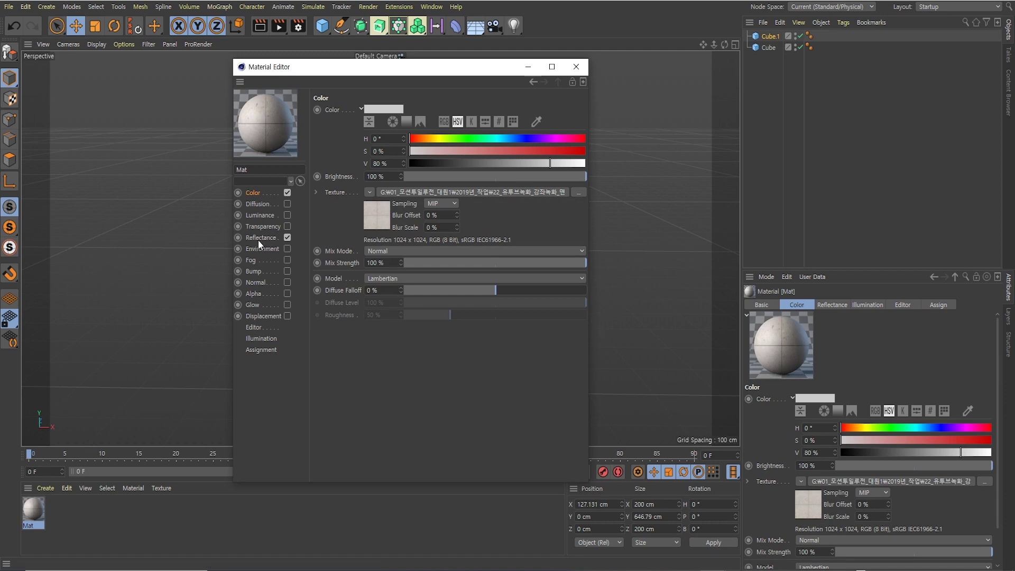
Disable the material's Reflectance channel and apply the material to both the small cube and the tall box.
left_click(288, 238)
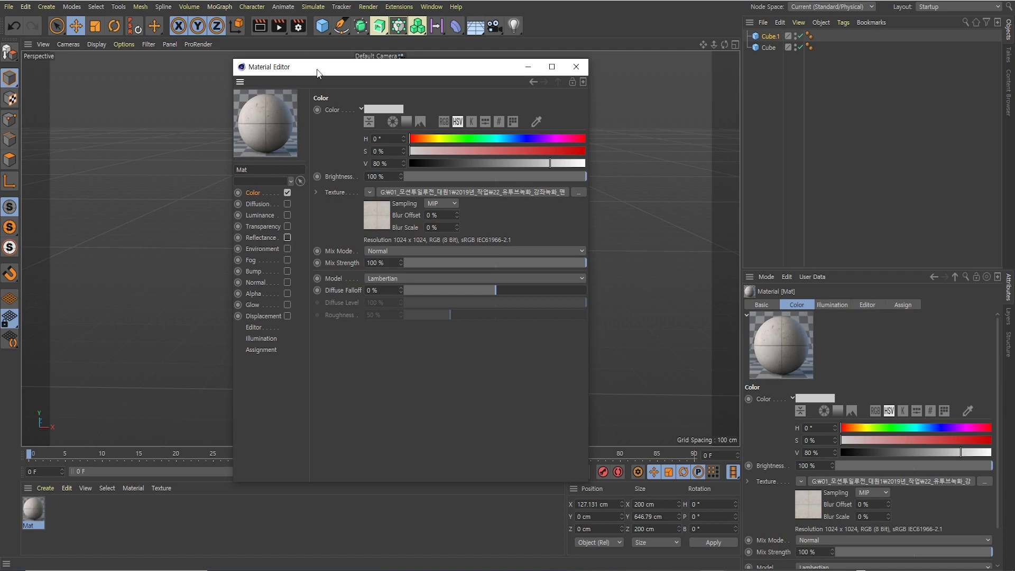
left_click_drag(319, 69, 479, 106)
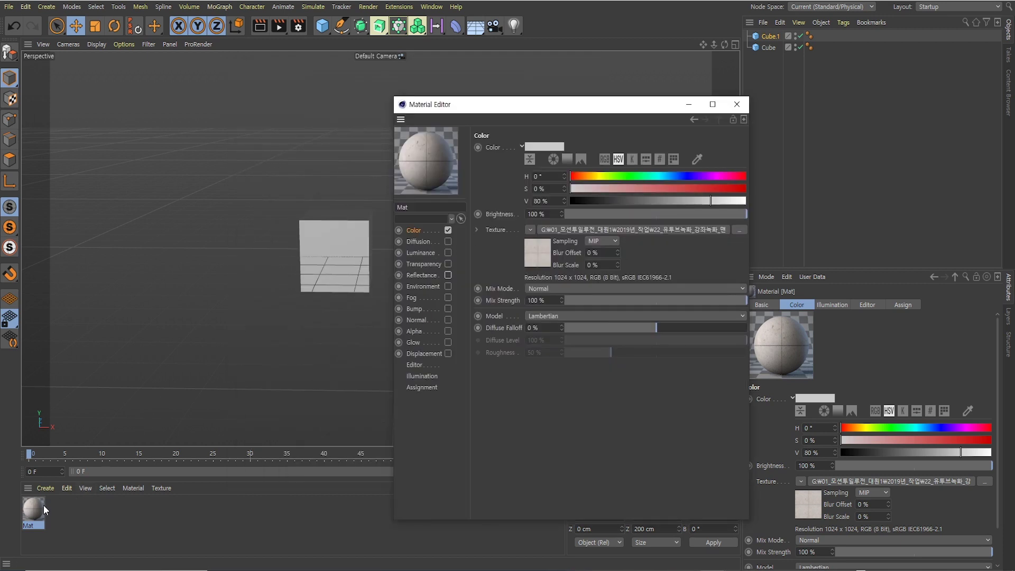
left_click_drag(469, 110, 701, 122)
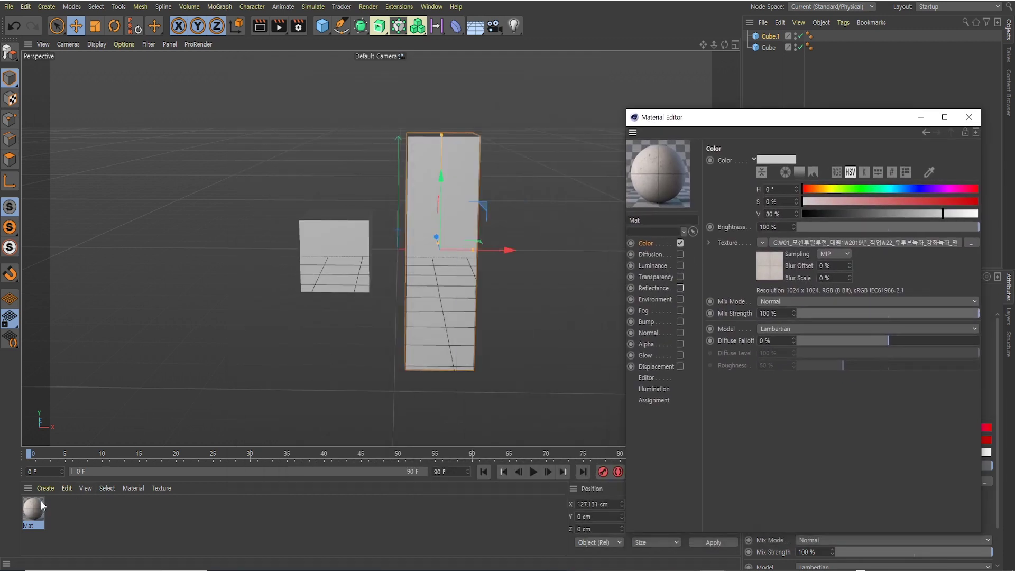
left_click_drag(33, 511, 342, 275)
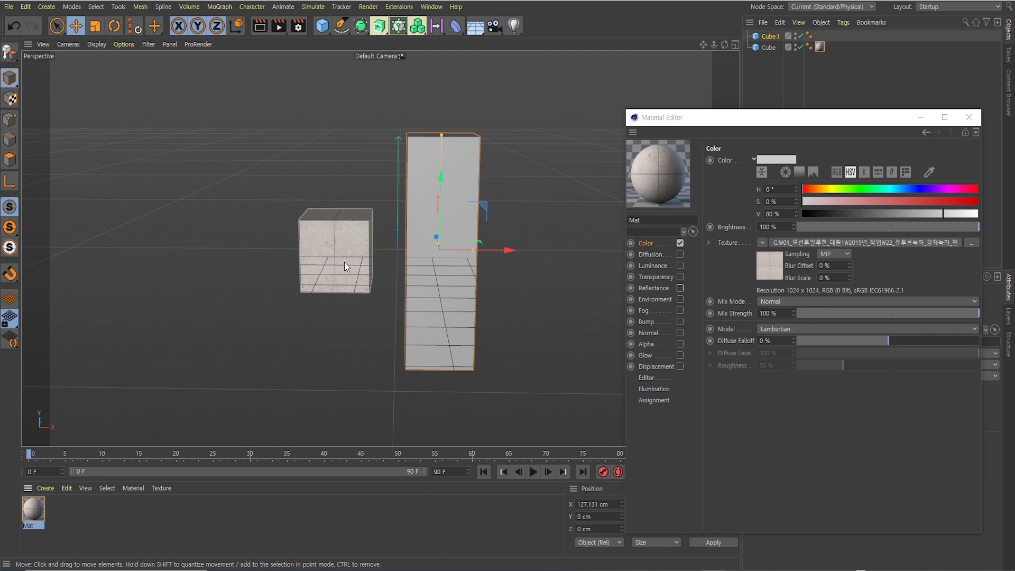
left_click_drag(33, 512, 437, 289)
Examine how the concrete texture maps onto the faces of the small cube and the tall box.
scroll(456, 231, "up", 5)
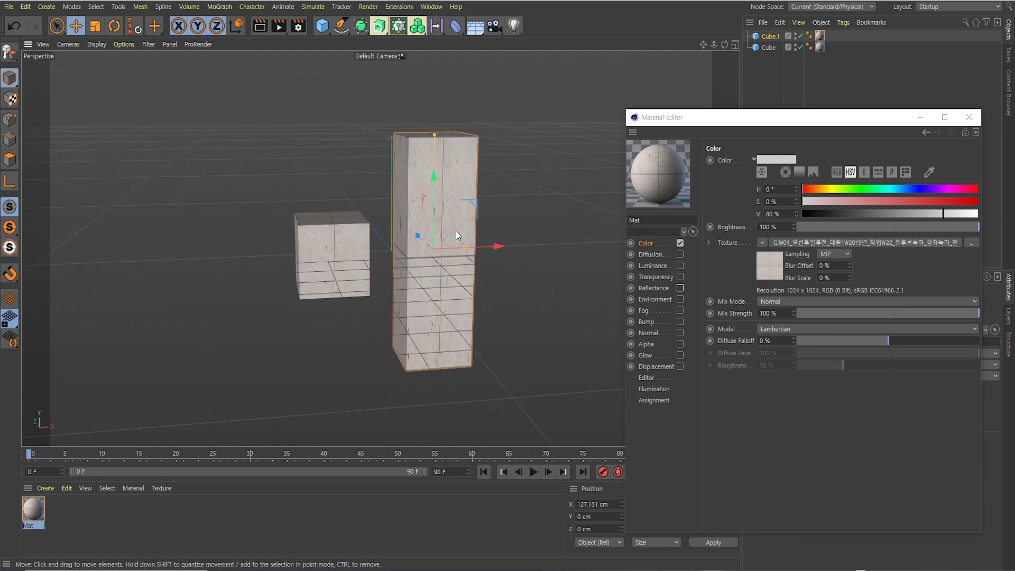
left_click_drag(434, 207, 410, 245, "alt")
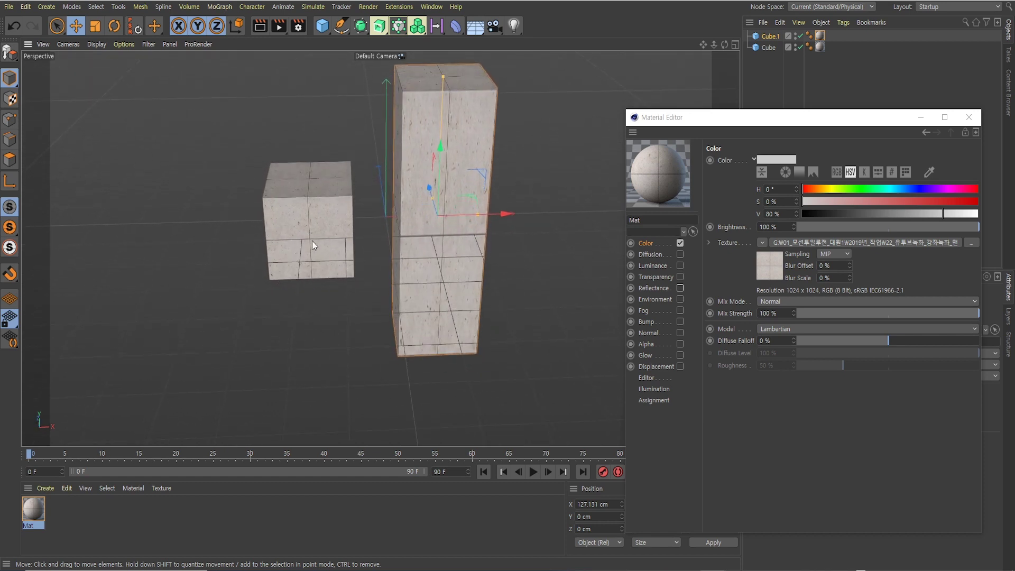
scroll(312, 236, "up", 5)
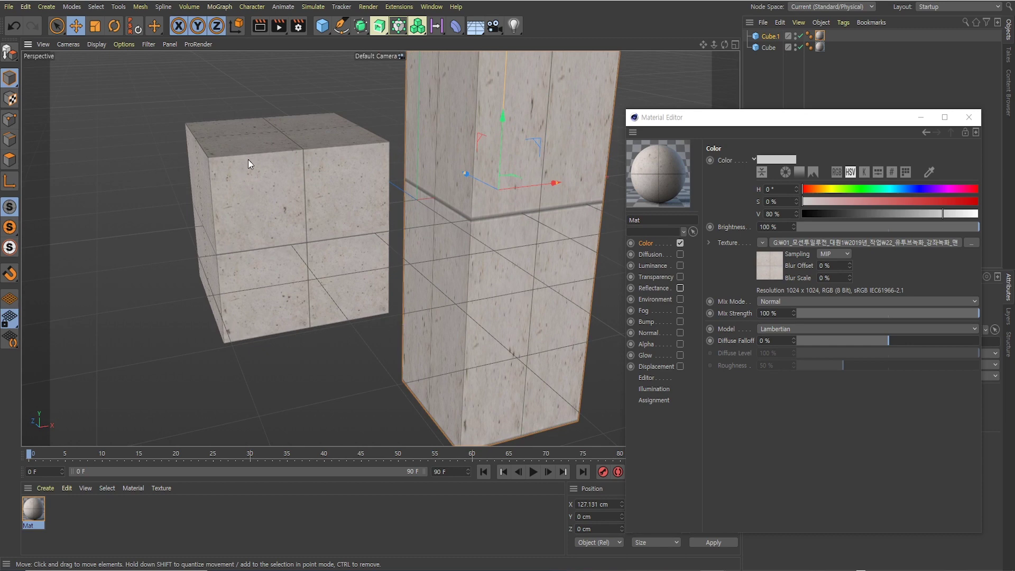
left_click_drag(282, 206, 291, 226, "alt")
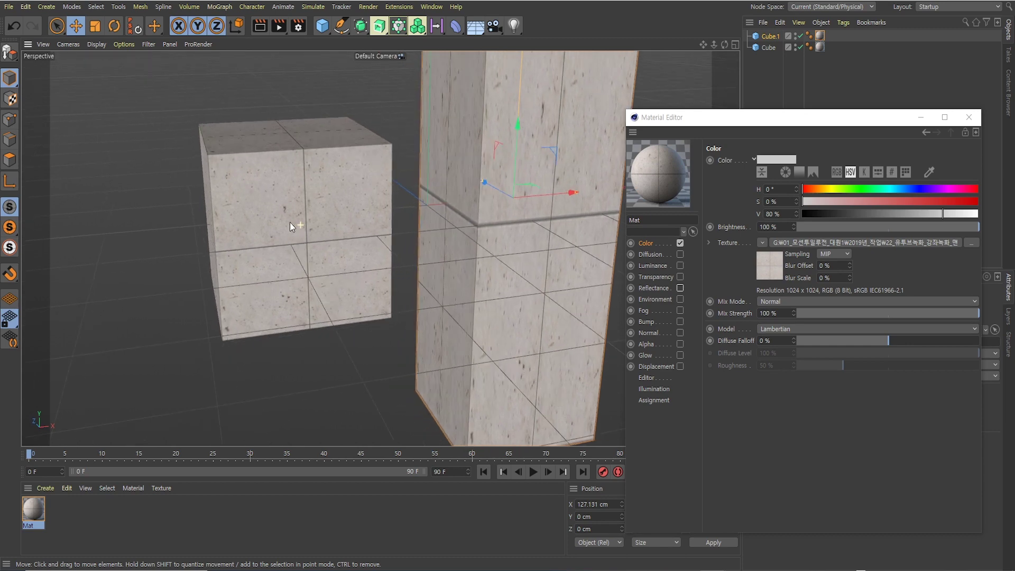
right_click_drag(274, 125, 394, 251, "alt")
left_click_drag(394, 252, 369, 176, "alt")
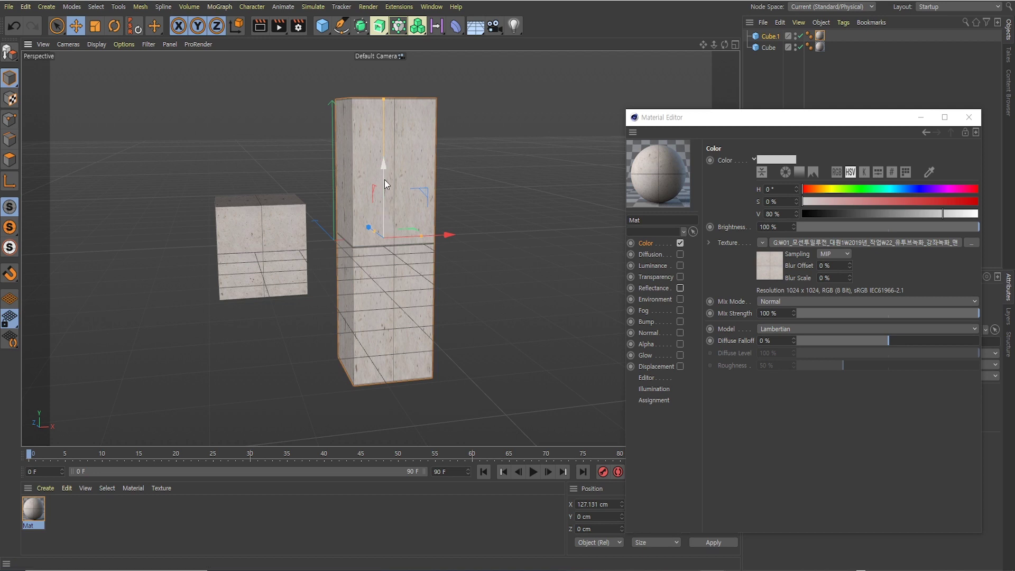
left_click_drag(373, 182, 351, 161, "alt")
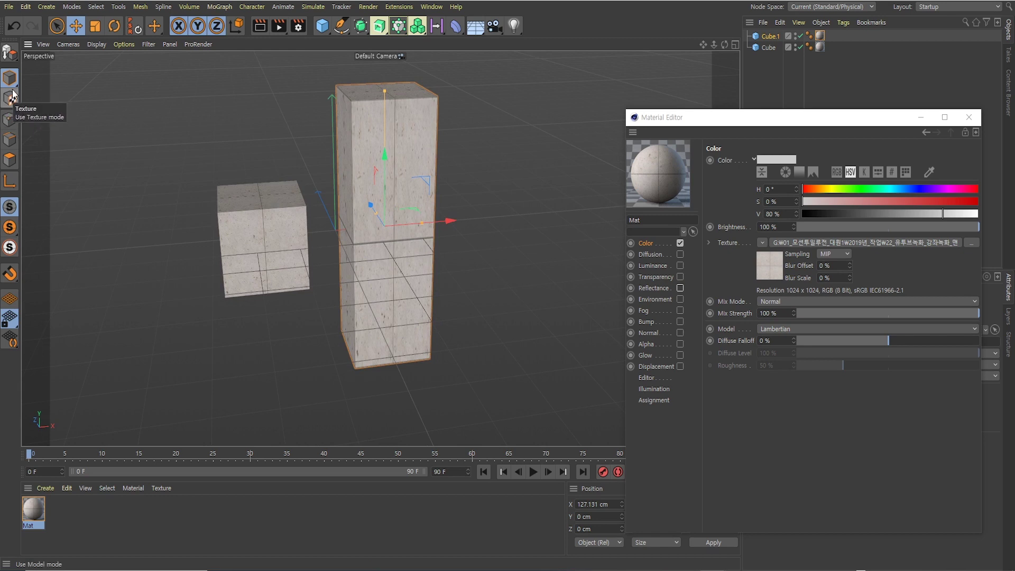
Close the Material Editor and set the tall box's material tag projection to Spherical.
left_click_drag(818, 123, 725, 126)
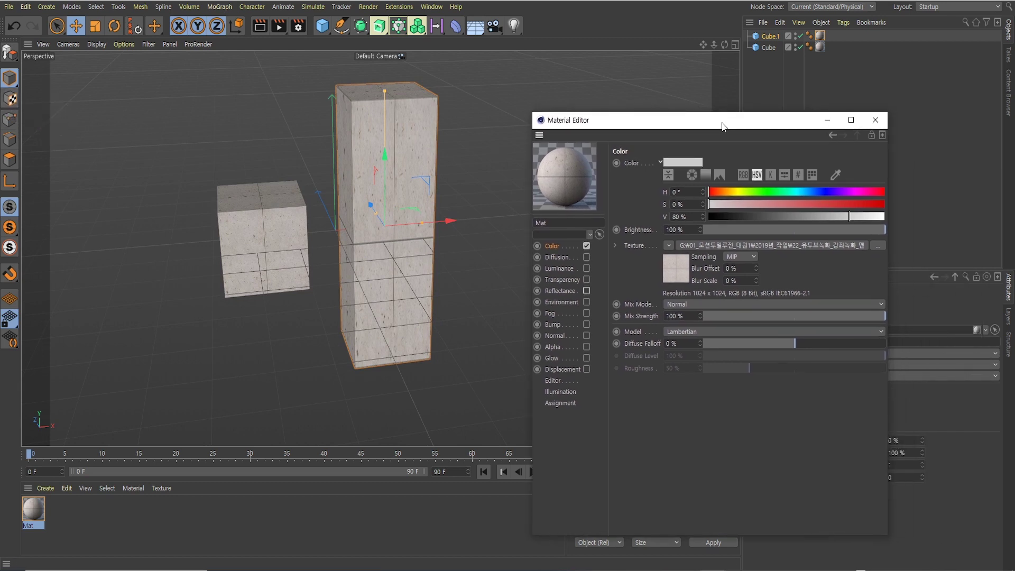
left_click(875, 121)
middle_click_drag(358, 195, 464, 220, "alt")
scroll(465, 215, "up", 3)
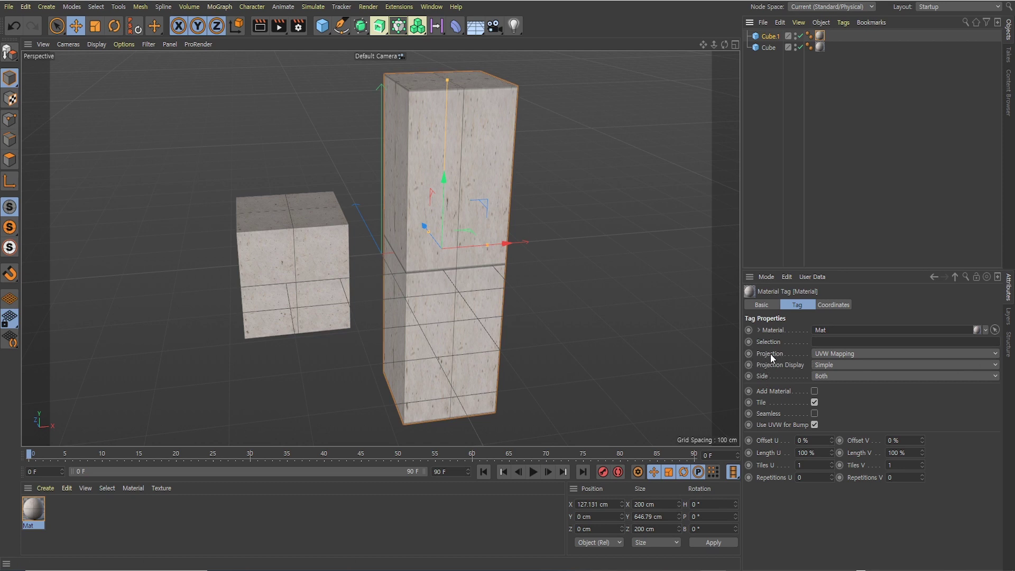
left_click(837, 354)
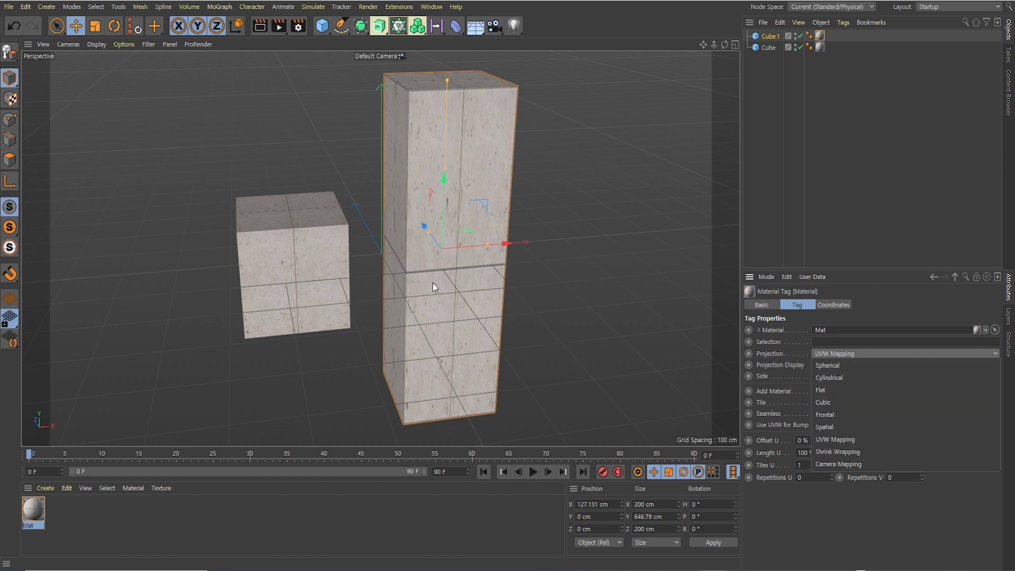
left_click(829, 366)
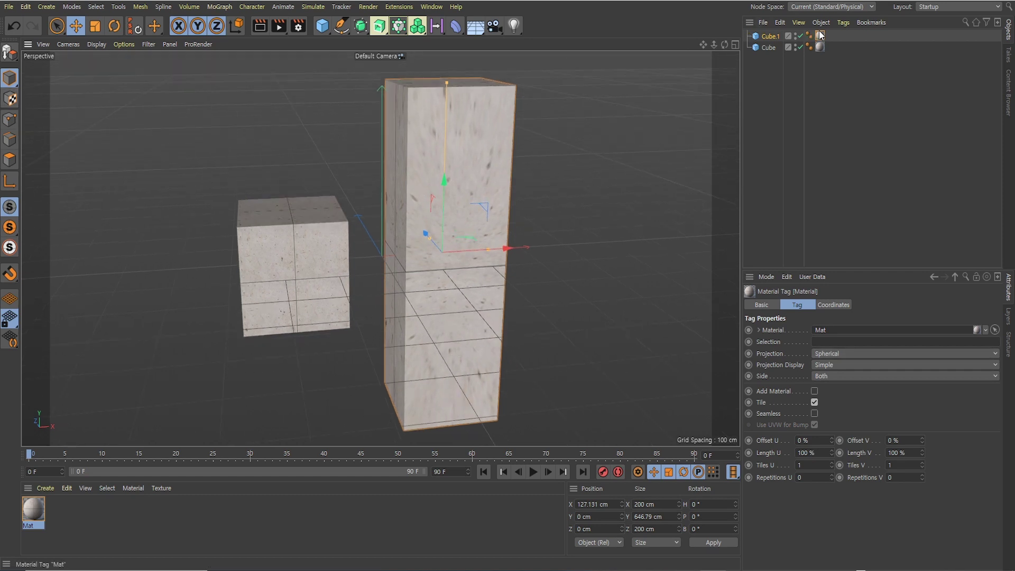
Switch to Texture mode and try rotating the spherical texture projection on the tall box.
left_click(11, 98)
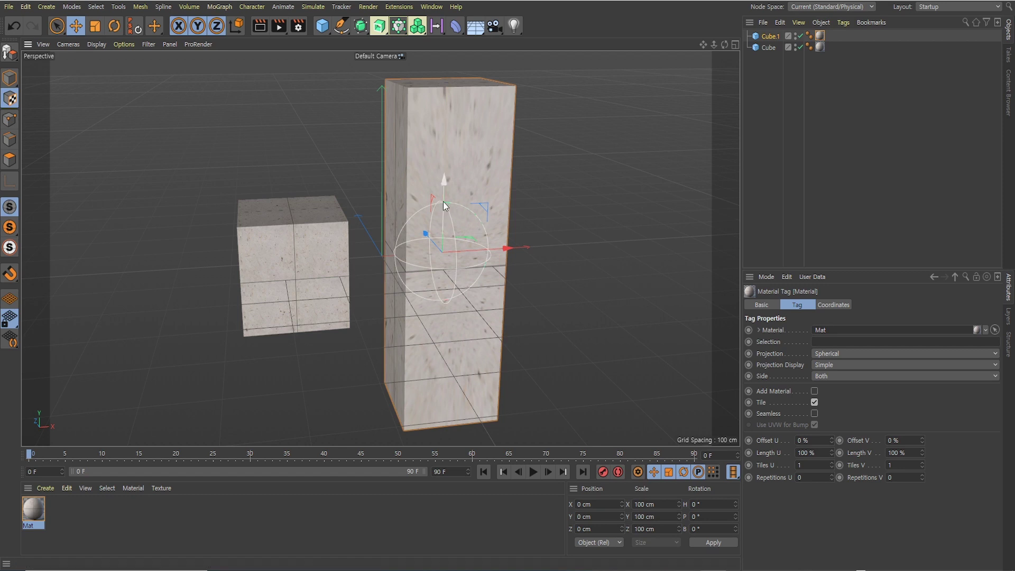
left_click_drag(443, 202, 452, 196, "alt")
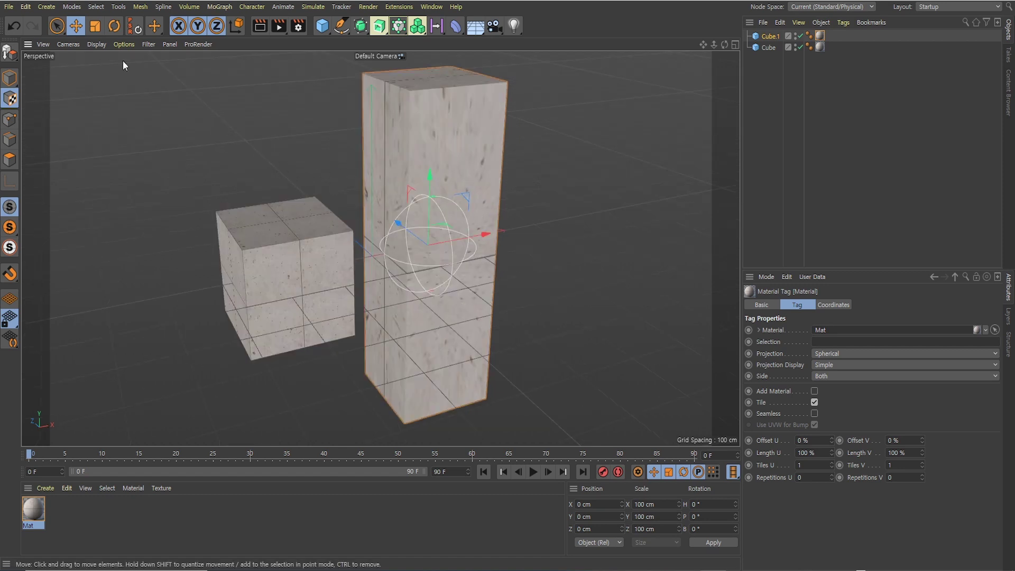
left_click(111, 26)
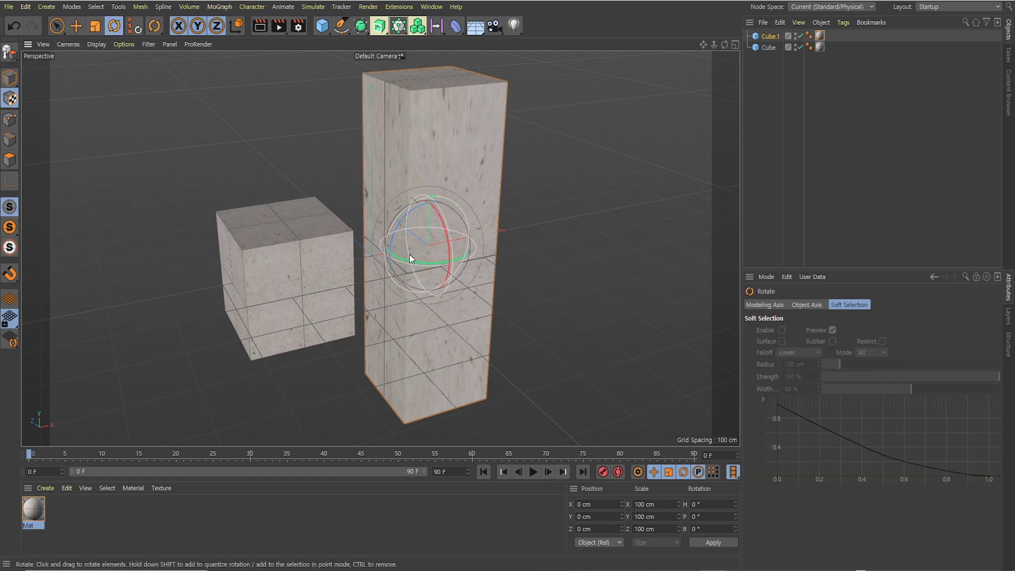
left_click_drag(406, 258, 392, 237)
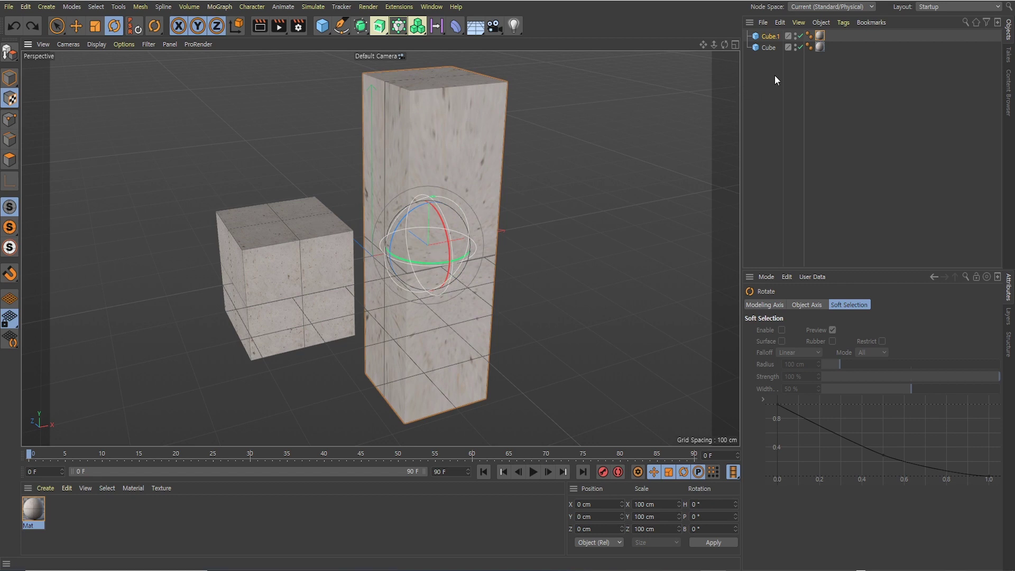
Set the tall box's material projection to Cylindrical, try rotating the projection, and undo the rotation.
left_click(820, 35)
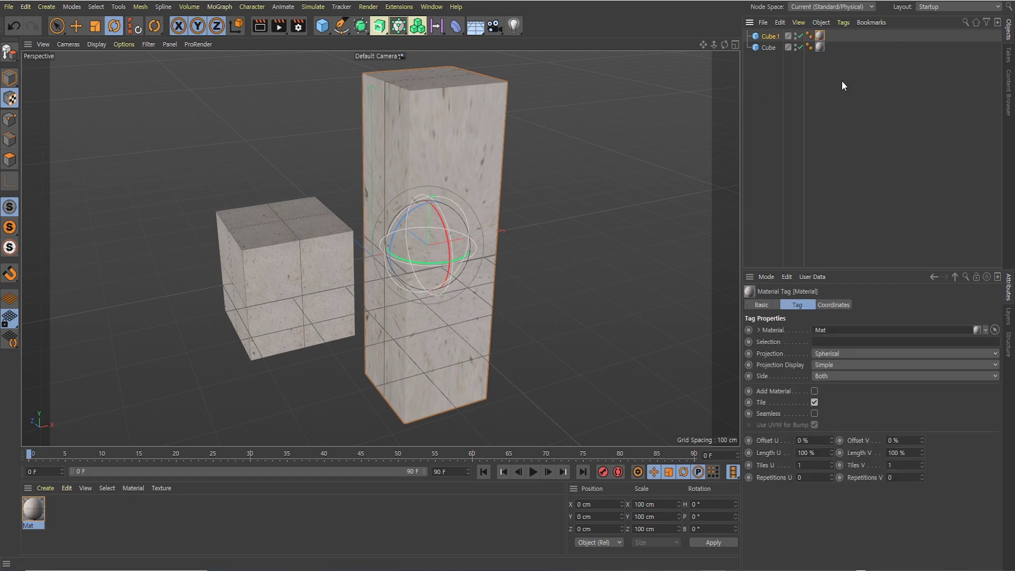
left_click(830, 354)
left_click(827, 377)
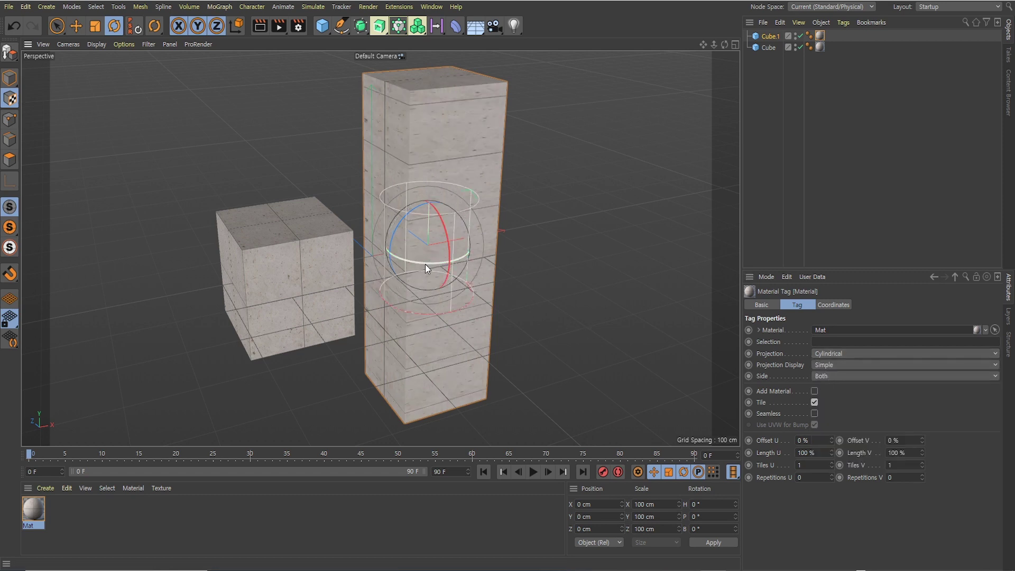
left_click_drag(425, 264, 455, 242)
key("ctrl+z")
key("x")
key("z")
scroll(450, 259, "up", 3)
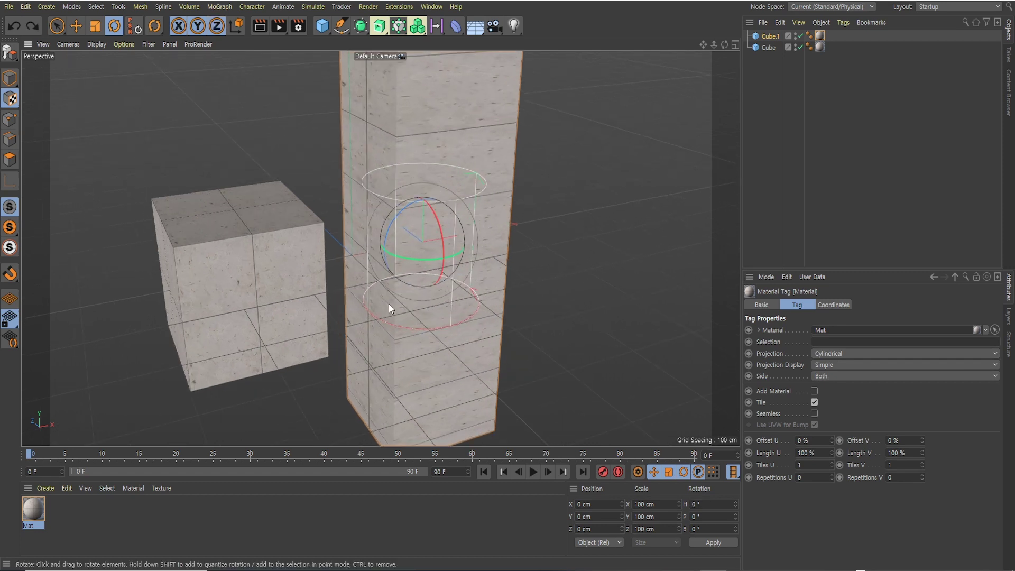
scroll(430, 269, "down", 3)
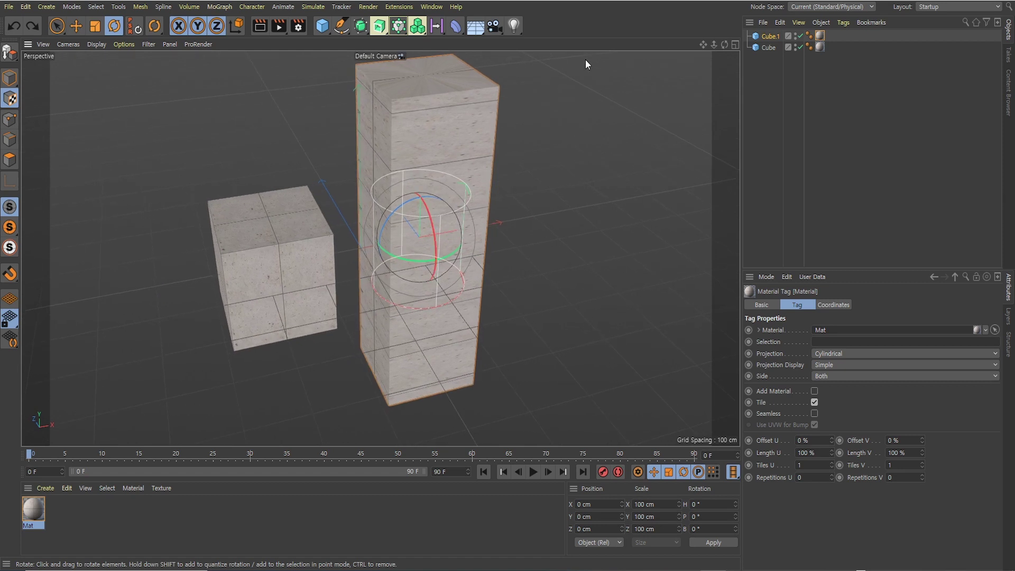
left_click_drag(585, 211, 569, 128, "alt")
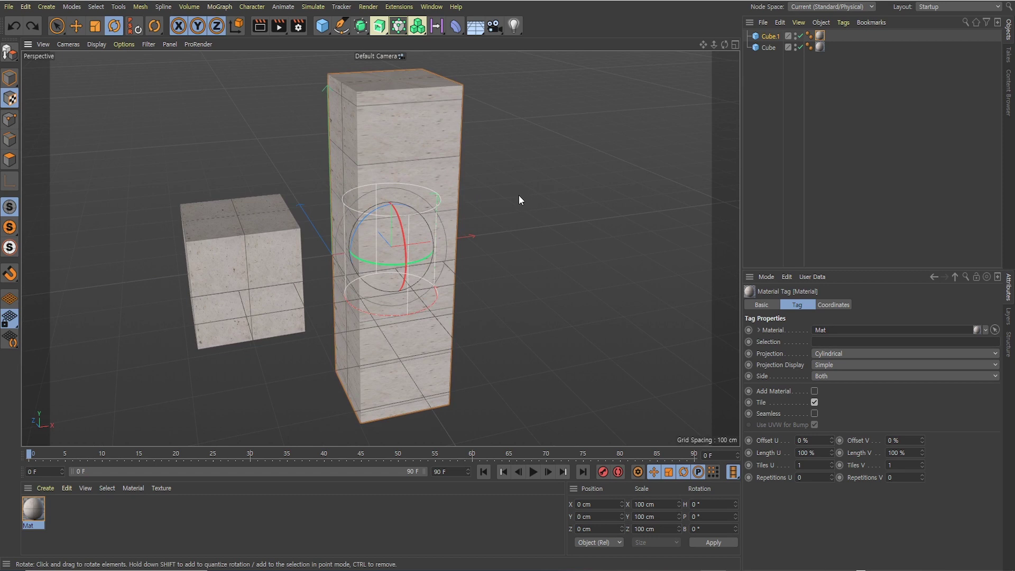
Set the tall box's material projection to Flat, try rotating the projection plane, and undo the rotation.
left_click(836, 352)
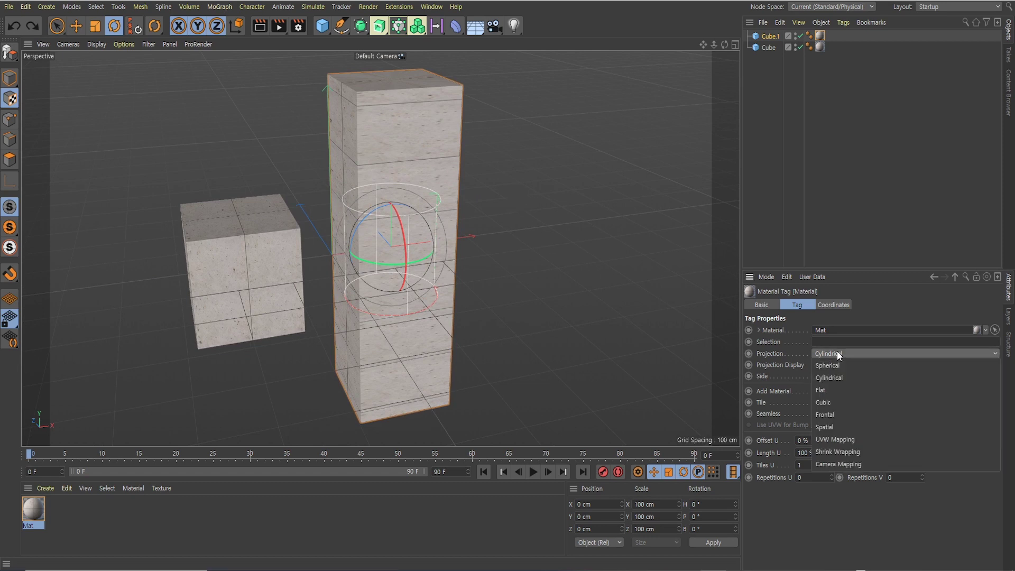
left_click(833, 391)
left_click_drag(462, 265, 405, 253, "alt")
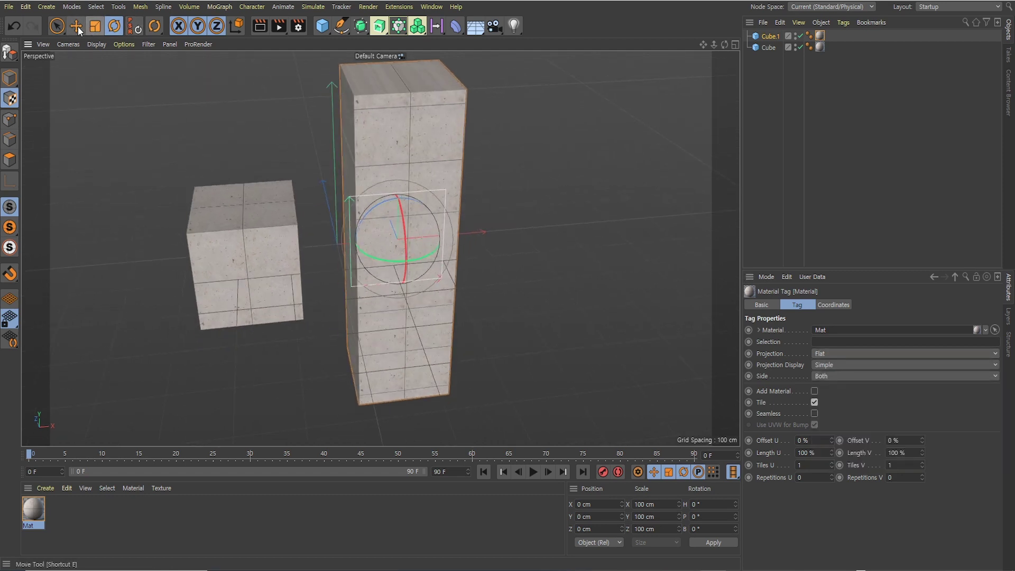
left_click_drag(376, 258, 447, 249)
key("ctrl+z")
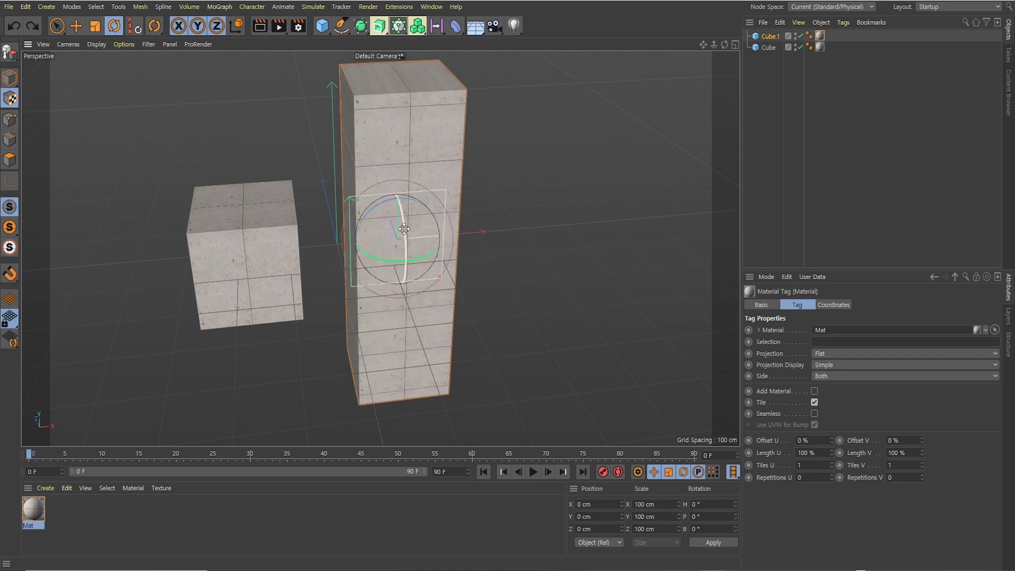
left_click_drag(440, 188, 501, 221, "alt")
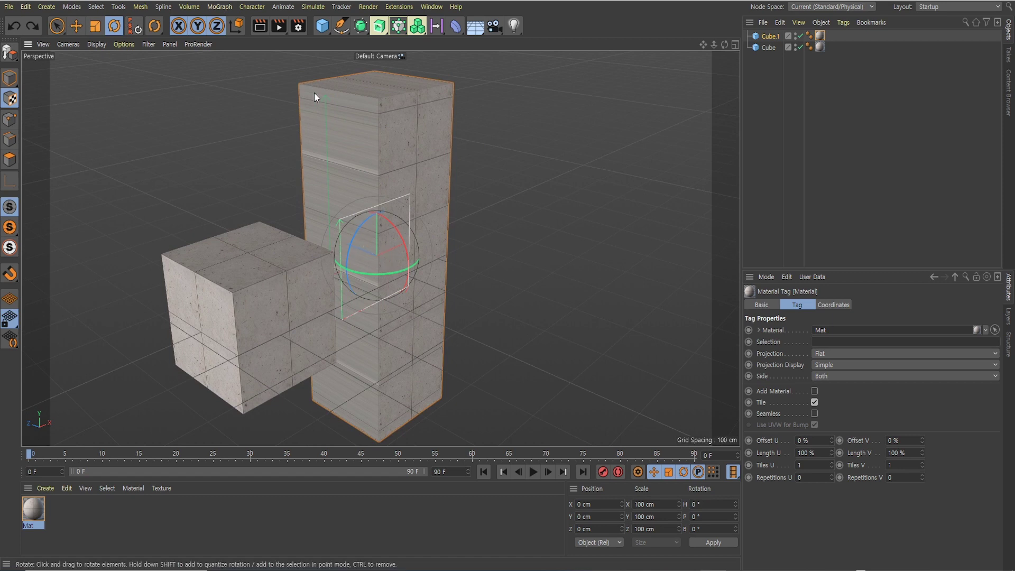
Rotate the tall box's flat texture projection to a heading of about -87° and inspect the side faces.
left_click_drag(401, 271, 343, 270)
left_click_drag(426, 230, 410, 166, "alt")
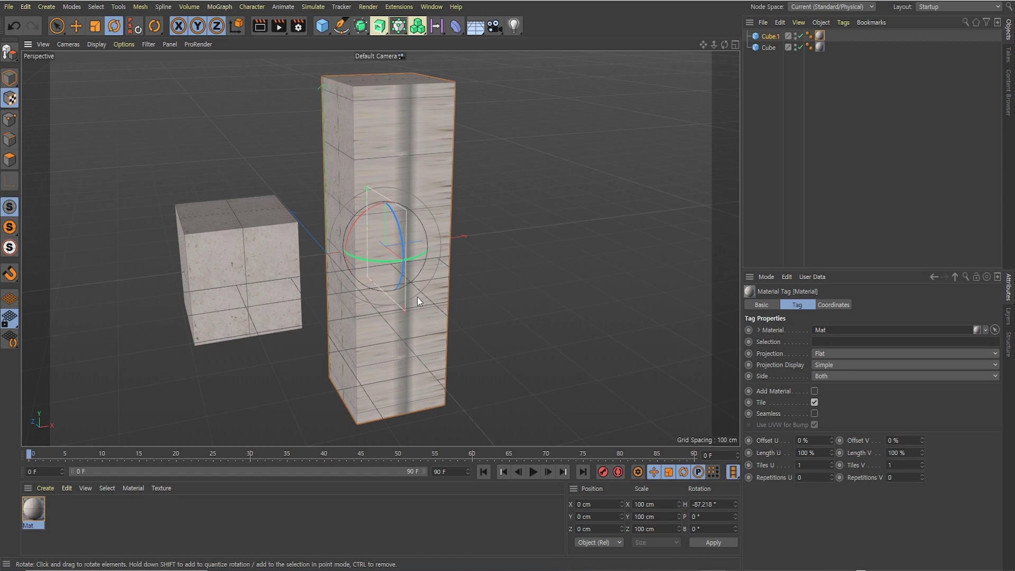
left_click_drag(429, 173, 387, 88, "alt")
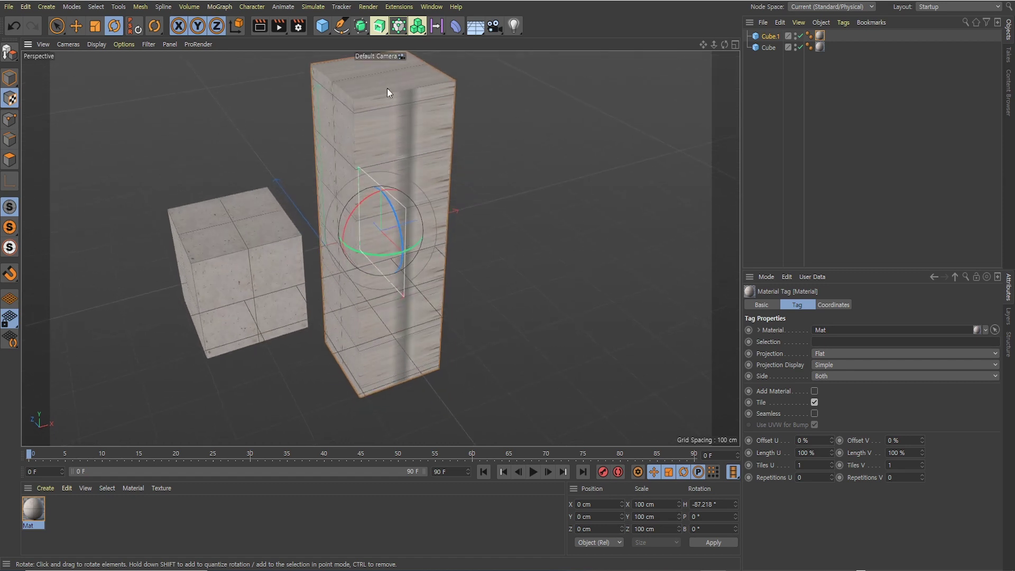
left_click_drag(378, 257, 405, 242, "alt")
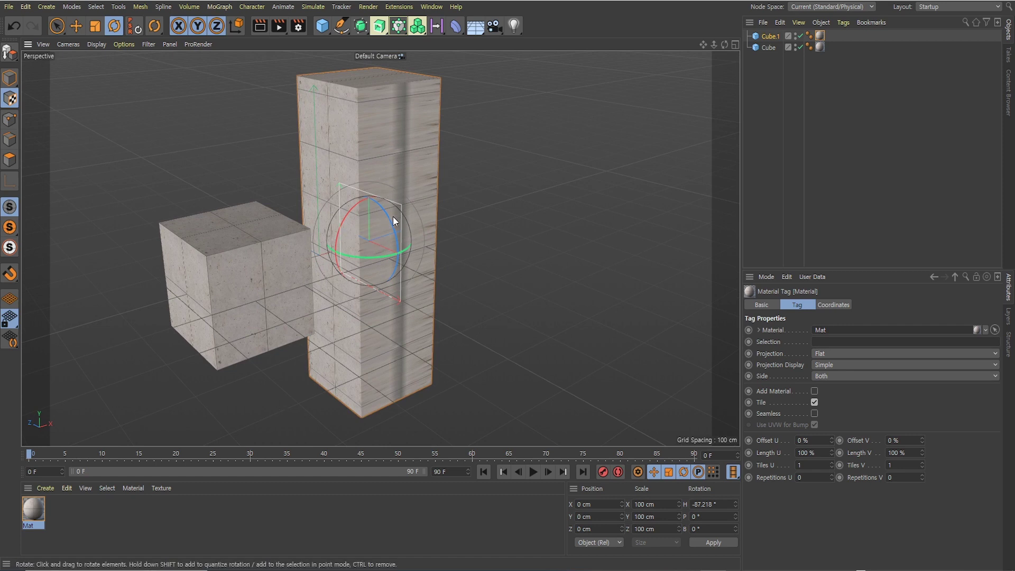
left_click_drag(396, 238, 416, 271, "alt")
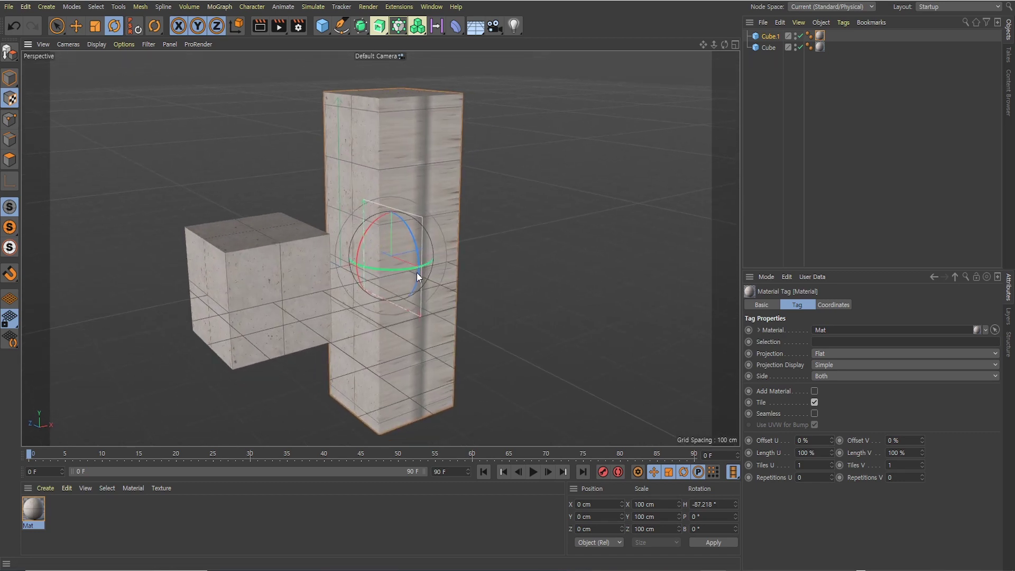
Set the tall box's material projection to Cubic and inspect the mapping on its faces.
left_click(826, 356)
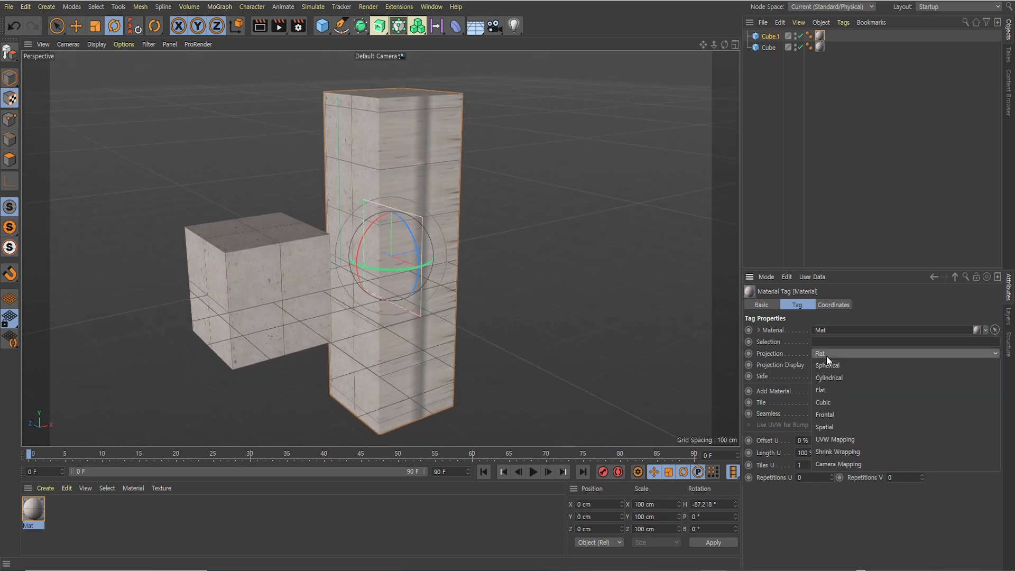
left_click(832, 401)
left_click_drag(509, 284, 418, 272, "alt")
left_click_drag(422, 310, 414, 256, "alt")
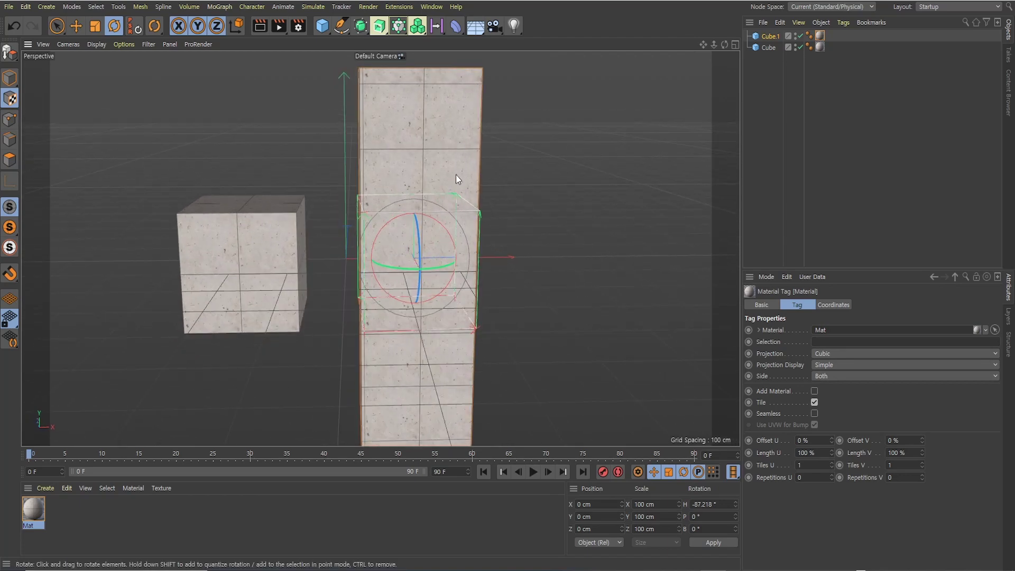
left_click_drag(397, 139, 360, 37, "alt")
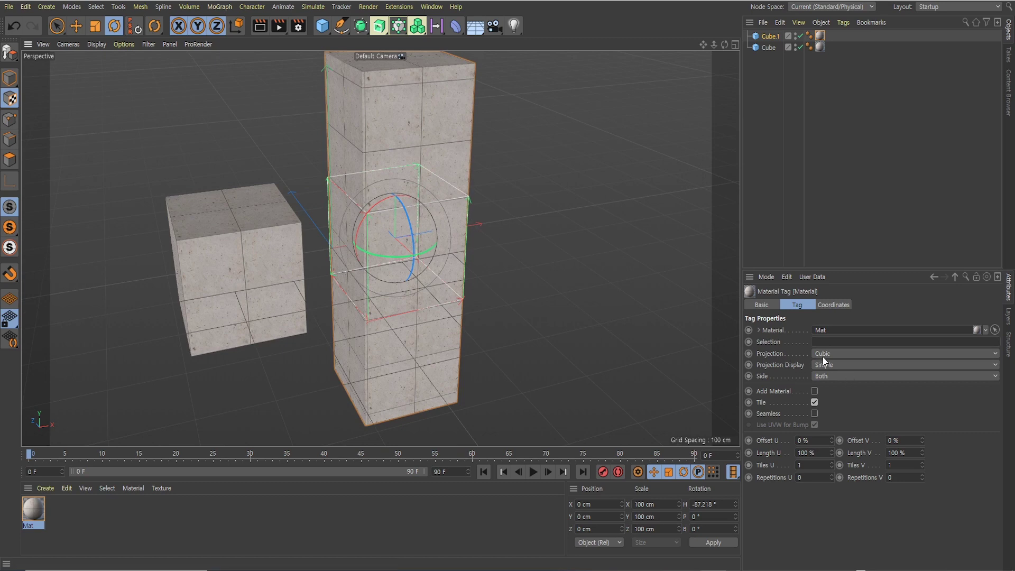
left_click_drag(437, 246, 376, 207, "alt")
left_click_drag(410, 128, 404, 131, "alt")
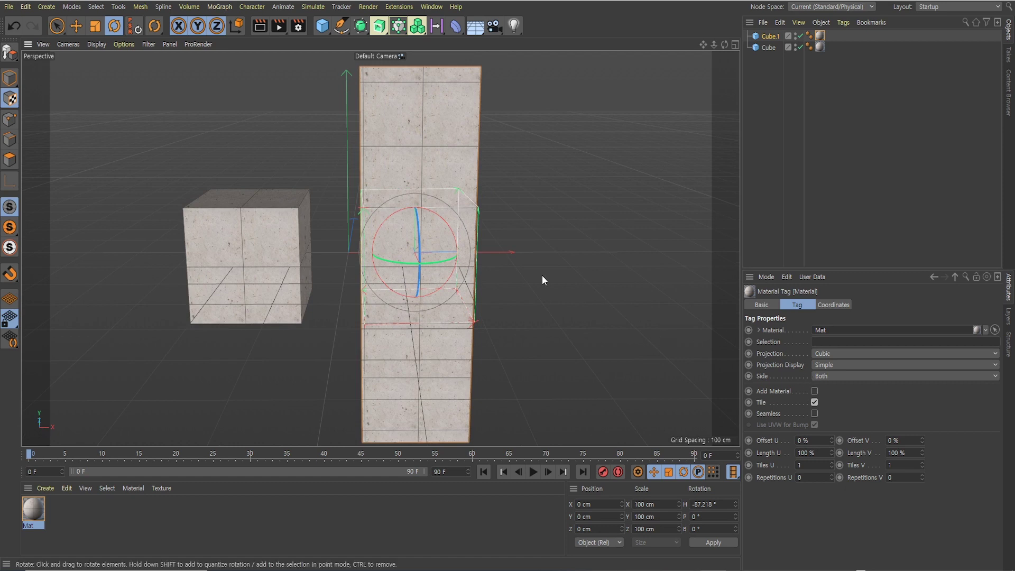
Scale the tall box's cubic texture projection to about 46.4 cm along Z and 38.7 cm along Y.
left_click(97, 26)
left_click_drag(485, 252, 442, 248)
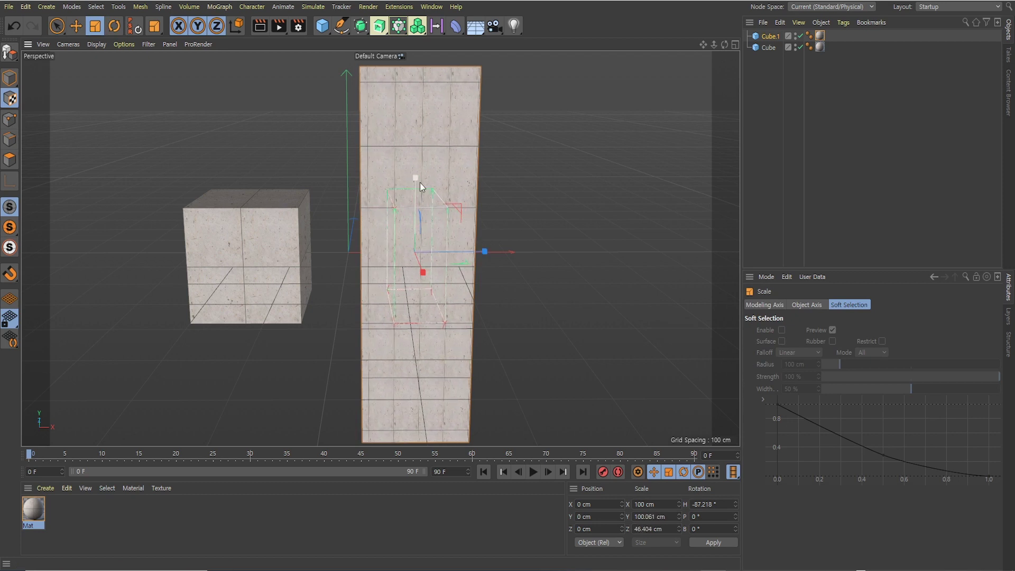
left_click_drag(416, 179, 414, 225)
scroll(425, 192, "up", 2)
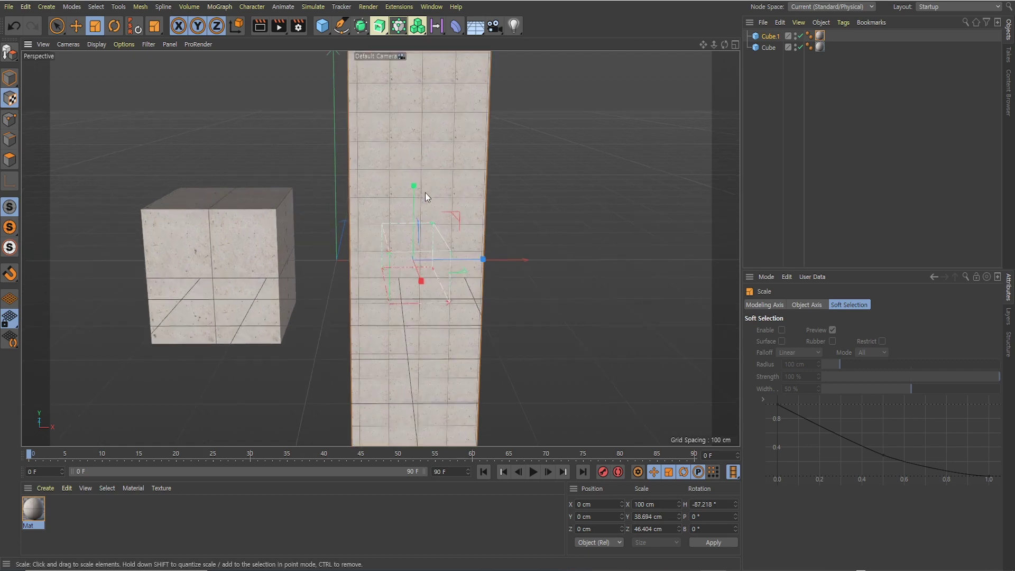
Reduce the cubic projection's Z scale to about 41.3 cm and shift it to about X 18.6 cm, Z 0.9 cm.
left_click_drag(475, 266, 401, 192)
left_click(77, 26)
left_click(95, 26)
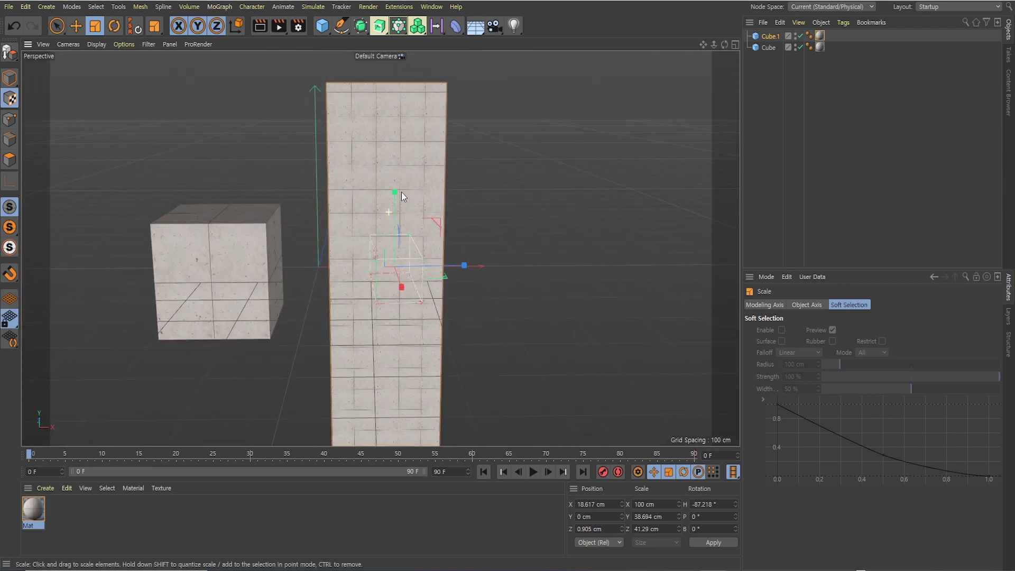
left_click(76, 26)
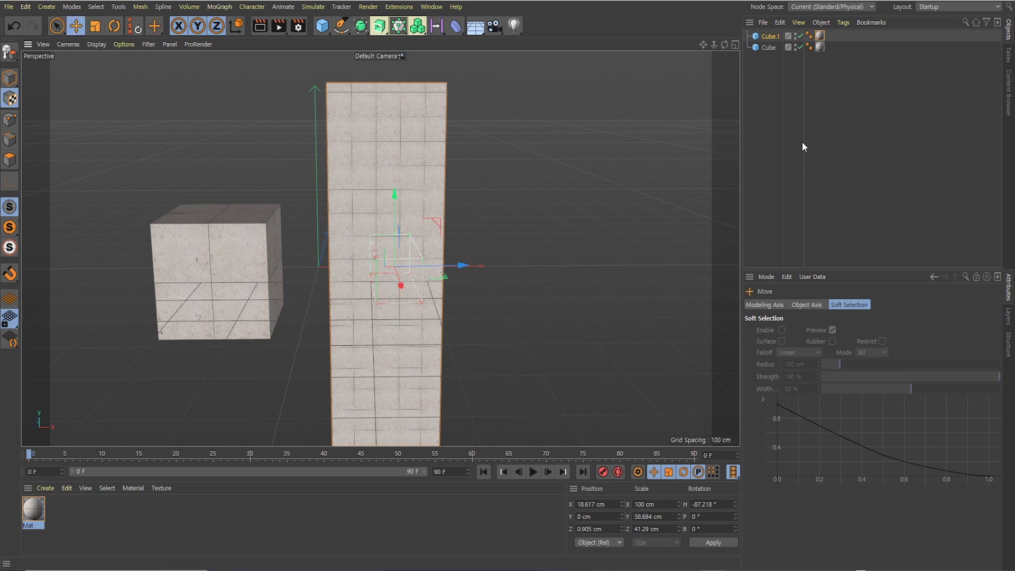
Set the tall box's material projection to Frontal and inspect the mapping from another angle.
left_click(820, 36)
left_click(828, 354)
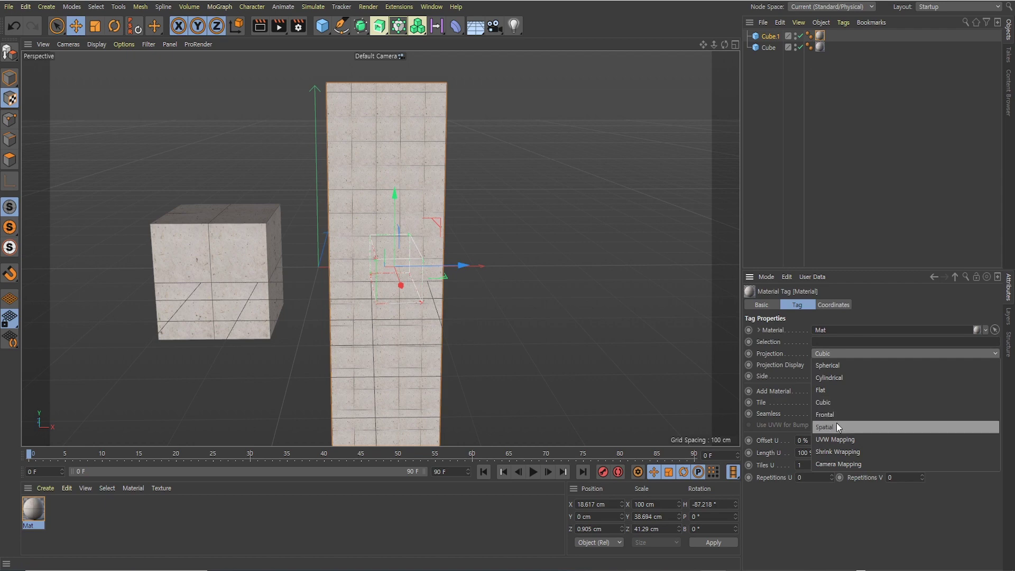
left_click(832, 415)
left_click_drag(424, 230, 511, 284, "alt")
Set the tall box's material projection to Spatial and inspect how the texture runs across its faces.
left_click(845, 352)
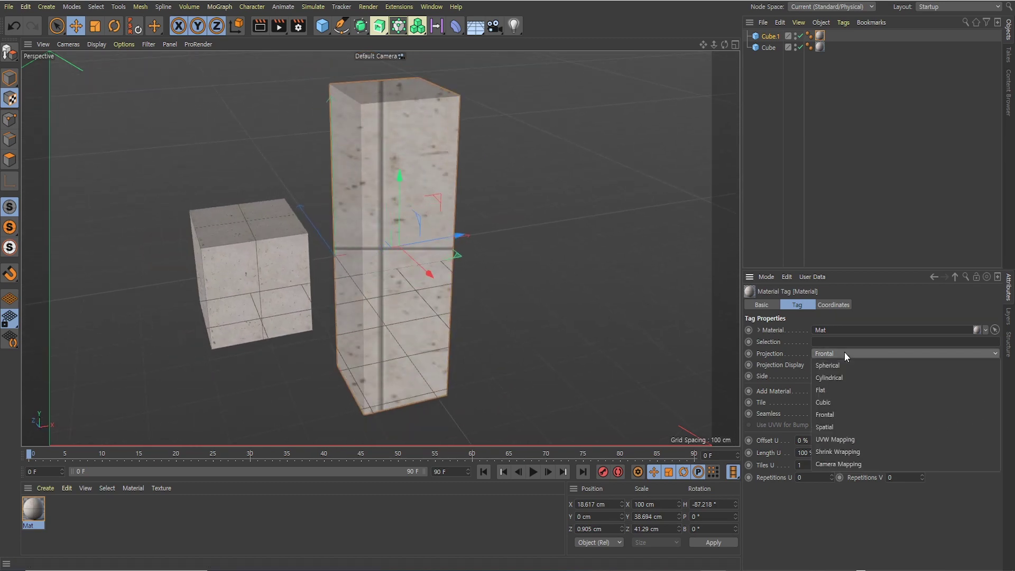
left_click(836, 426)
left_click_drag(585, 347, 399, 228, "alt")
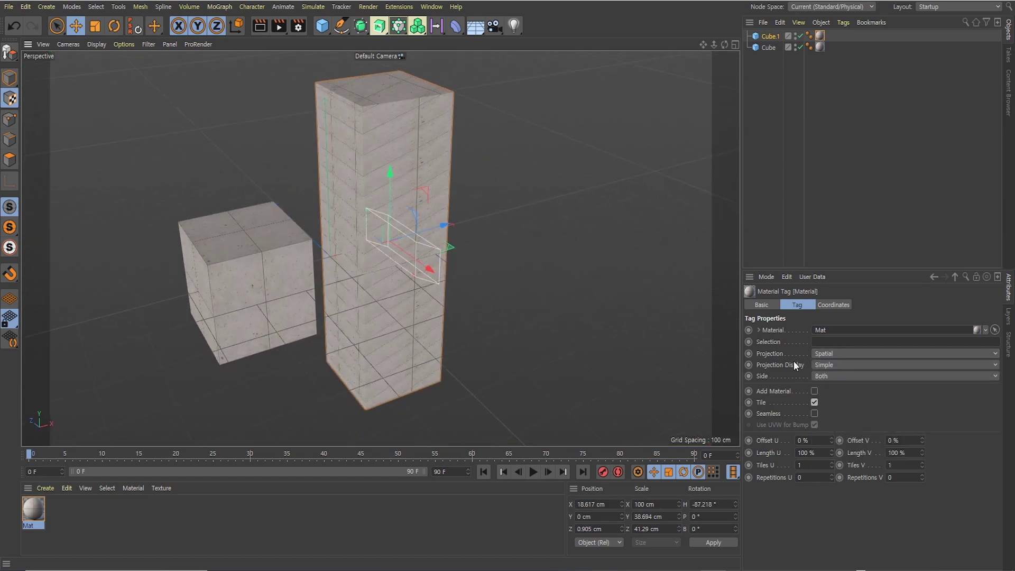
left_click(827, 354)
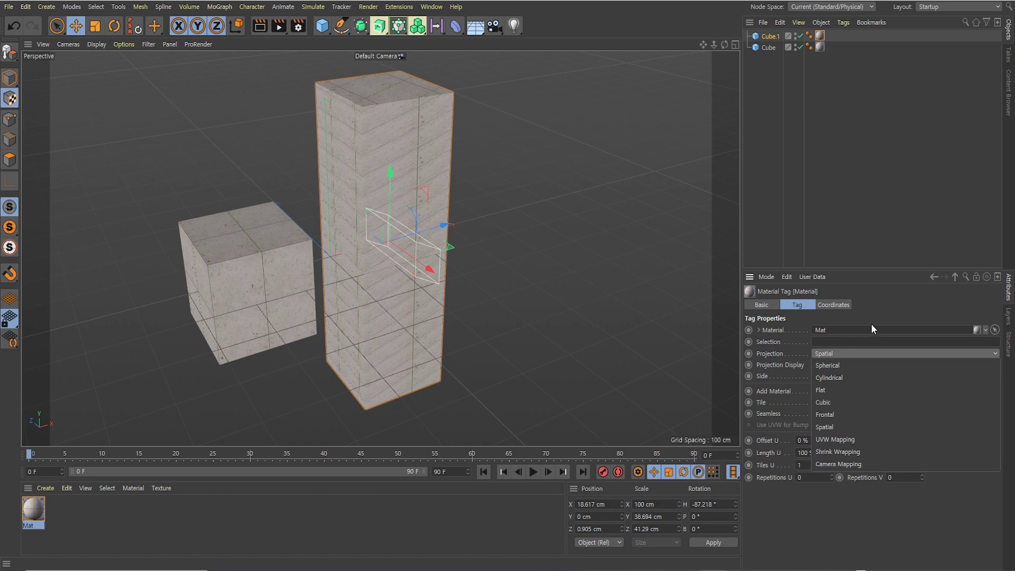
left_click(878, 308)
scroll(439, 294, "down", 2)
scroll(426, 290, "up", 1)
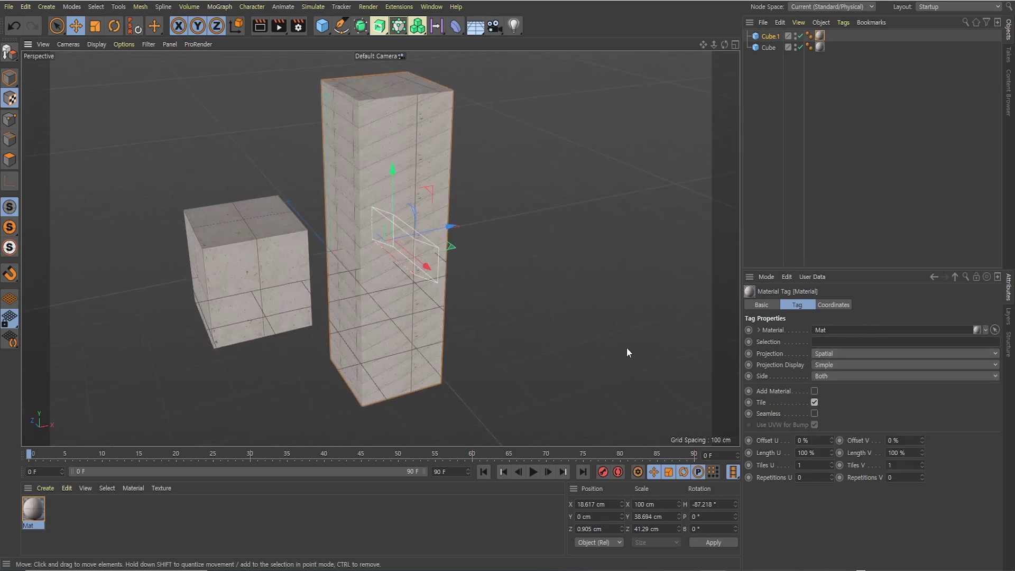
Return the tall box's material projection to Cubic and inspect the faces from the other side.
left_click(825, 353)
left_click(832, 405)
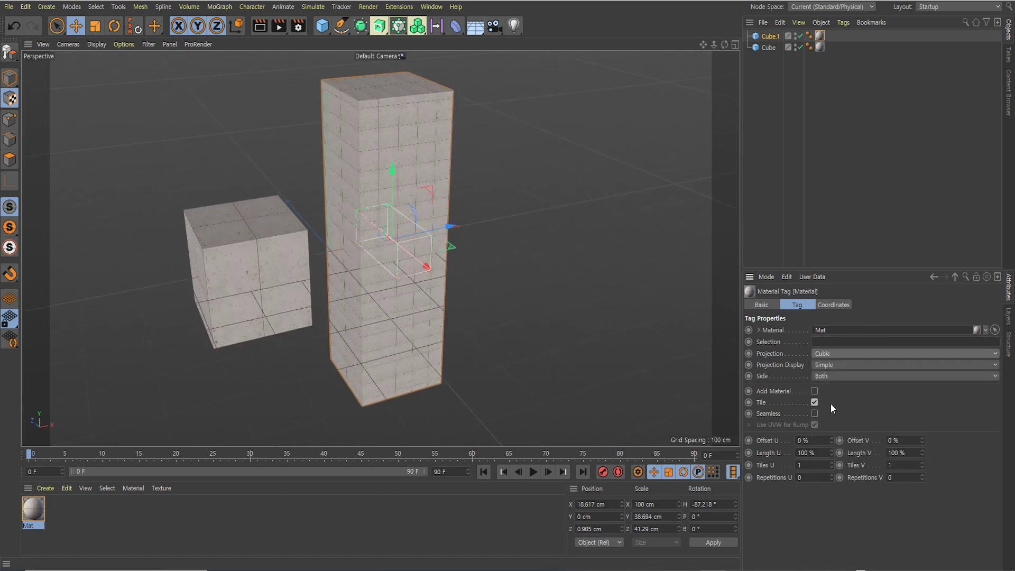
left_click_drag(442, 299, 426, 258, "alt")
left_click_drag(465, 222, 451, 249, "alt")
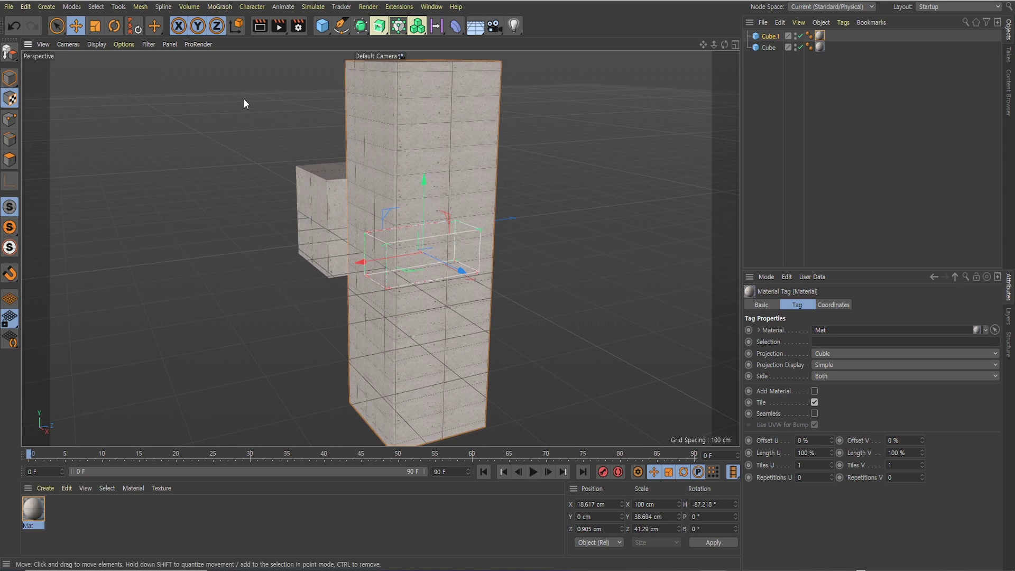
Scale the cubic projection to about 39.2 cm along X and move it to about X 18 cm, Z 13.8 cm in Texture mode.
left_click(95, 25)
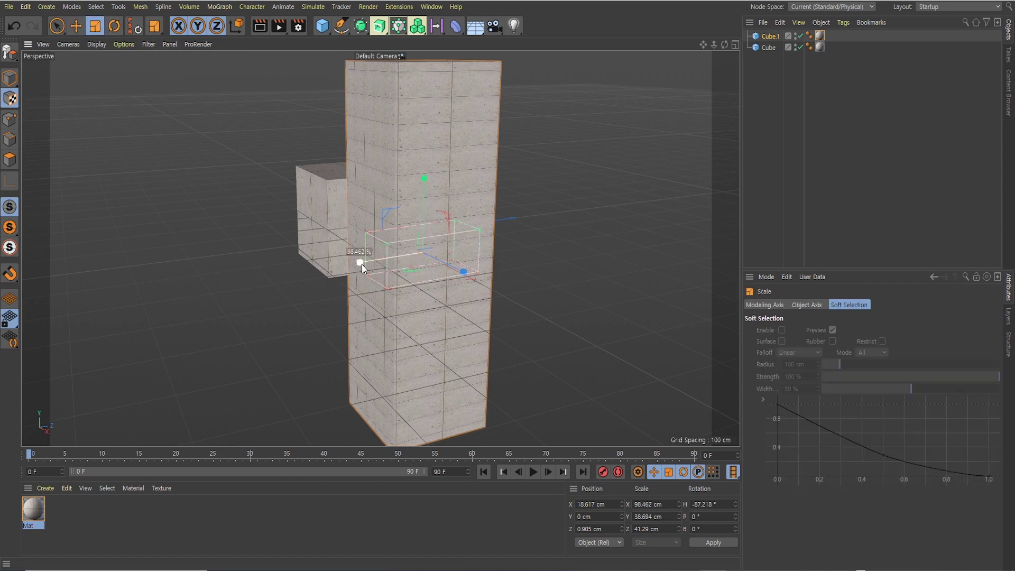
mouse_move(360, 263)
left_mouse_down()
mouse_move(403, 255)
mouse_move(375, 262)
left_mouse_up()
left_click(76, 26)
left_click_drag(375, 262, 478, 250, "alt")
scroll(419, 246, "down", 3)
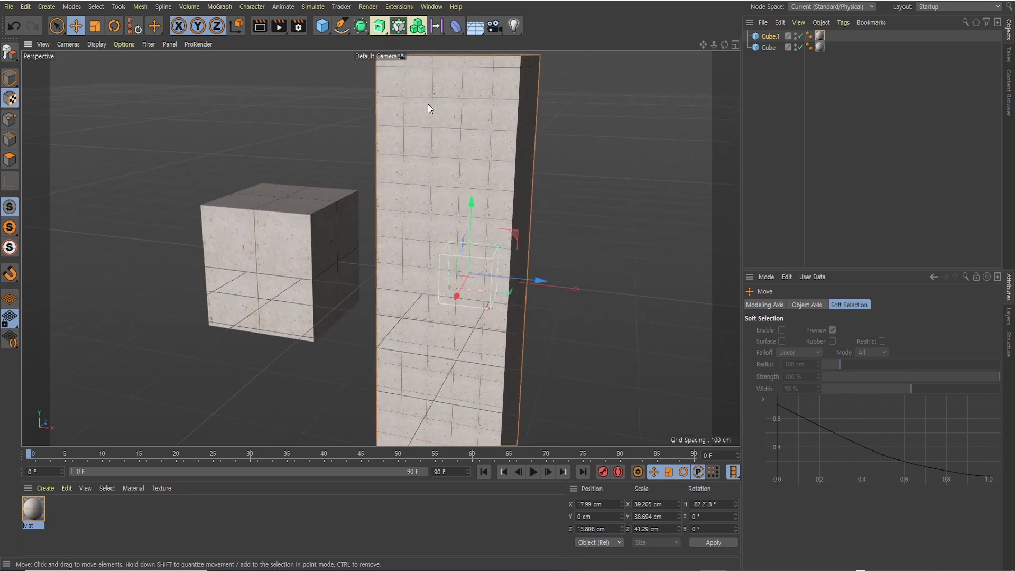
left_click(10, 98)
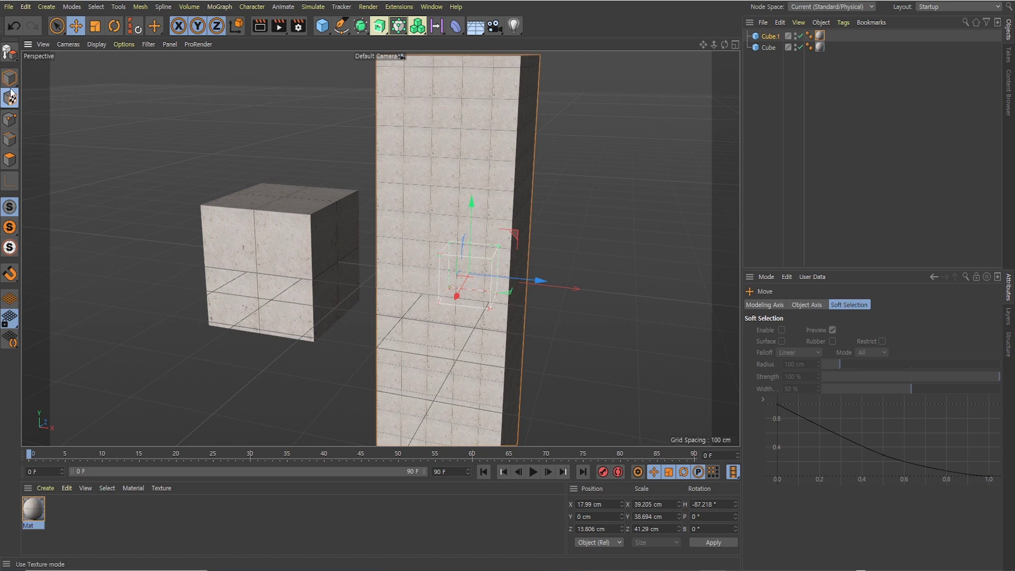
Leave Texture mode for Model mode, deselect the tall box and view its concrete mapping from the other side.
left_click(9, 78)
left_click(220, 107)
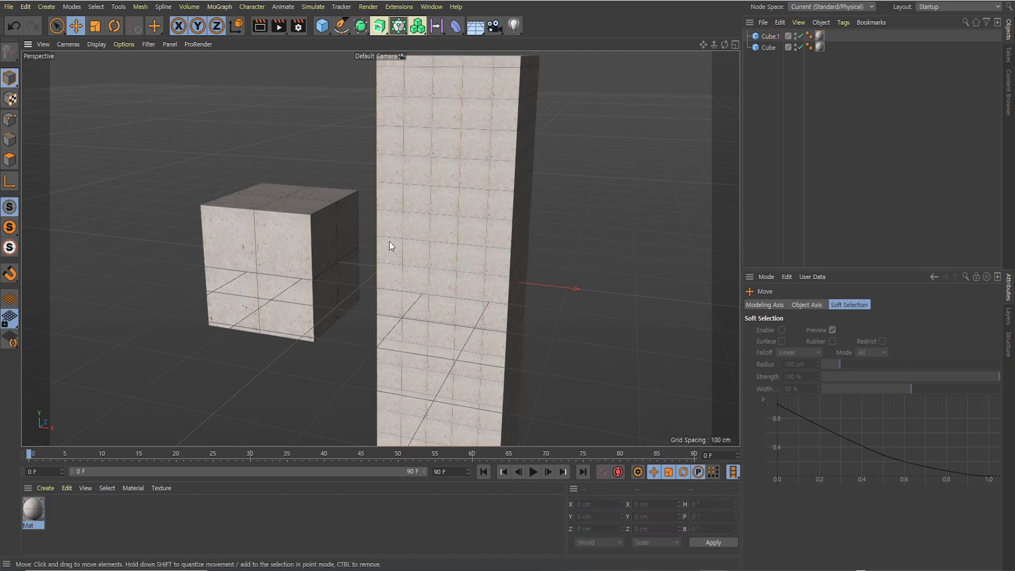
left_click_drag(389, 243, 473, 244, "alt")
scroll(428, 256, "up", 3)
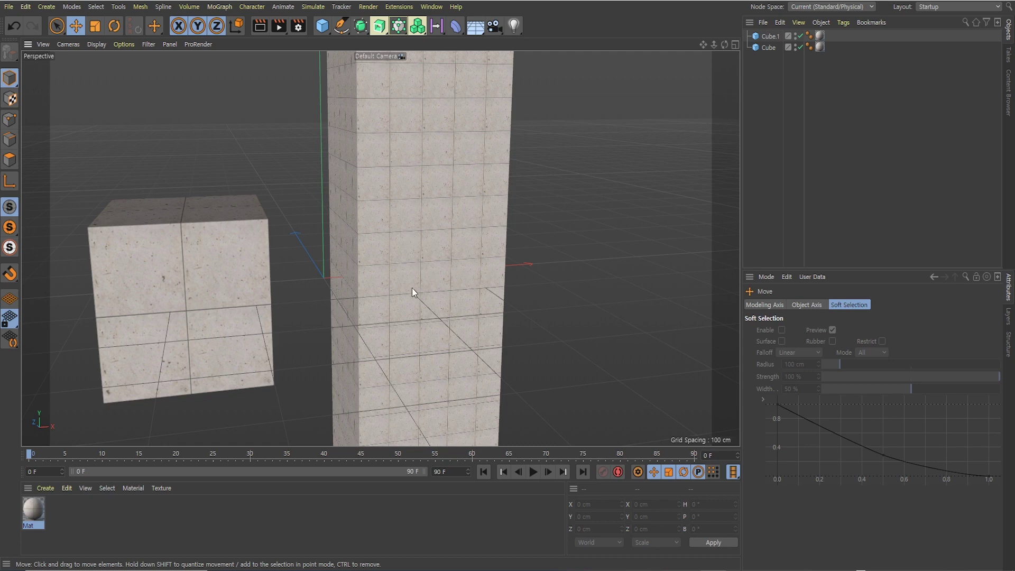
Create a new material and load 03_머그컵_logo.png as its Color texture without copying the image to the project location.
double_click(151, 515)
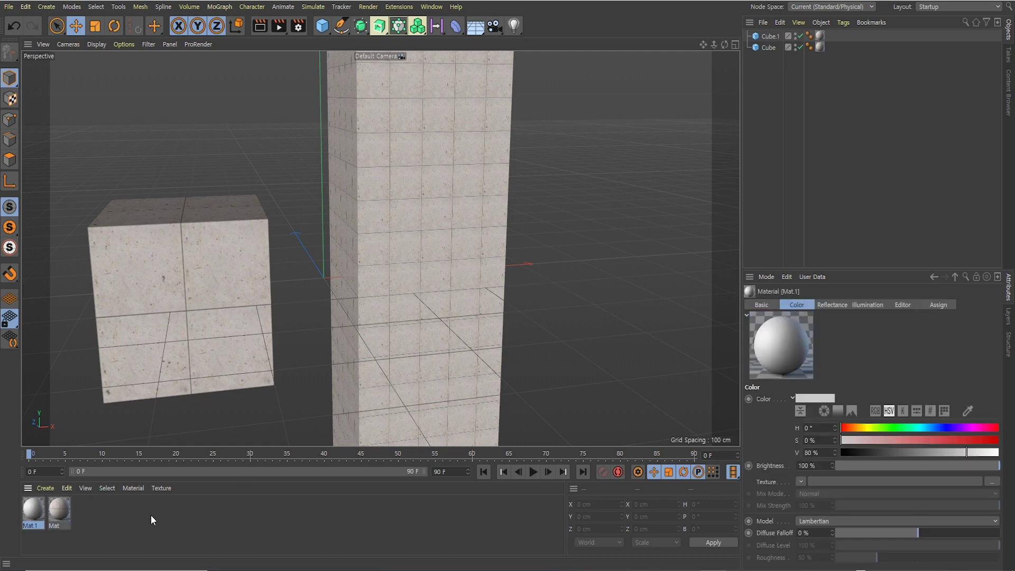
double_click(34, 503)
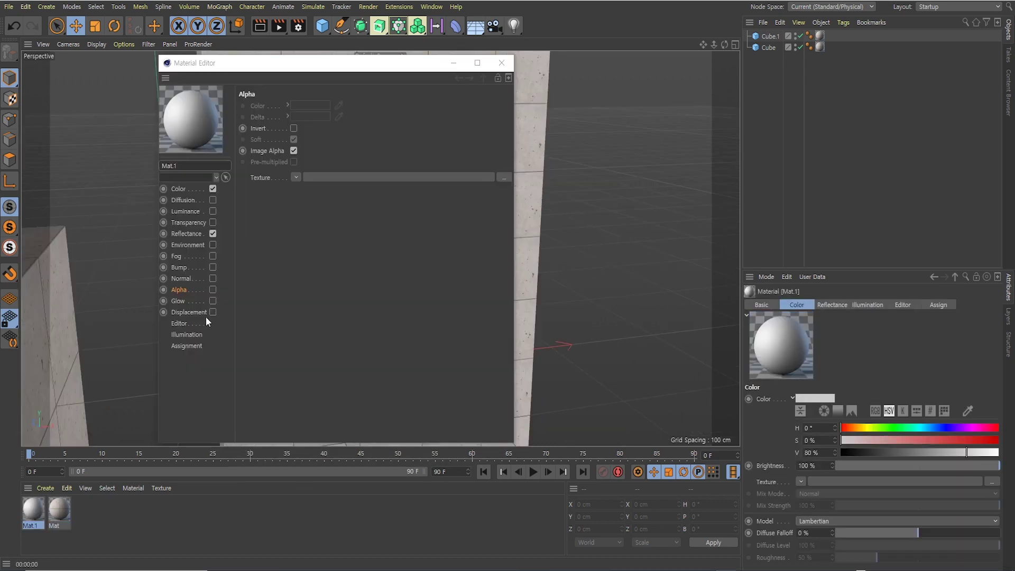
left_click(182, 188)
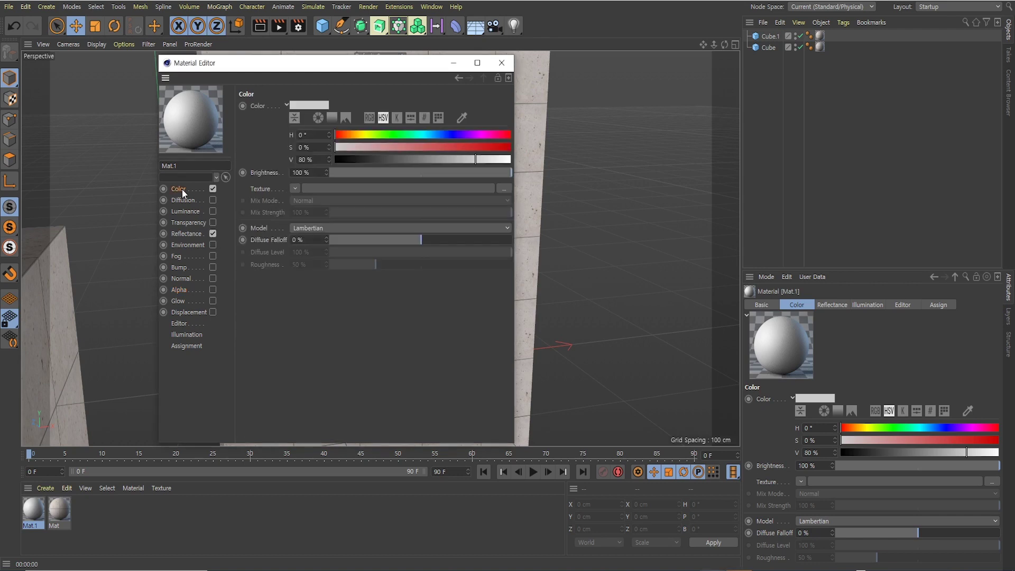
left_click(505, 189)
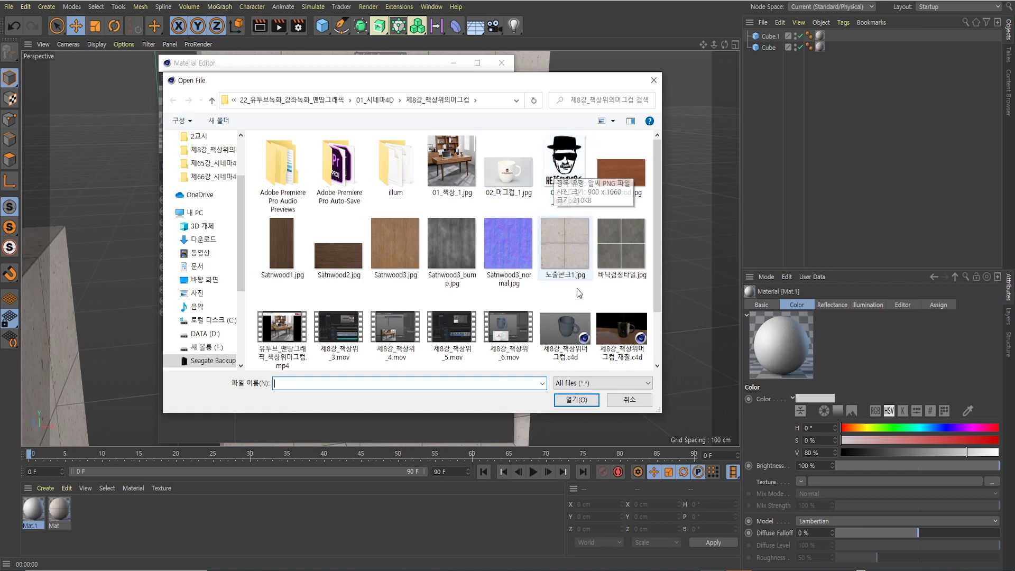
left_click(574, 401)
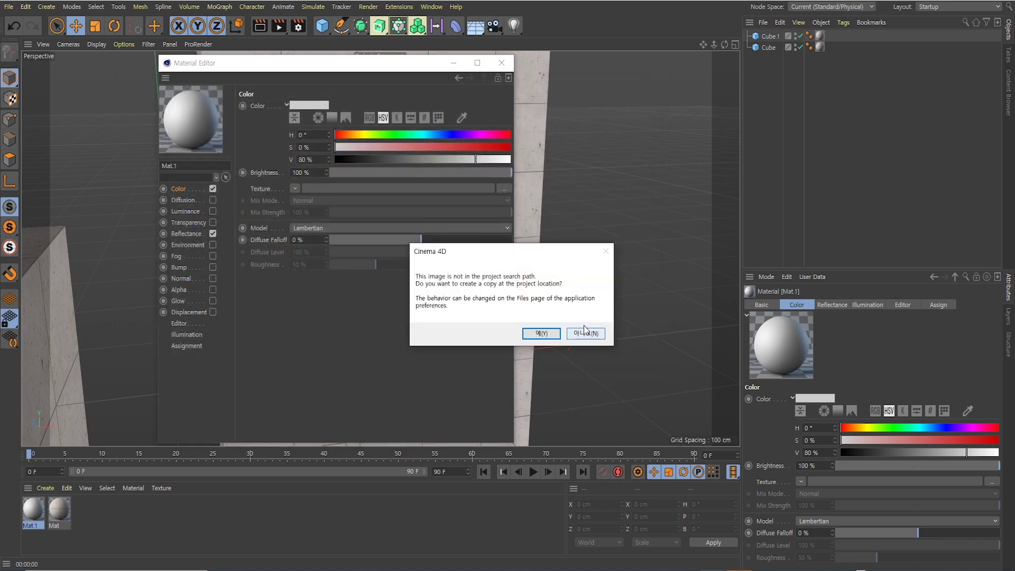
left_click(582, 331)
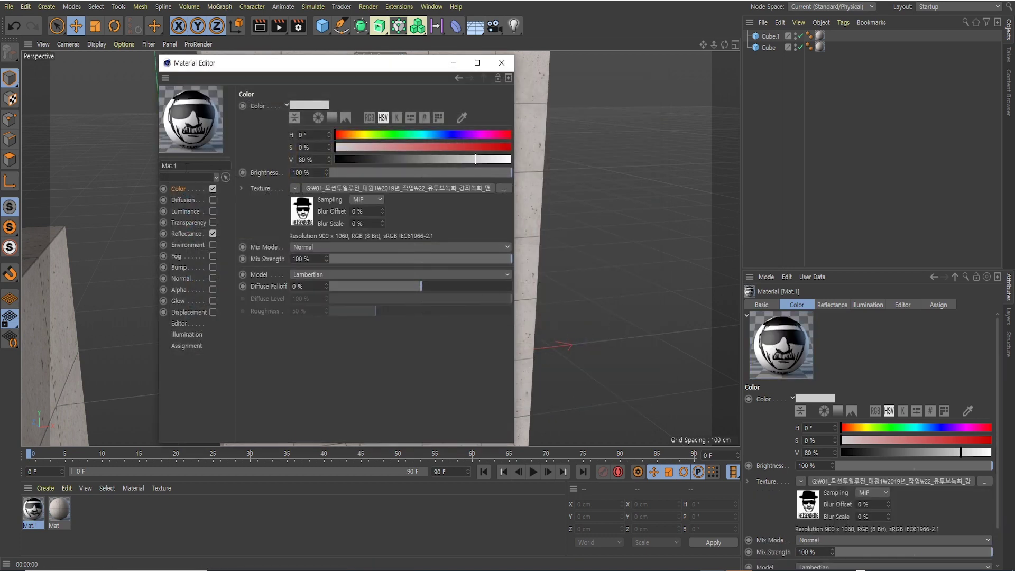
Disable the logo material's Reflectance, enable Alpha and load 03_머그컵_logo.png as the Alpha texture, accepting a copy at the project location.
left_click(212, 233)
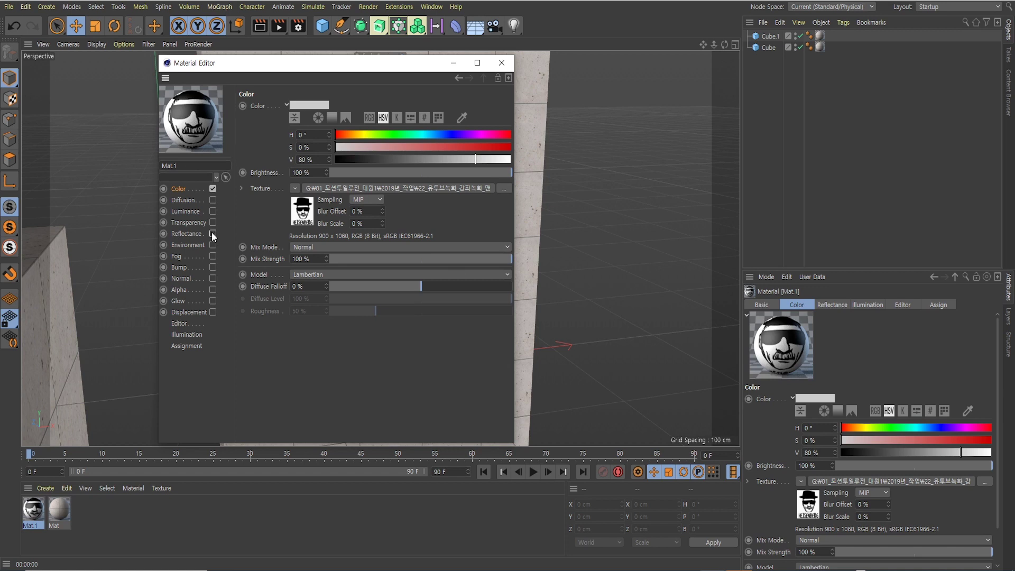
left_click(214, 290)
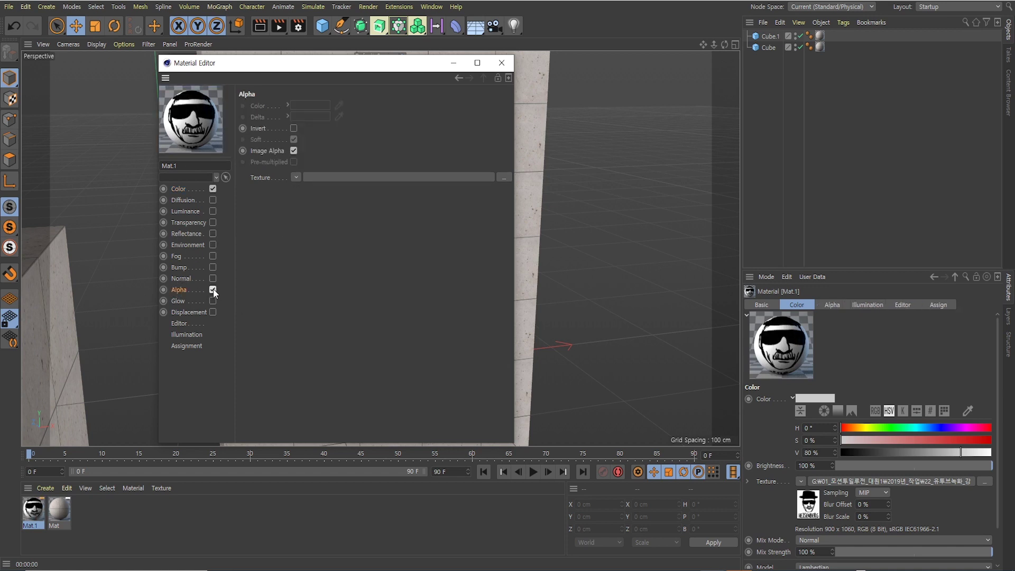
left_click(503, 177)
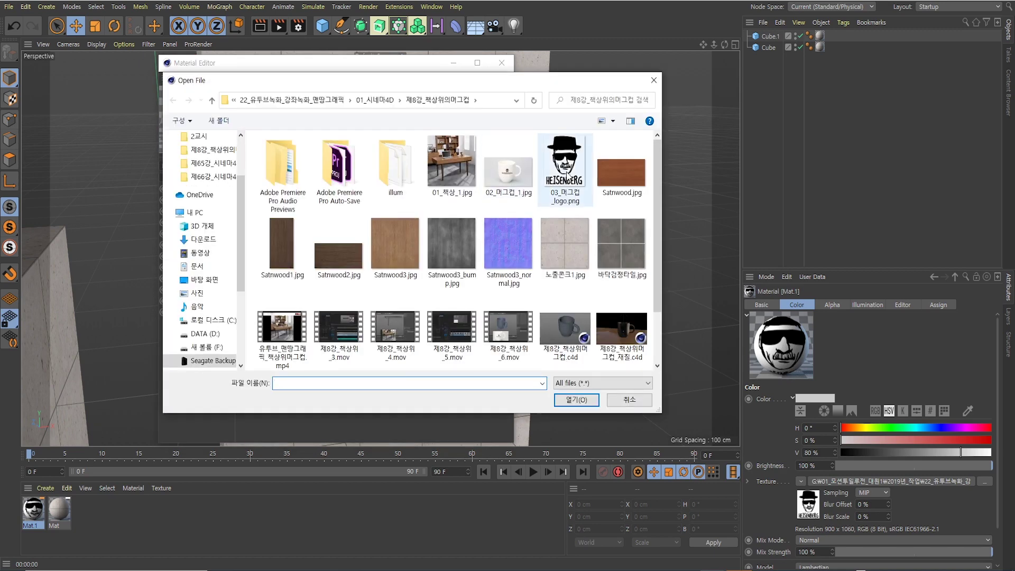
left_click(565, 169)
left_click(570, 398)
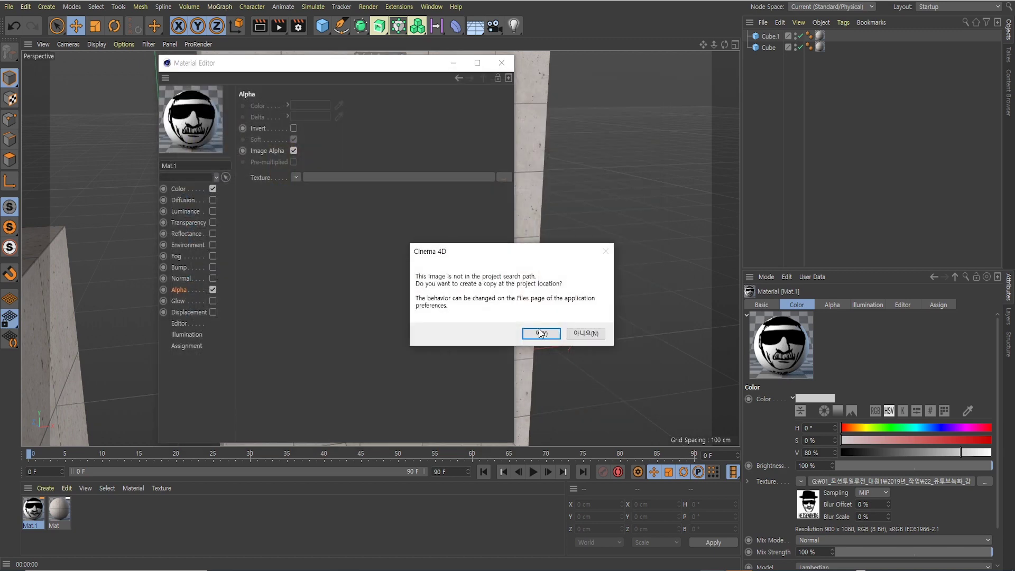
left_click(540, 333)
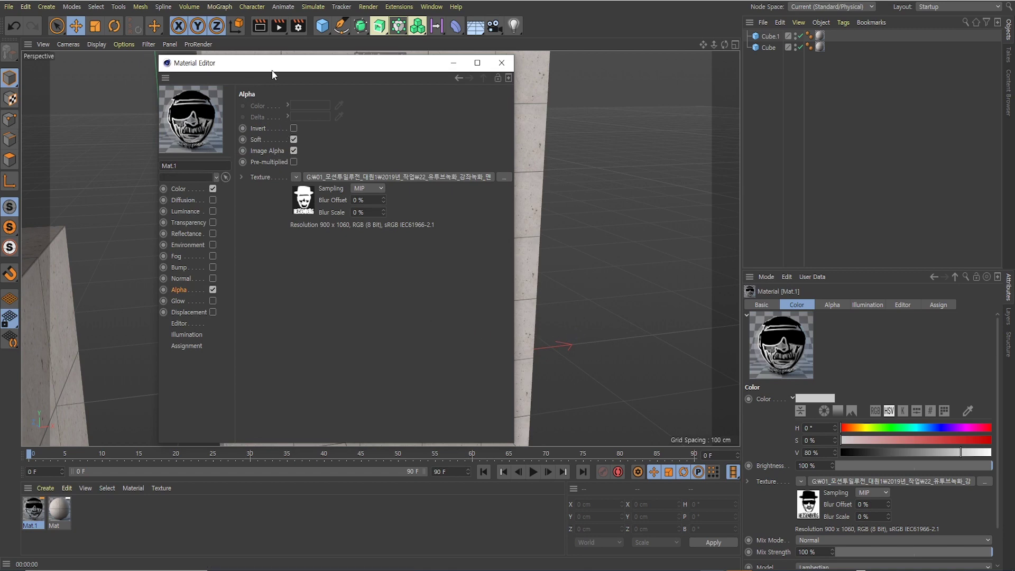
Apply the logo material to the tall box on top of its concrete material, keeping the Material Editor clear of the model.
left_click_drag(272, 74, 609, 302)
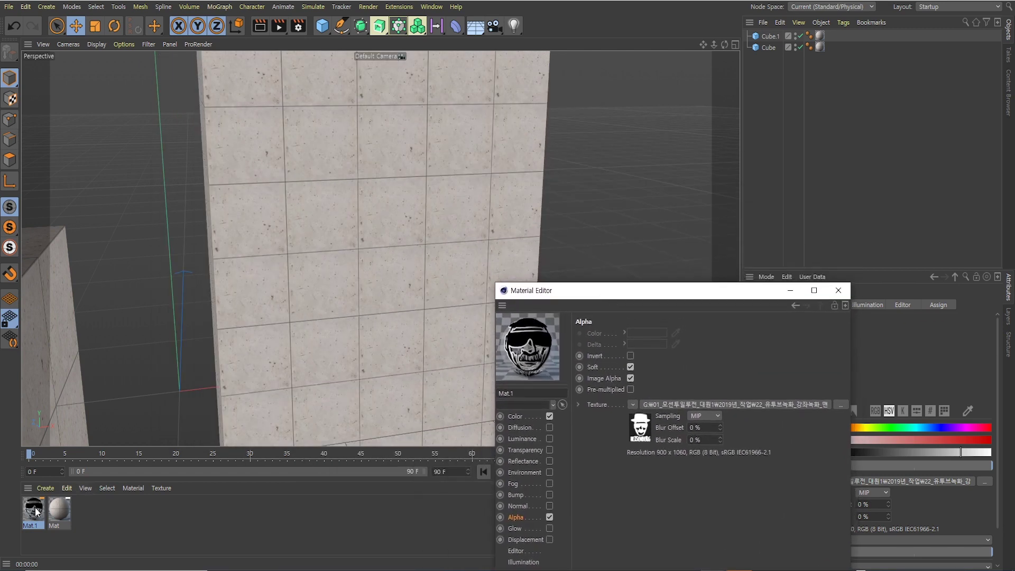
left_click_drag(37, 512, 773, 37)
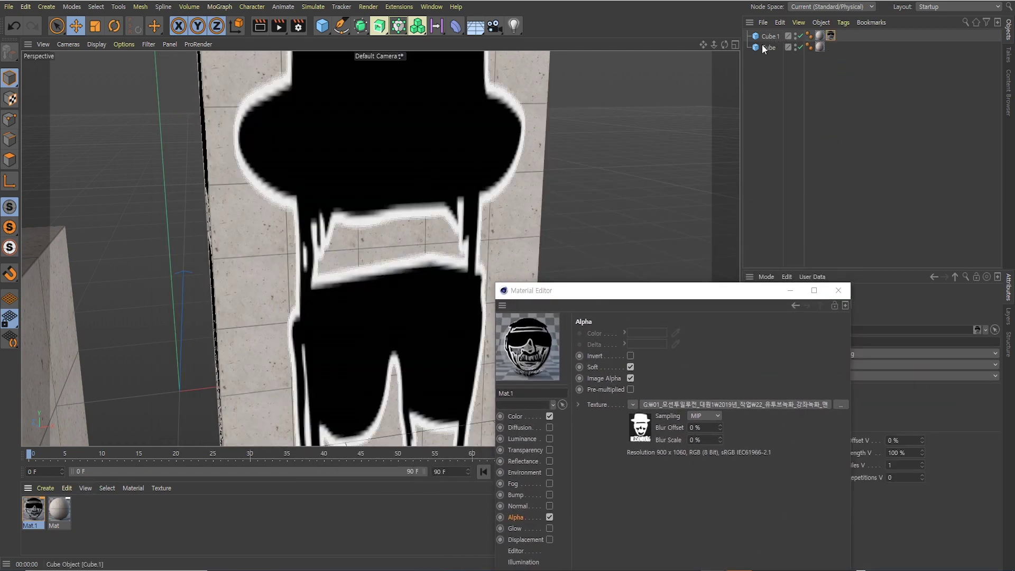
scroll(359, 214, "down", 5)
left_click_drag(357, 282, 377, 207, "alt")
left_click_drag(566, 294, 534, 311)
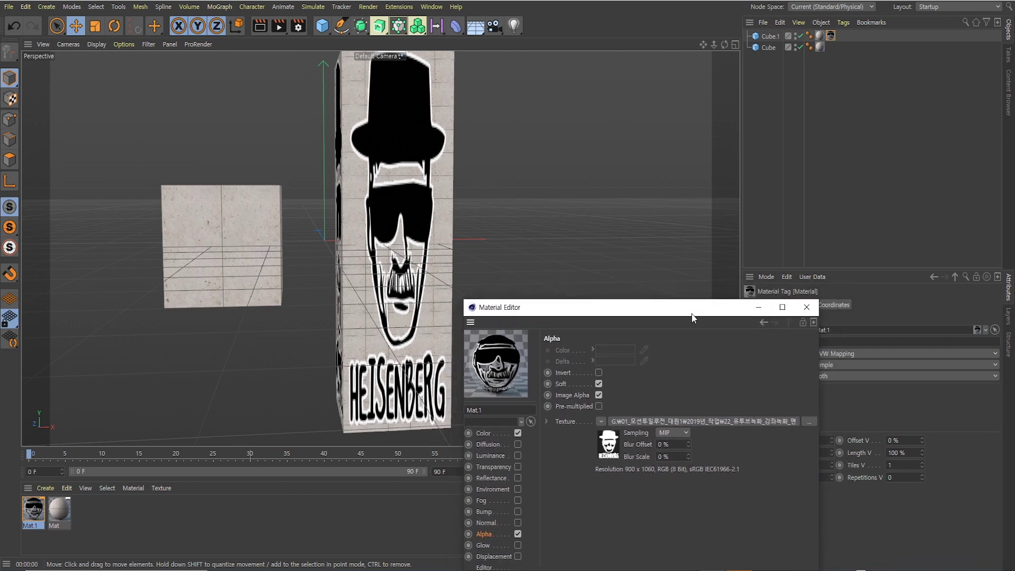
left_click_drag(692, 313, 615, 426)
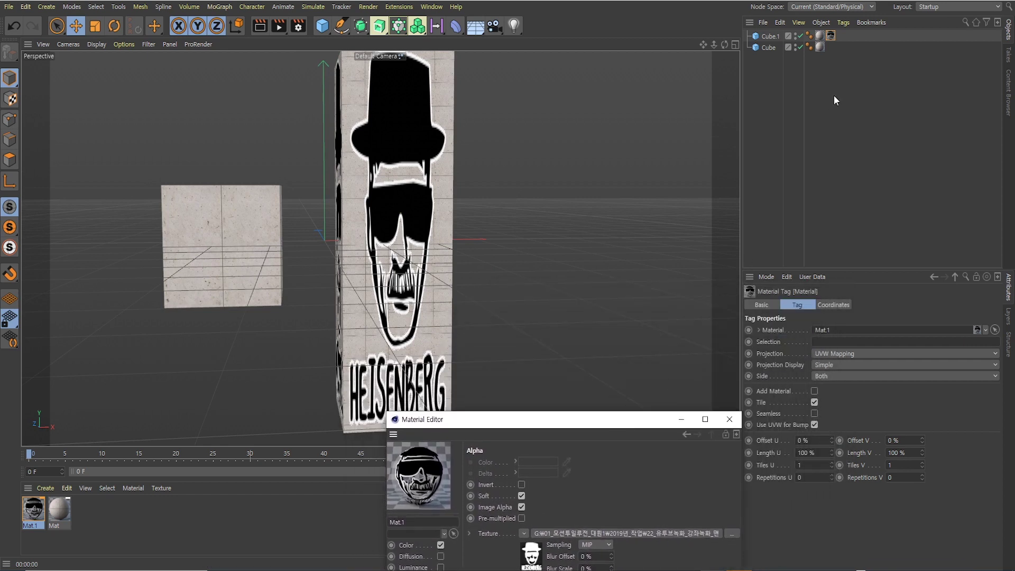
Set the projection of the tall box's logo material to Flat and inspect the mapping at an angle.
left_click(830, 37)
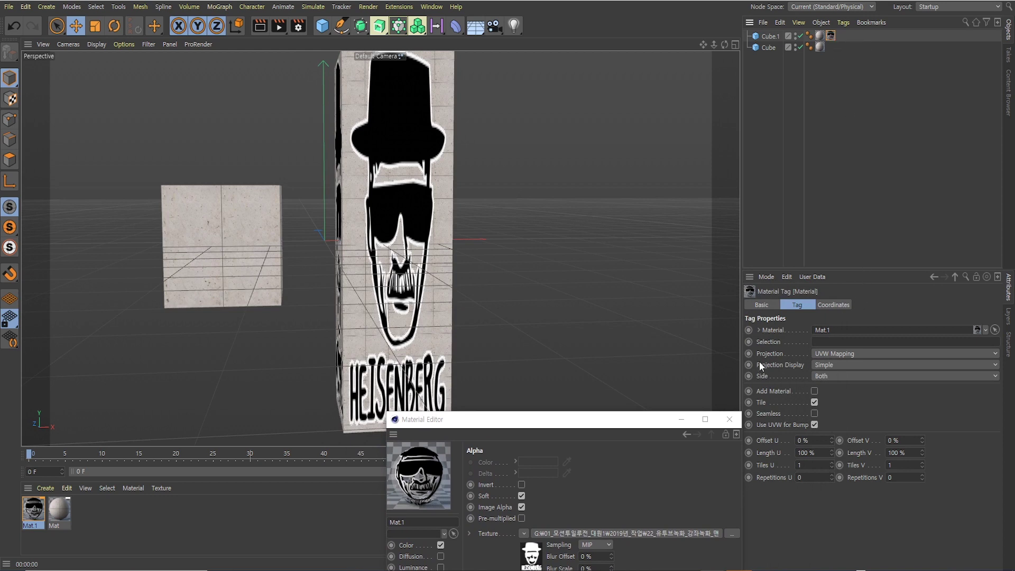
left_click(839, 354)
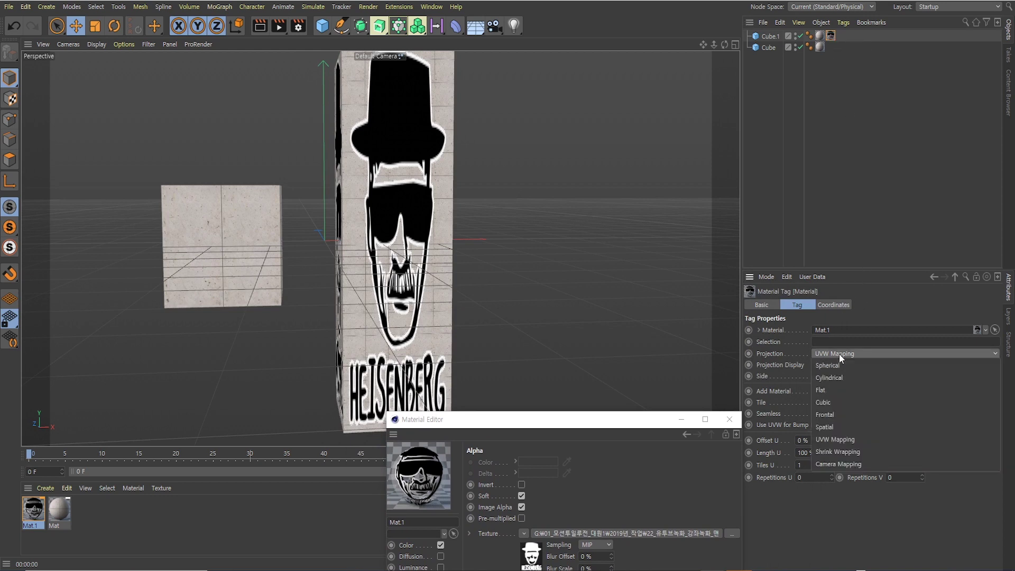
left_click(832, 389)
left_click_drag(430, 250, 463, 250, "alt")
scroll(407, 153, "down", 2)
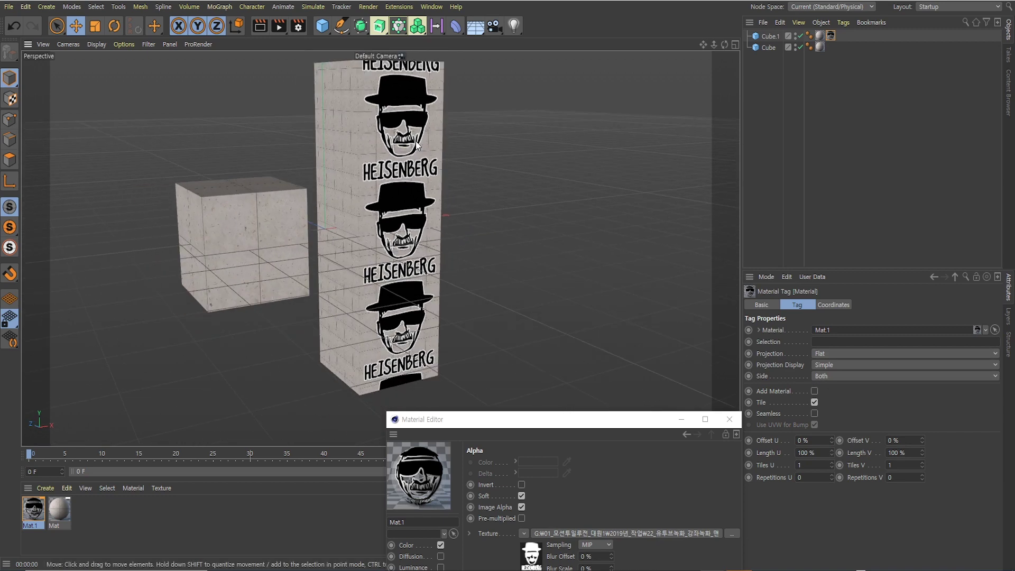
left_click_drag(412, 196, 404, 191, "alt")
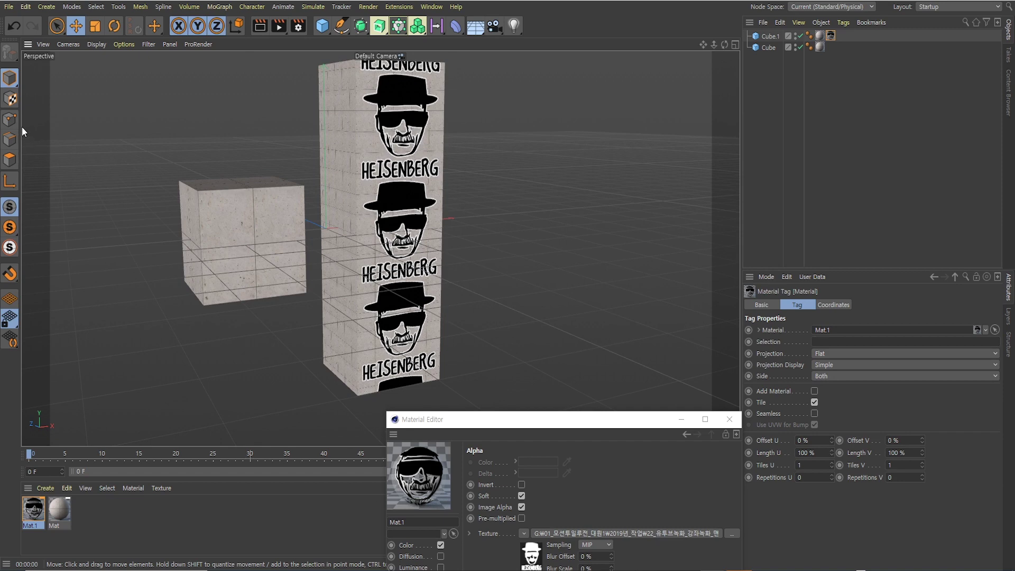
Switch to Texture mode and turn off Tile for the logo material on the tall box.
left_click(10, 101)
left_click_drag(345, 200, 340, 197, "alt")
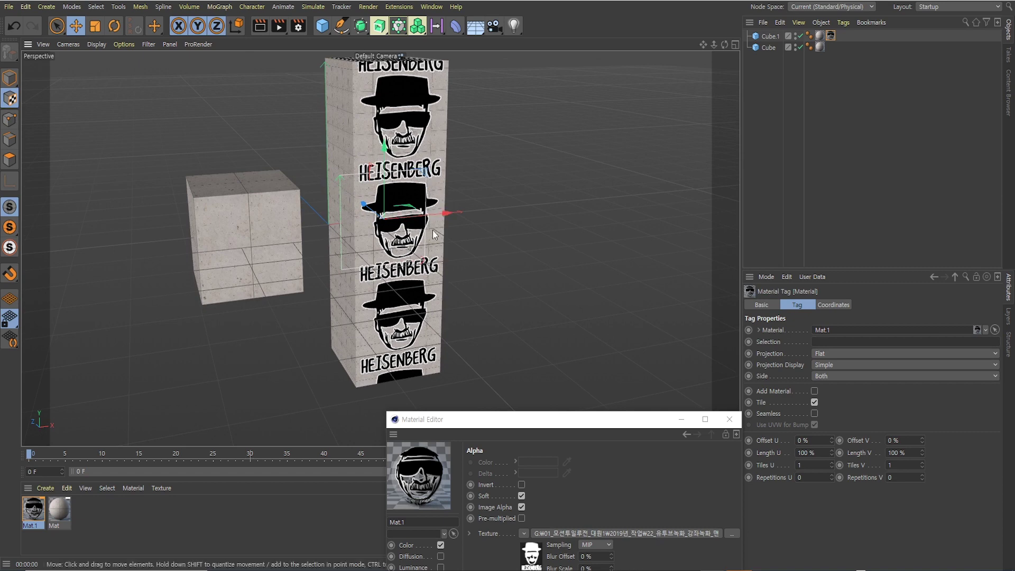
left_click_drag(433, 230, 266, 163, "alt")
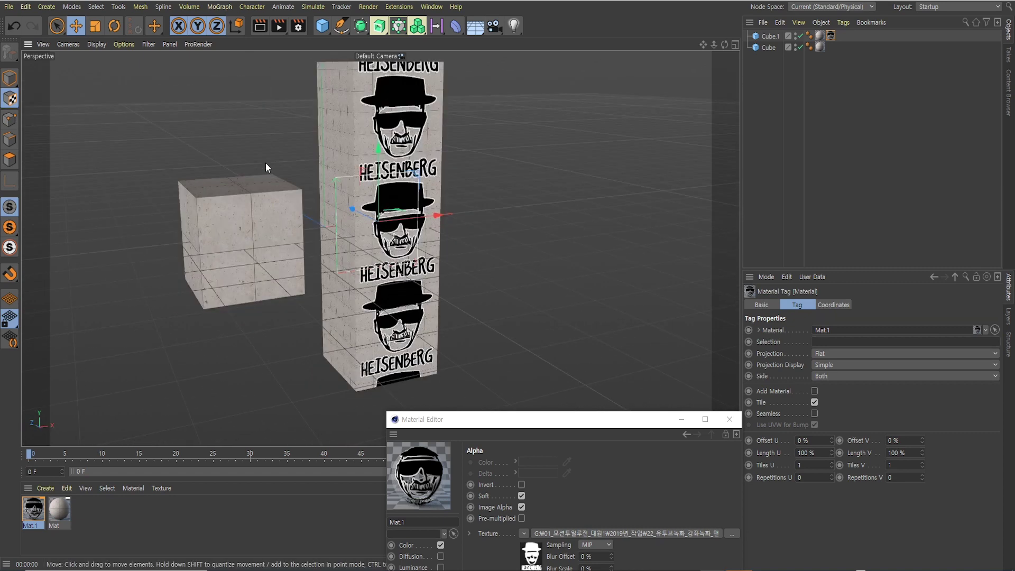
scroll(438, 259, "up", 2)
scroll(432, 233, "up", 2)
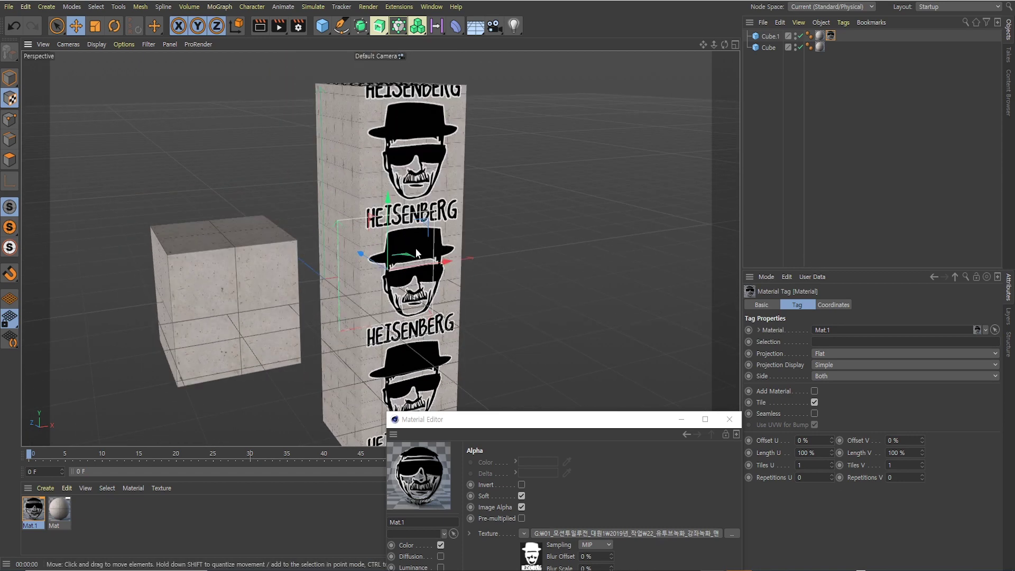
middle_click_drag(415, 249, 419, 216, "alt")
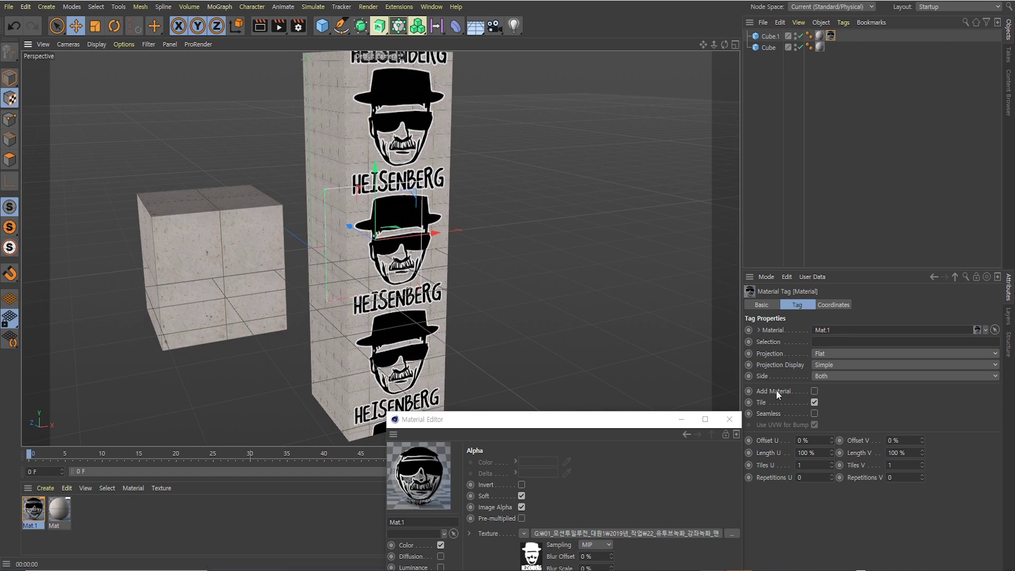
left_click(815, 402)
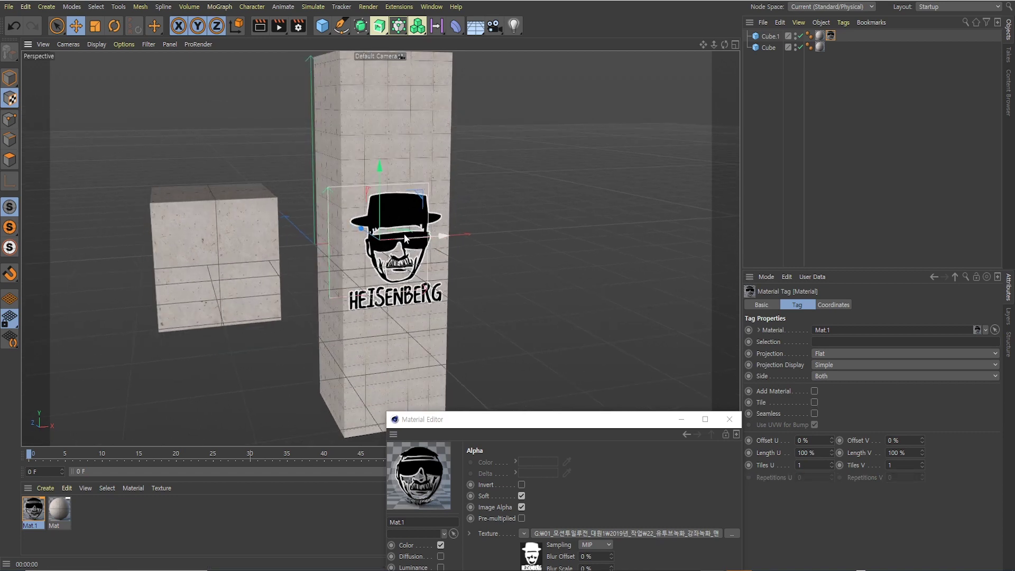
Scale the flat logo projection down evenly in width and height on the tall box's front face.
scroll(394, 254, "up", 2)
scroll(395, 257, "up", 3)
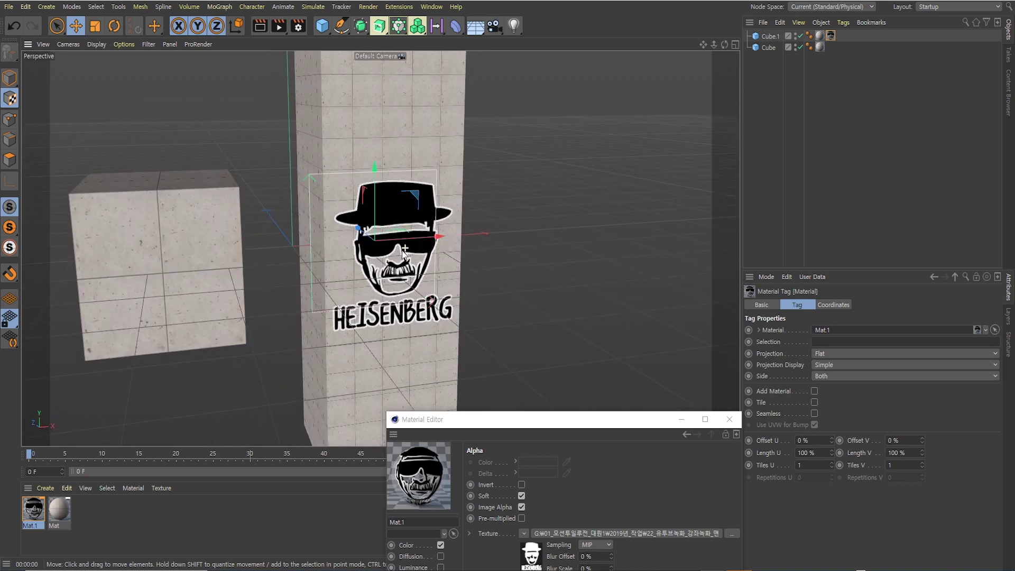
scroll(392, 246, "up", 1)
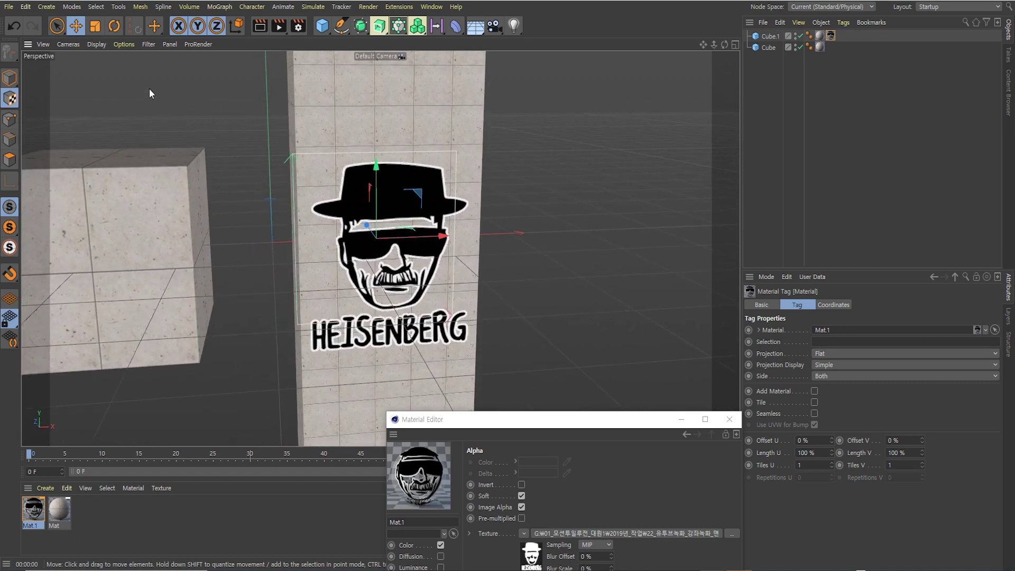
left_click(95, 25)
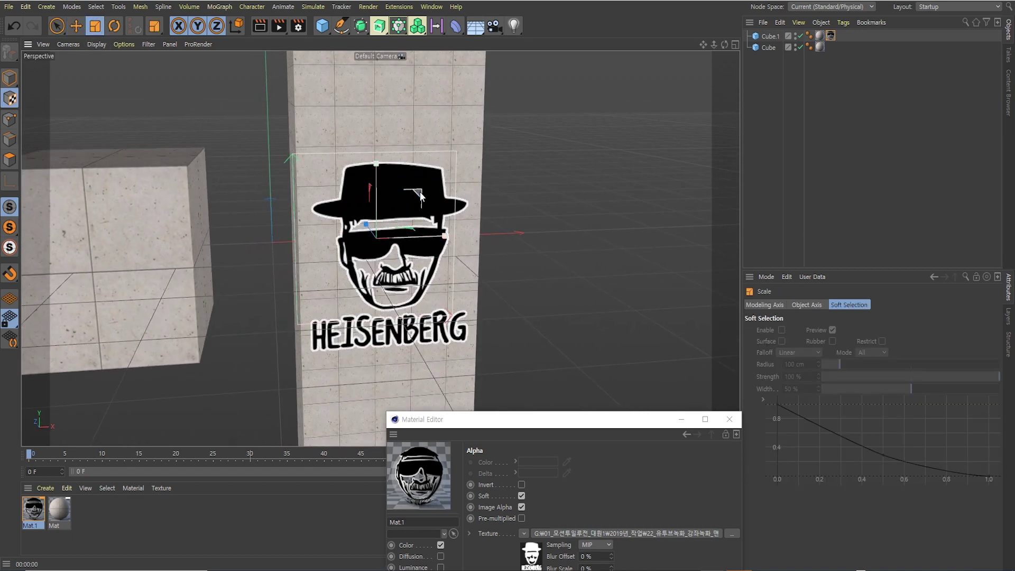
left_click_drag(480, 172, 342, 257)
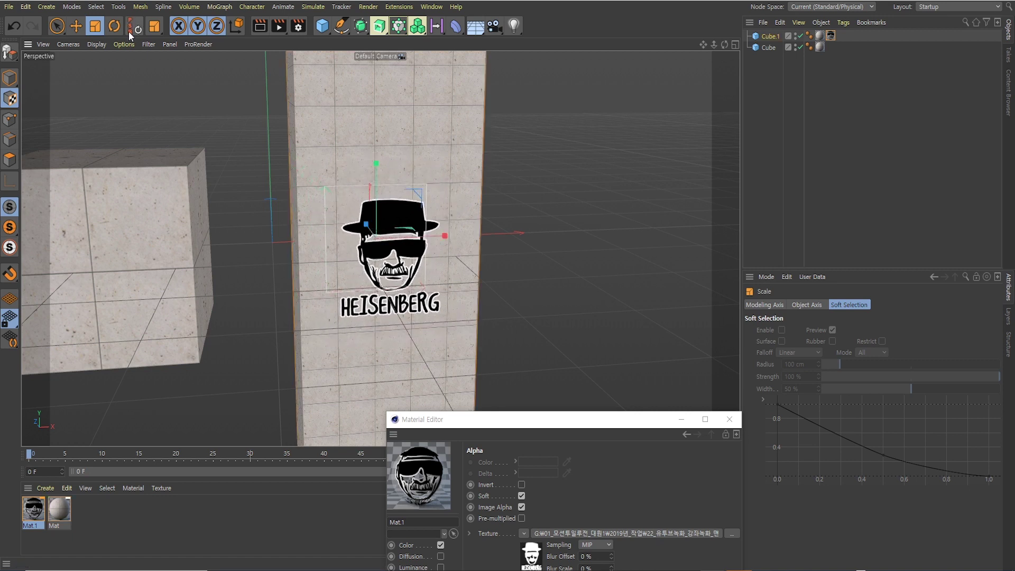
Move the logo projection upward along the tall box's front face.
left_click(76, 25)
scroll(341, 182, "down", 1)
left_click_drag(369, 167, 380, 80)
scroll(391, 132, "up", 5)
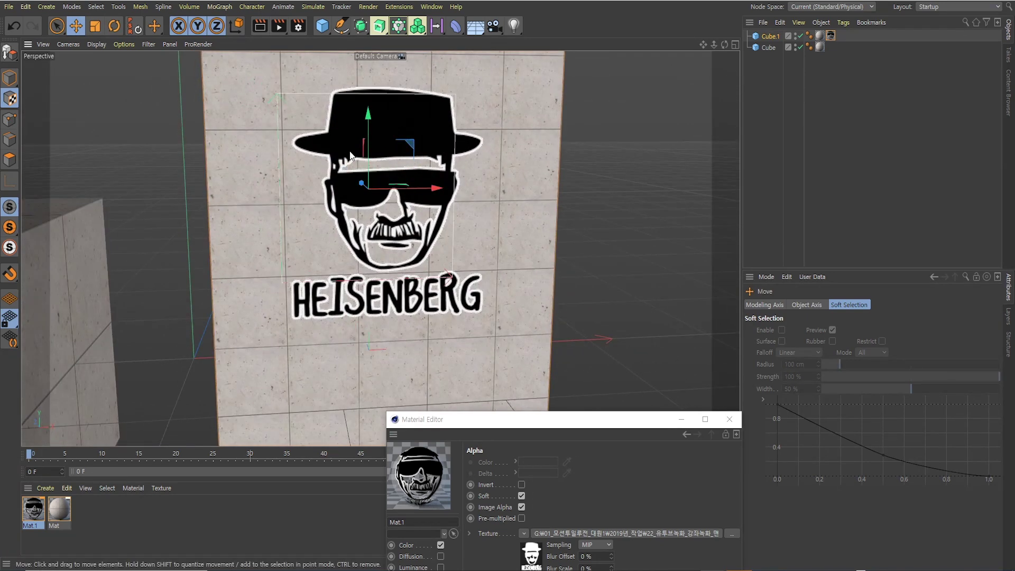
Render the view to check the logo's edges and set the Black Point of the material's Alpha image to 0.5.
left_click(262, 26)
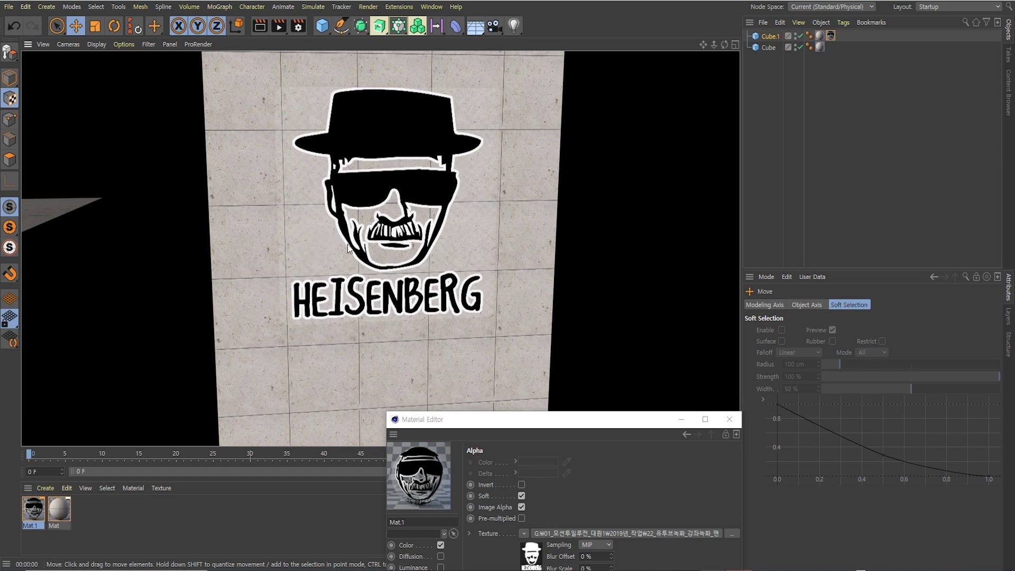
left_click_drag(501, 419, 593, 202)
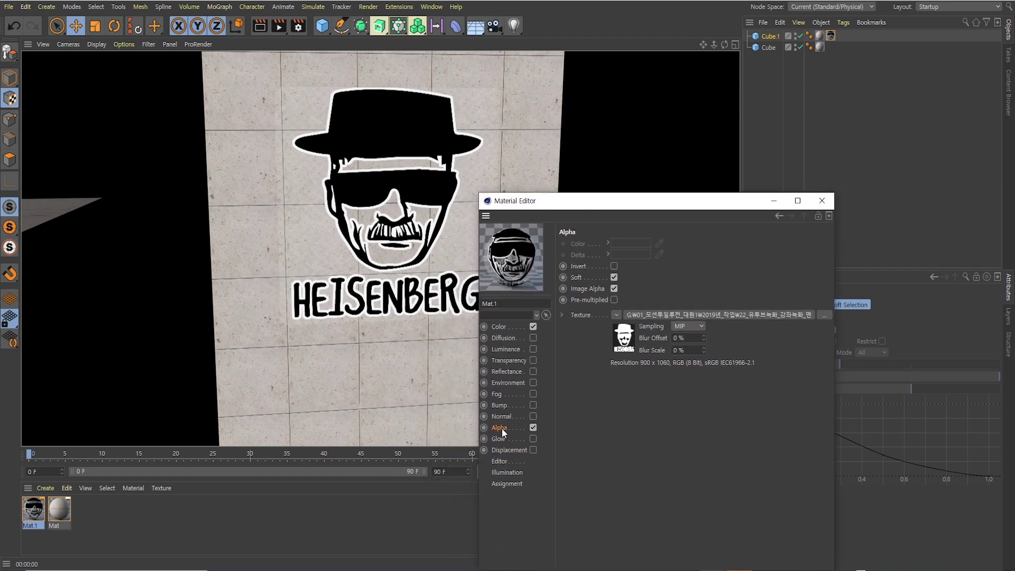
left_click(622, 336)
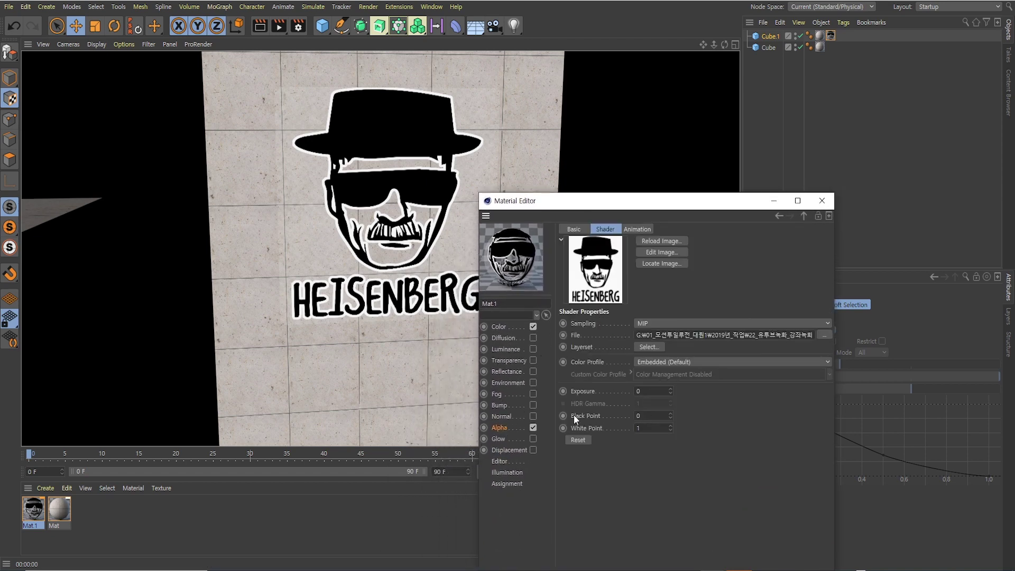
left_click(637, 417)
type("0.5")
key("Return")
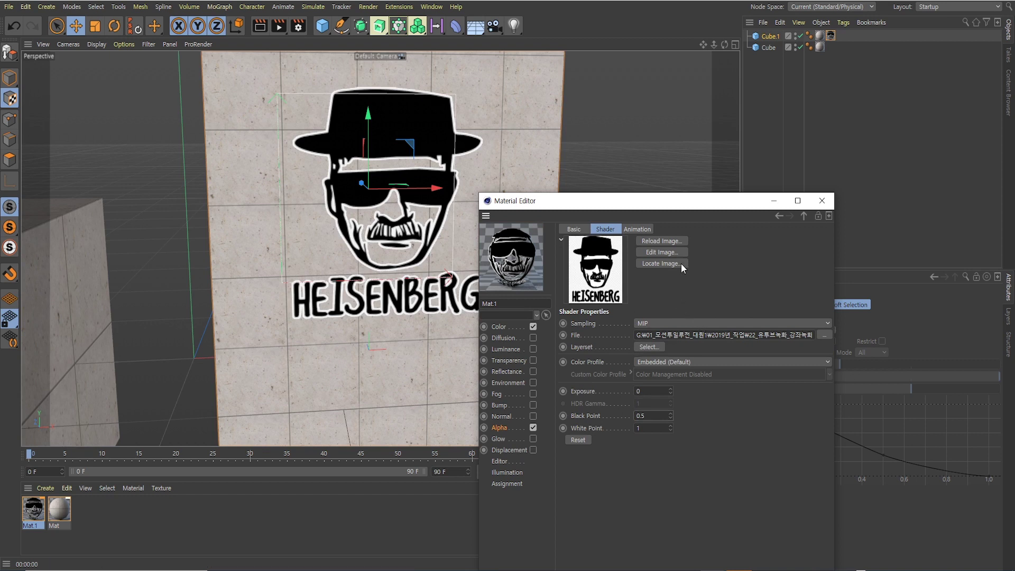
Turn off Soft and Image Alpha in the logo material's Alpha channel.
left_click(778, 215)
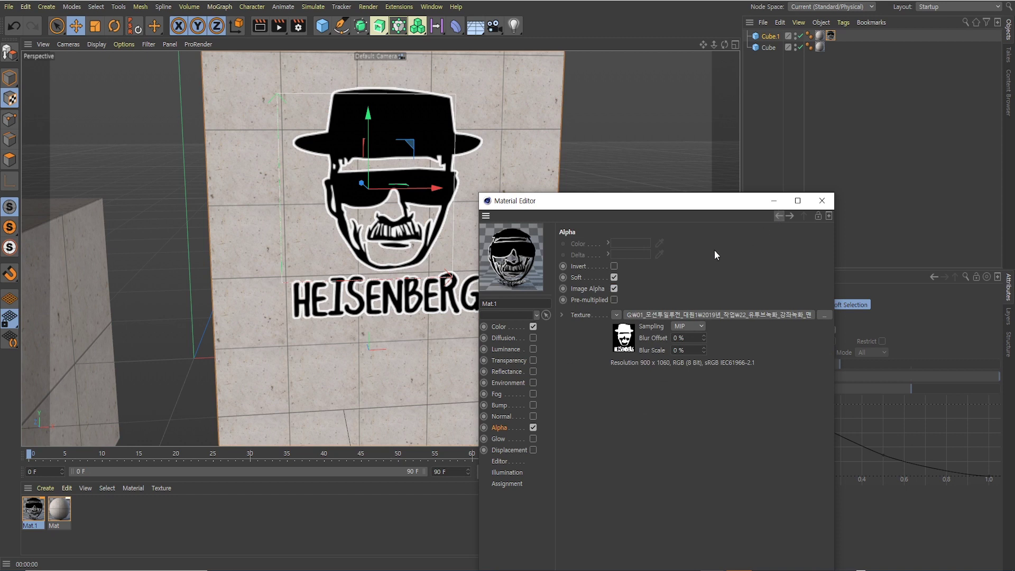
left_click(614, 277)
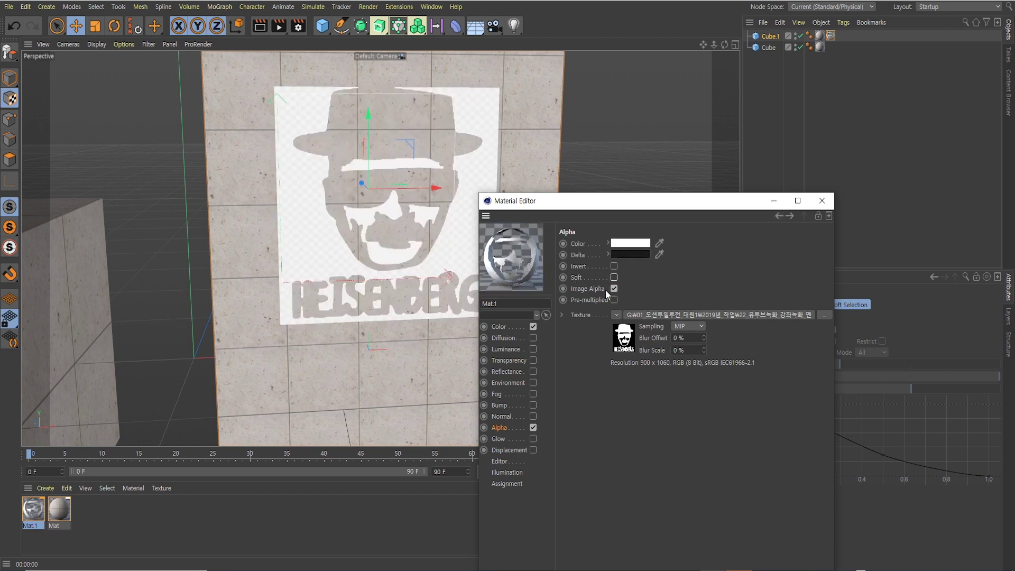
left_click(614, 288)
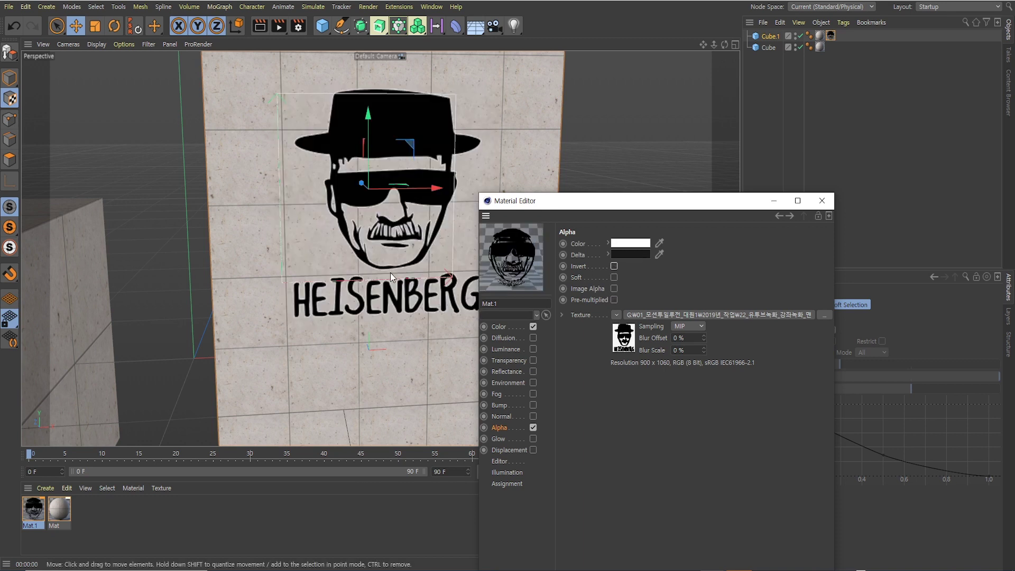
Render the view to check the hard-edged logo on the tall box and close the material settings.
scroll(390, 269, "down", 1)
left_click(260, 26)
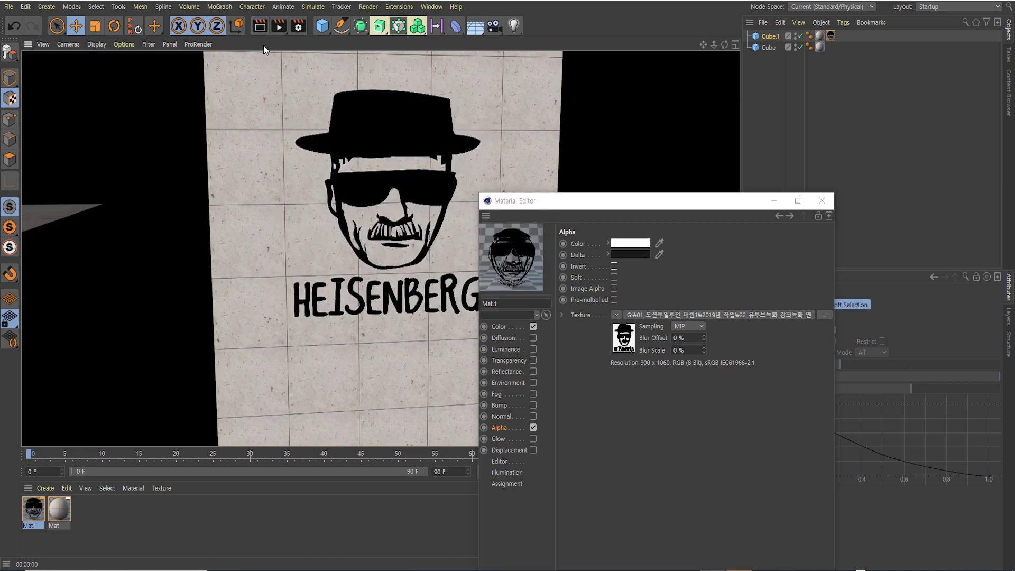
left_click_drag(510, 206, 609, 231)
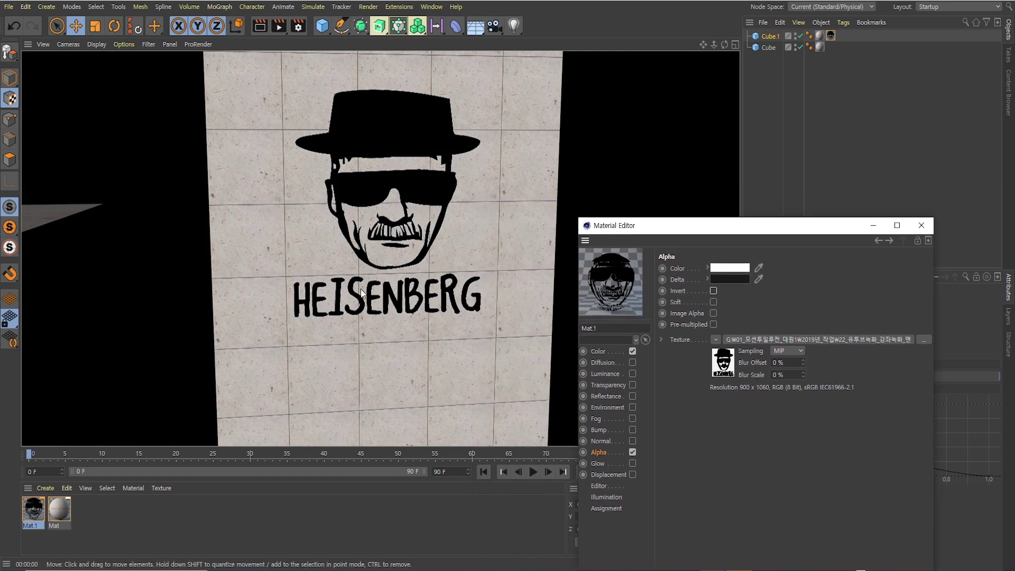
left_click(512, 213)
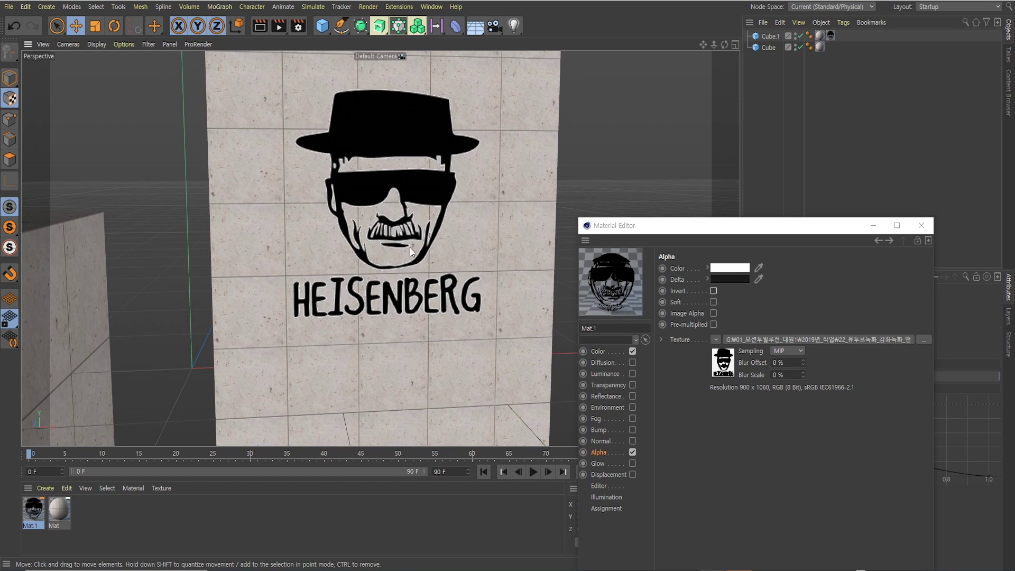
scroll(408, 259, "down", 2)
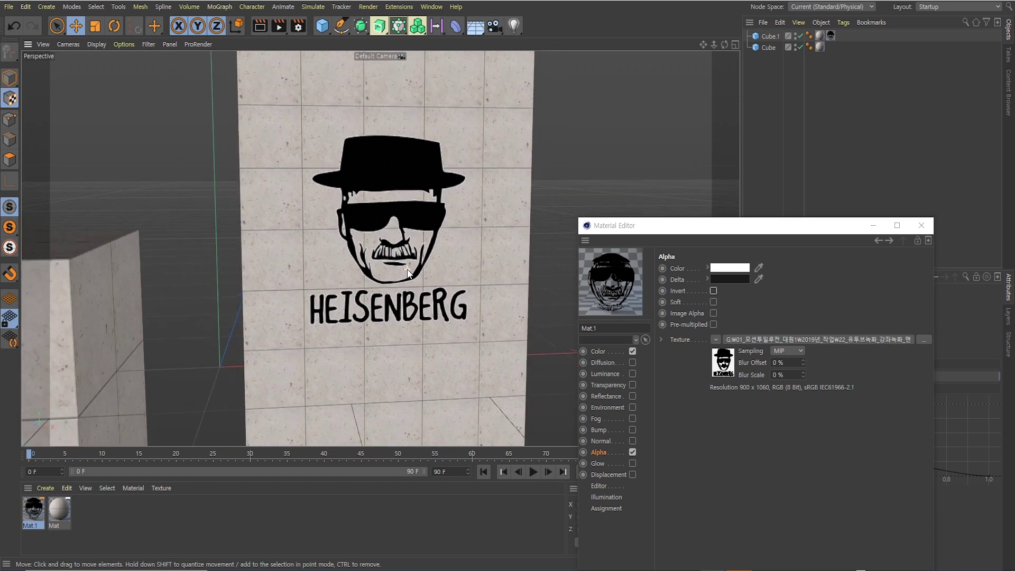
left_click(920, 226)
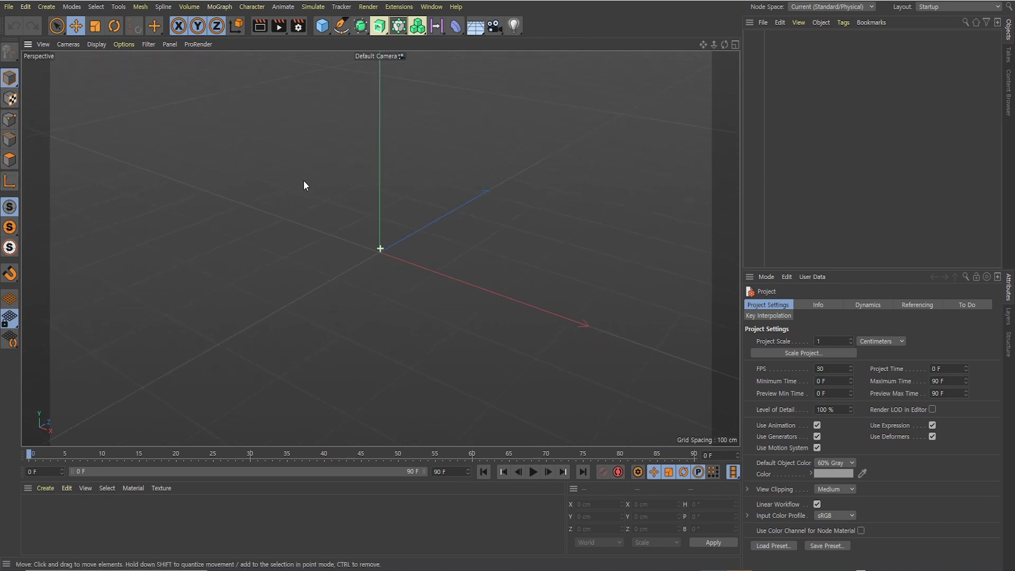
Add a cube to the empty scene and set its segments to 4 in X, 5 in Y and 5 in Z.
left_click(322, 25)
left_click(403, 44)
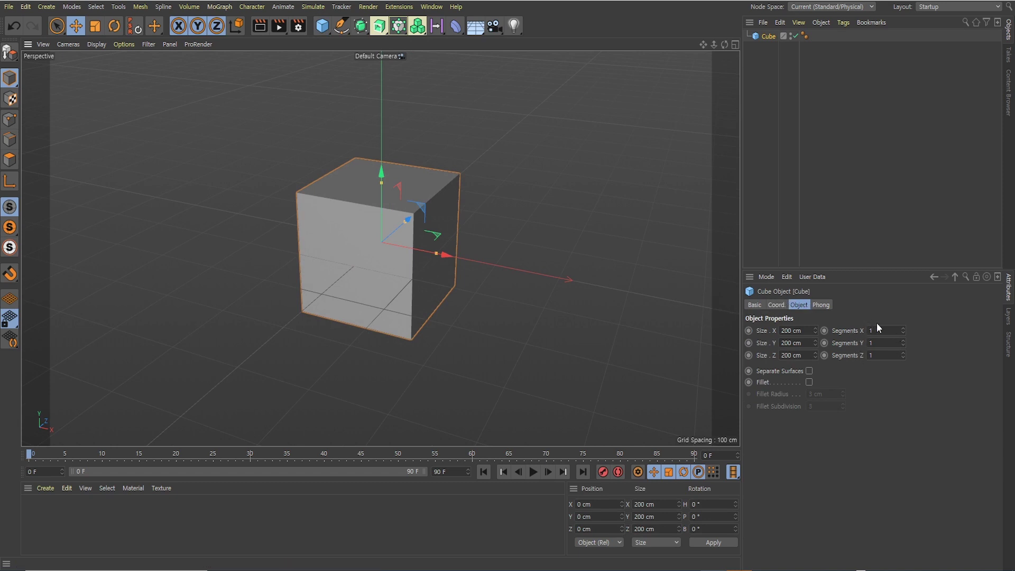
left_click(903, 329)
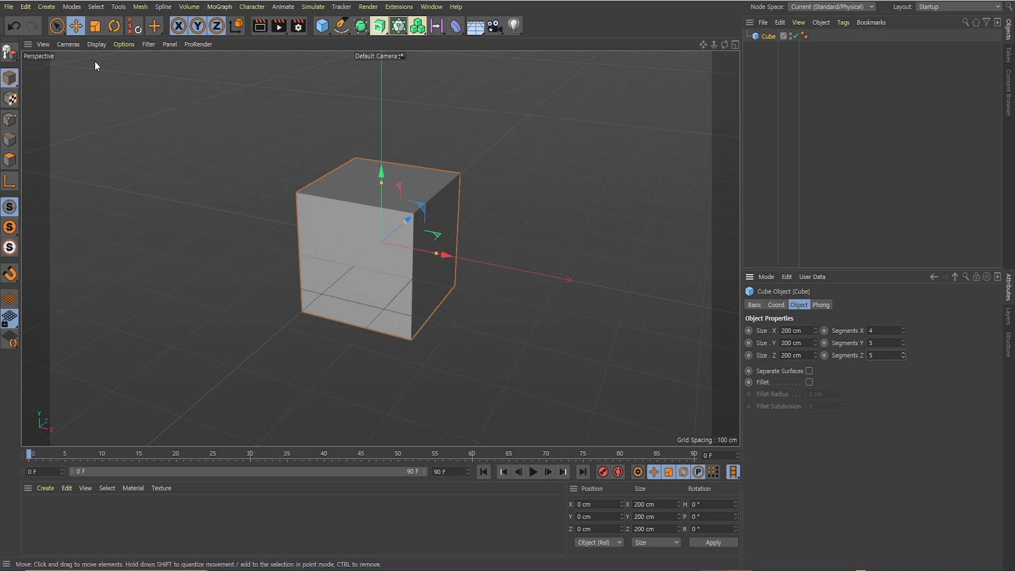
Set the viewport display to Gouraud Shading (Lines) to show the cube's segment lines.
left_click(91, 46)
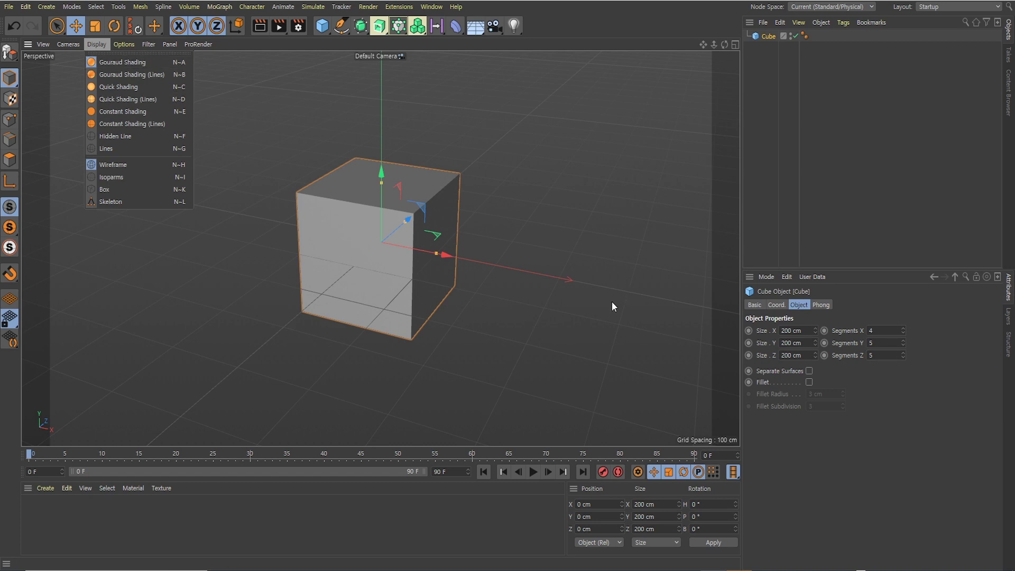
left_click(111, 77)
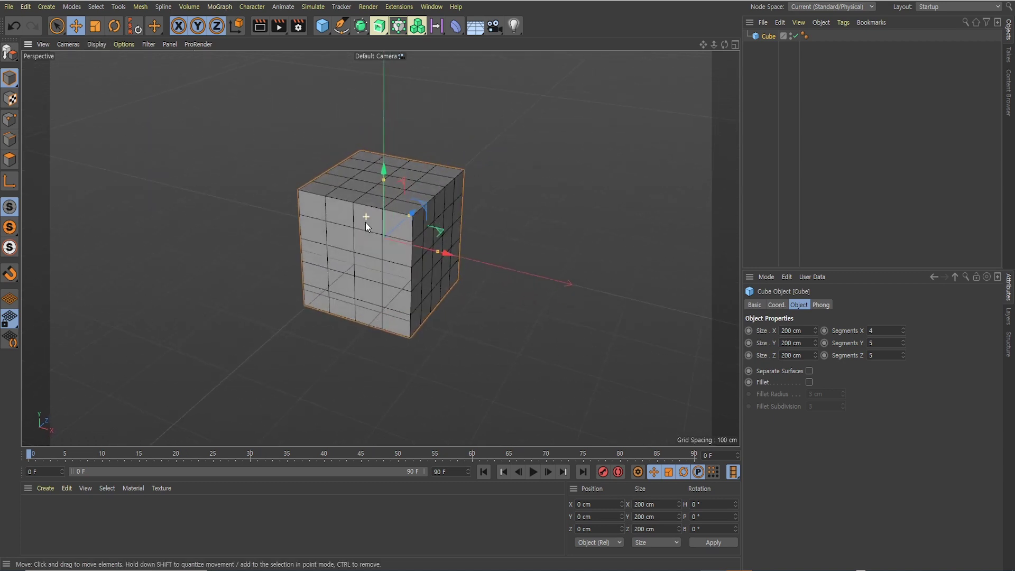
scroll(370, 221, "up", 4)
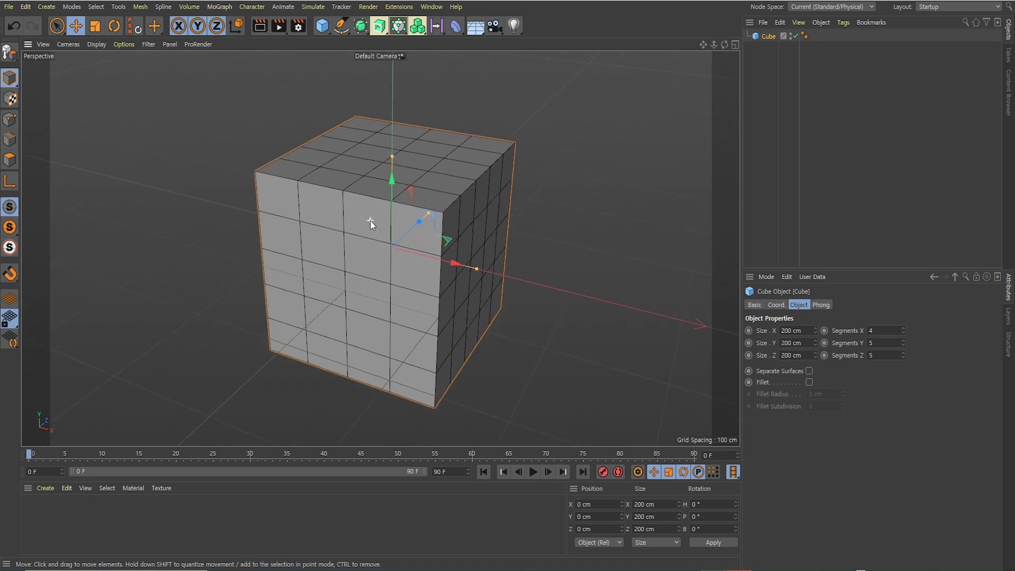
Set the cube's segments to 4 in X, Y and Z.
left_click(906, 332)
left_click(905, 332)
left_click(904, 328)
left_click(903, 328)
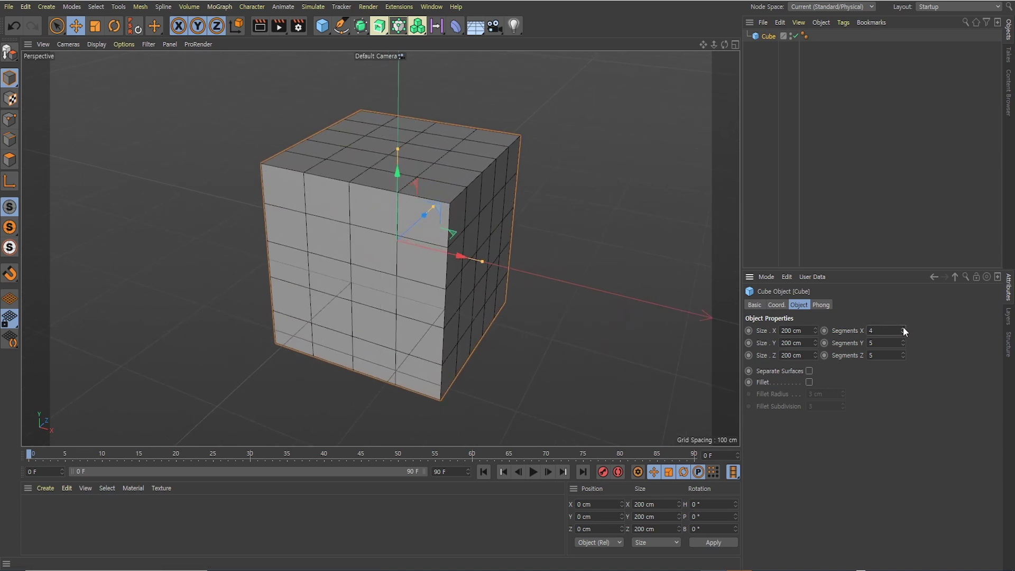
left_click(903, 341)
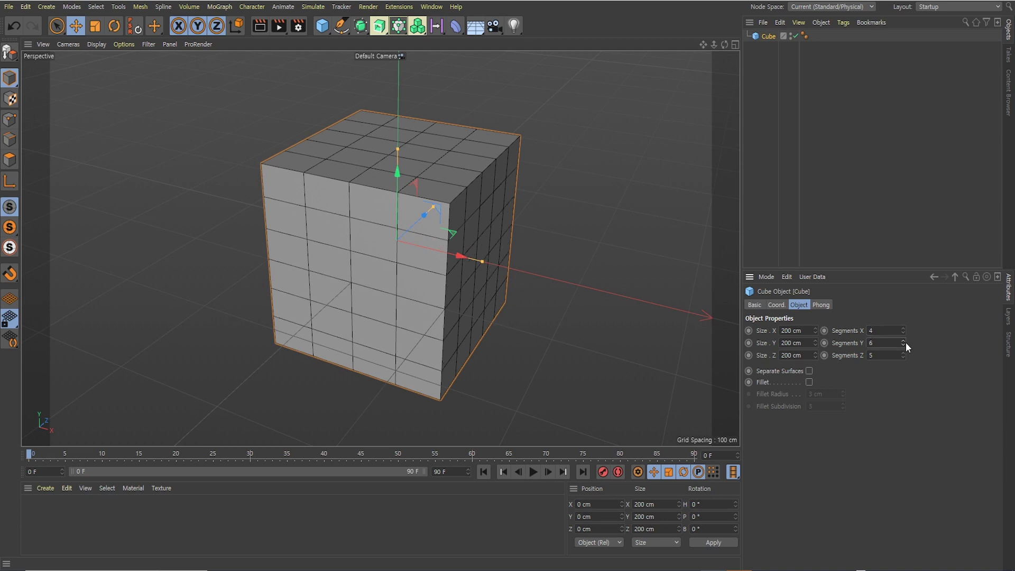
left_click(904, 345)
left_click(902, 346)
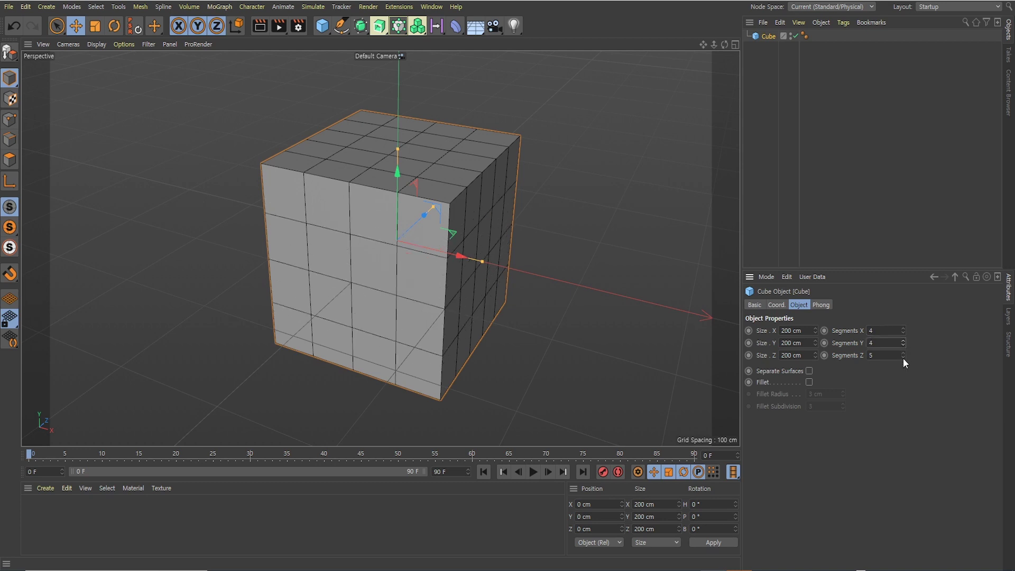
left_click(903, 358)
Convert the cube to an editable polygon object and switch to Polygons mode.
left_click_drag(465, 286, 379, 198, "alt")
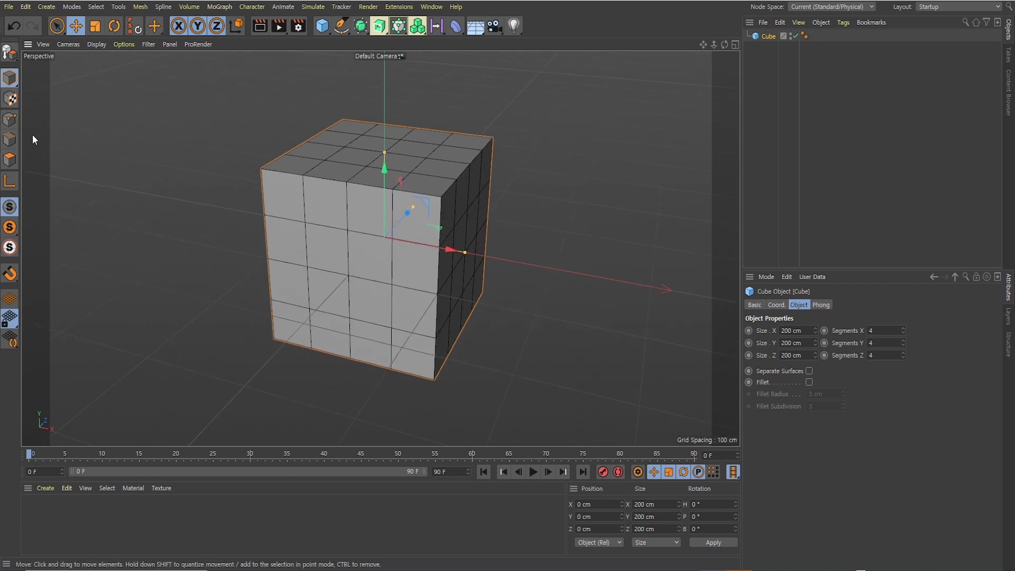
left_click(12, 57)
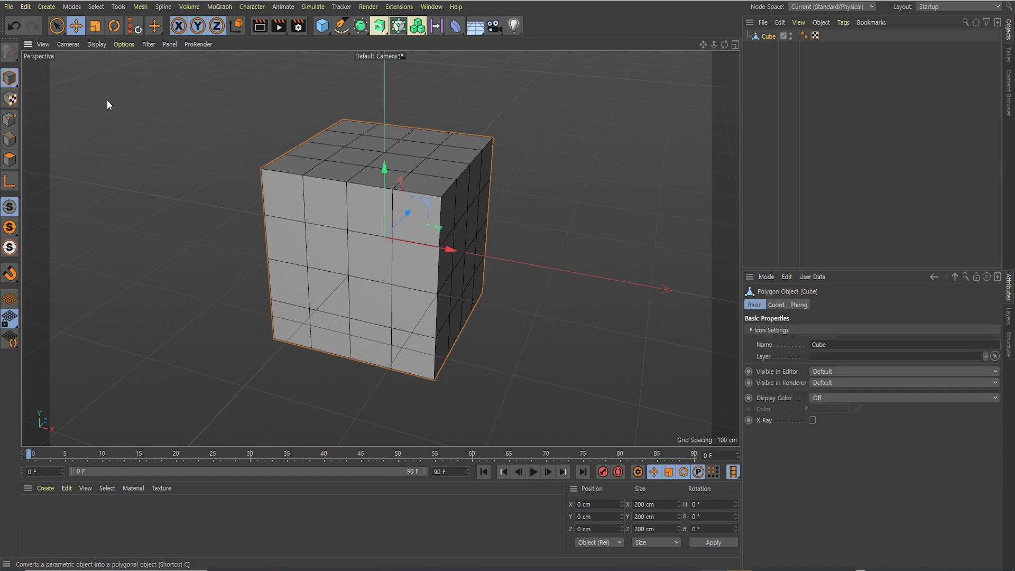
left_click(11, 120)
scroll(311, 208, "down", 2)
left_click_drag(310, 204, 369, 188, "alt")
scroll(353, 193, "up", 2)
left_click(13, 162)
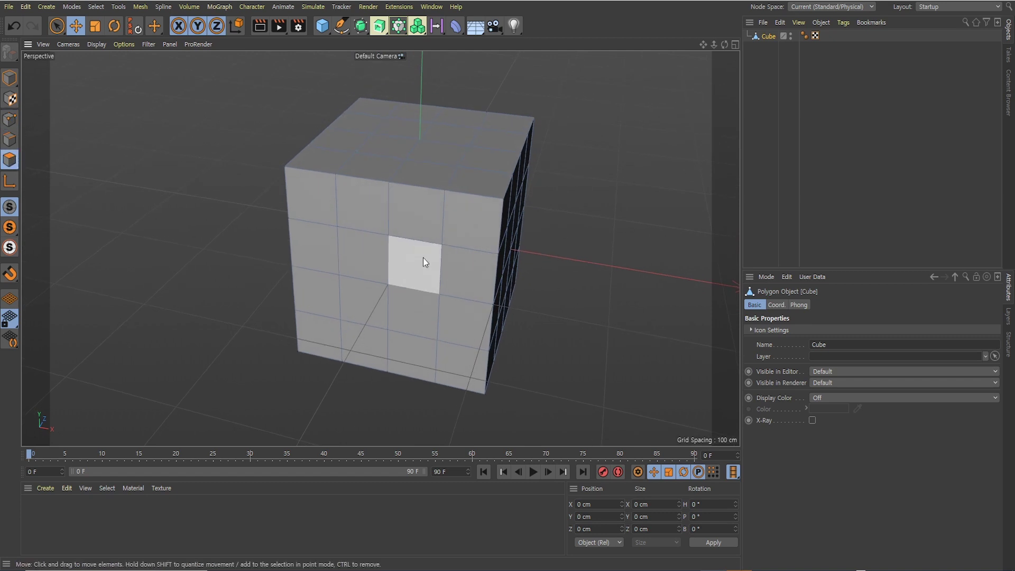
Select the four central polygons on the cube's front face one by one.
left_click_drag(423, 256, 427, 242, "alt")
left_click(373, 259)
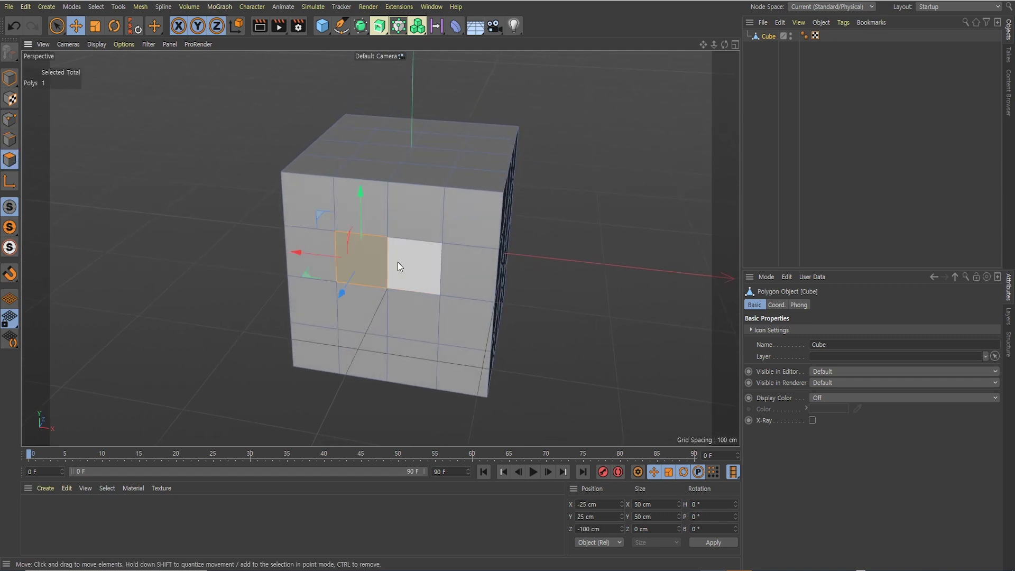
left_click(415, 262, "shift")
left_click(414, 313, "shift")
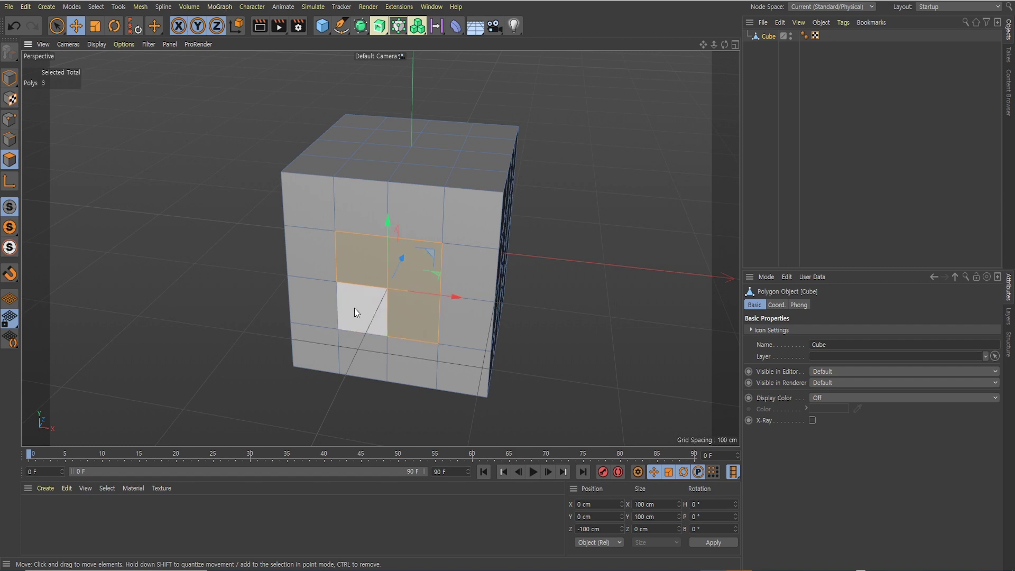
left_click(356, 309, "shift")
left_click_drag(444, 317, 414, 259, "alt")
scroll(413, 254, "up", 2)
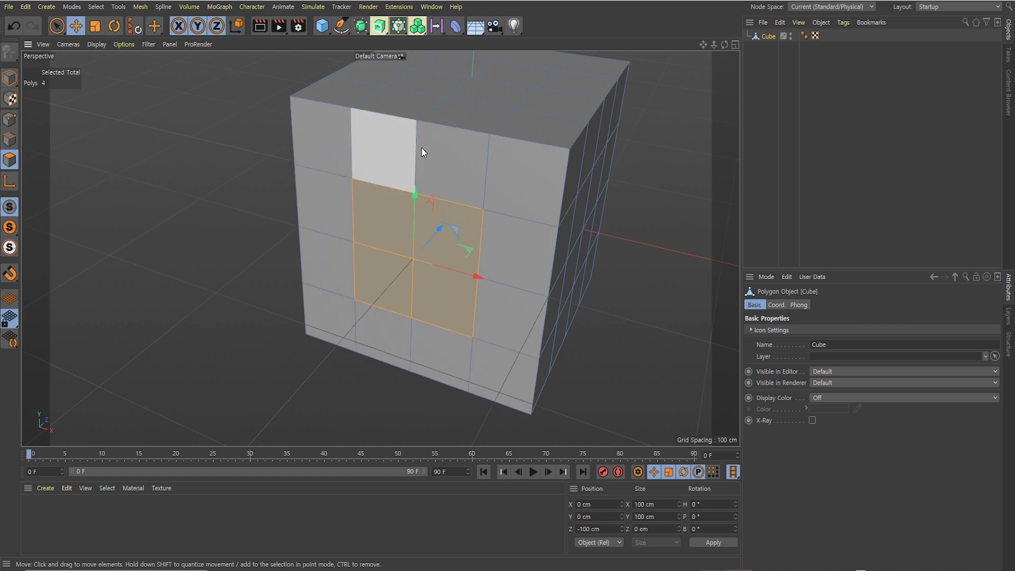
left_click_drag(432, 278, 401, 272, "alt")
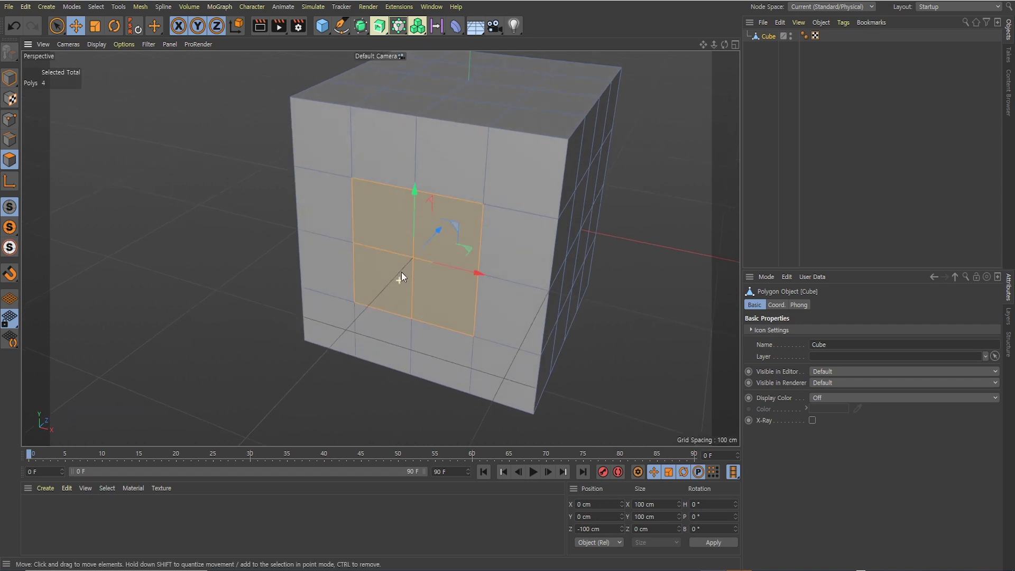
Select the four polygons in the top row of the cube's front face.
left_click(341, 158)
left_click(376, 158, "shift")
left_click(440, 158, "shift")
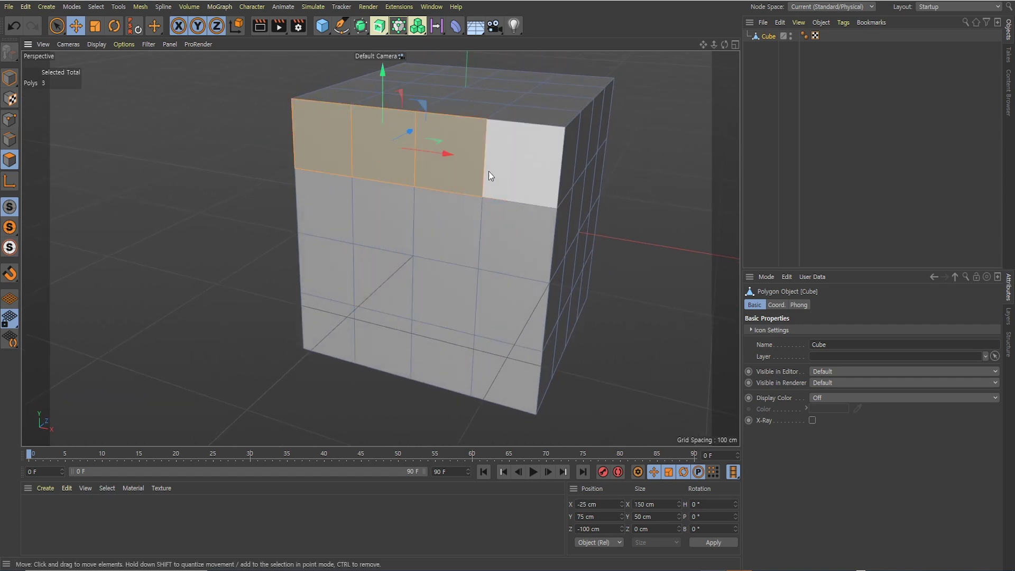
left_click(497, 171, "shift")
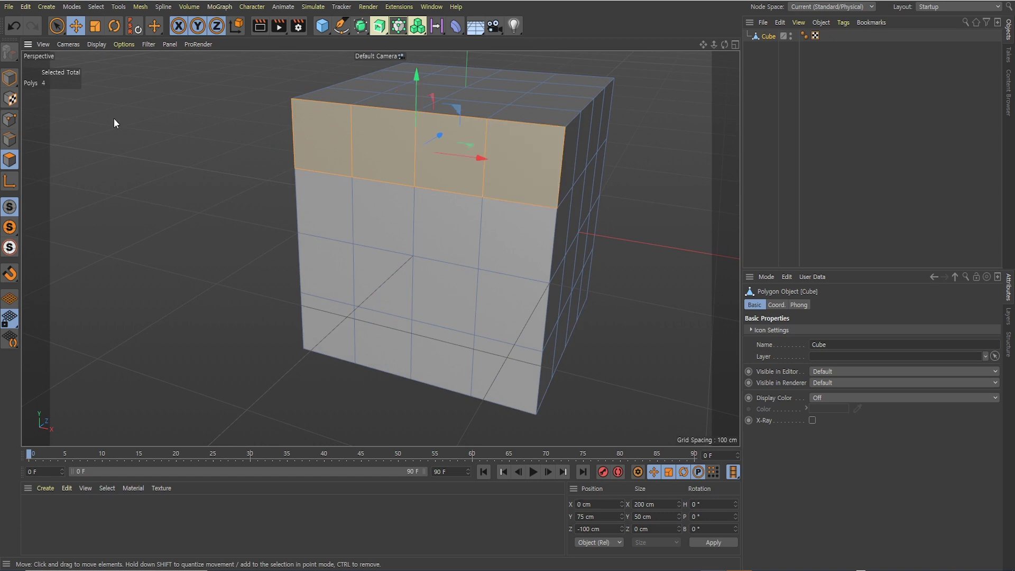
Use Live Selection to paint-select all polygons of the cube's front face.
left_click(57, 27)
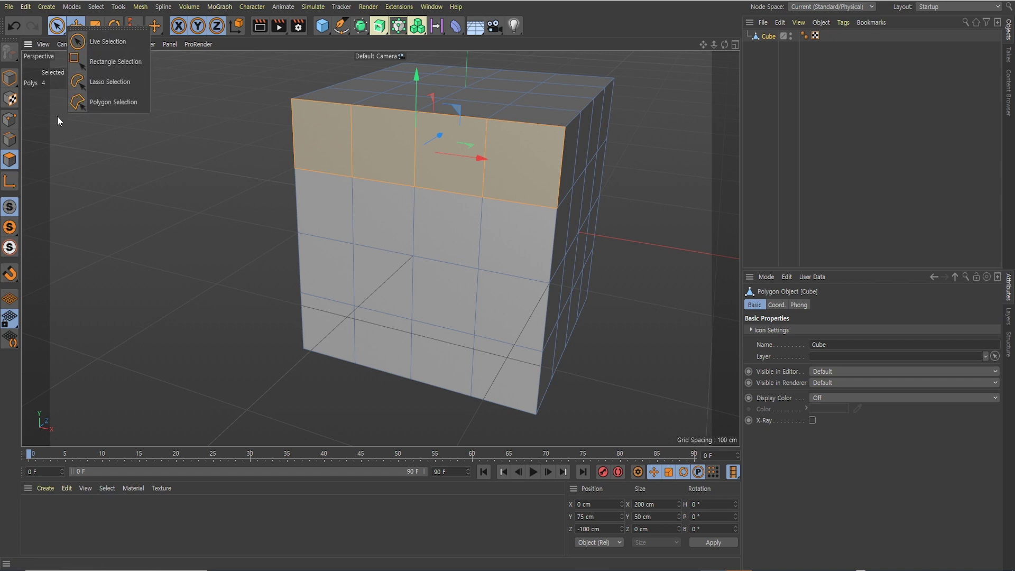
left_click(64, 35)
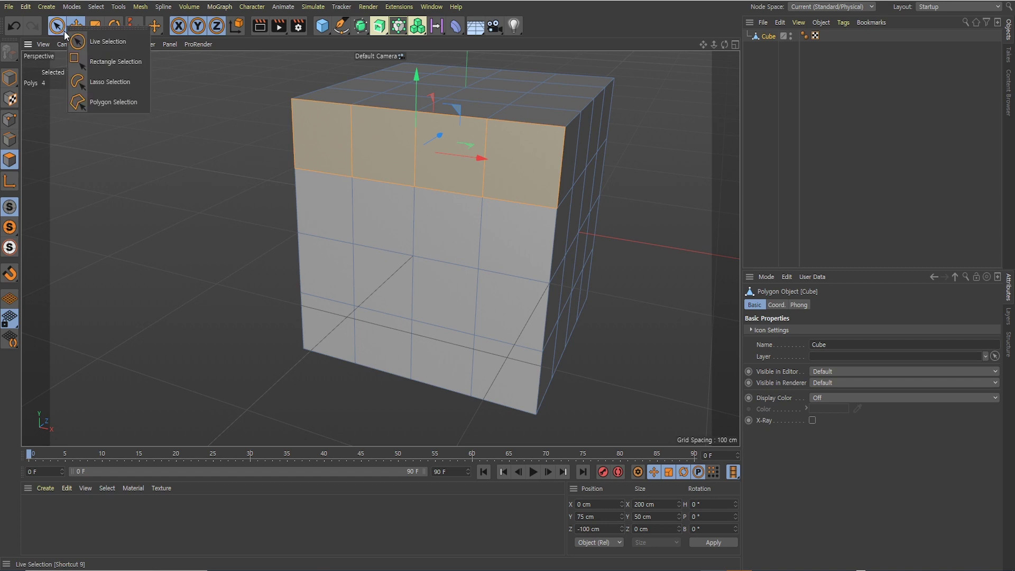
left_click(100, 42)
mouse_move(328, 146)
left_mouse_down()
mouse_move(462, 176)
mouse_move(336, 259)
mouse_move(503, 288)
mouse_move(442, 343)
left_mouse_up()
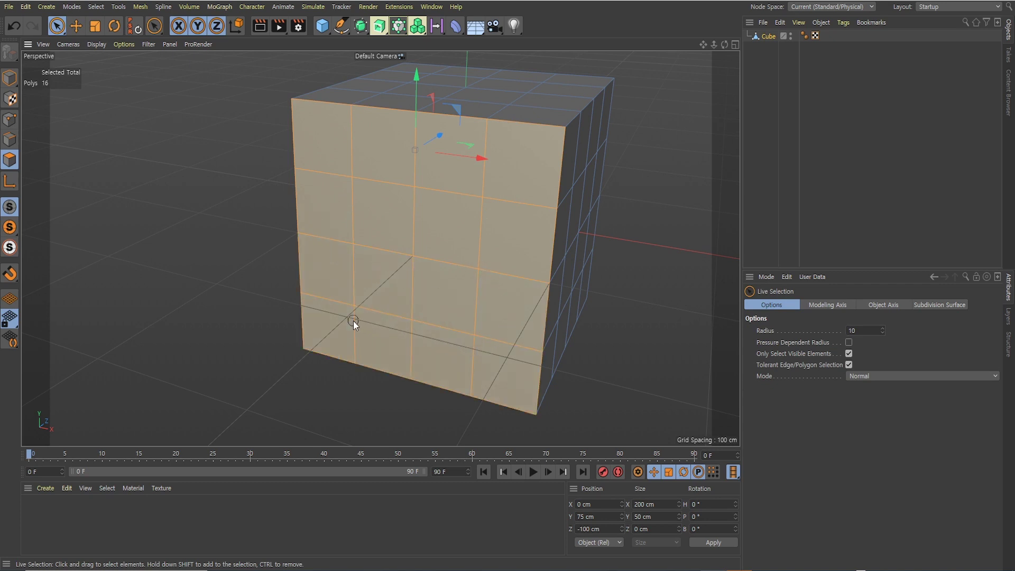
left_click_drag(353, 321, 348, 320)
Add all polygons of the adjacent side face to the selection and deselect them again.
scroll(385, 265, "down", 3)
mouse_move(452, 213)
left_mouse_down("alt")
mouse_move(346, 228)
mouse_move(532, 211)
mouse_move(449, 253)
mouse_move(469, 299)
left_mouse_up("alt")
left_click_drag(525, 317, 417, 347, "shift")
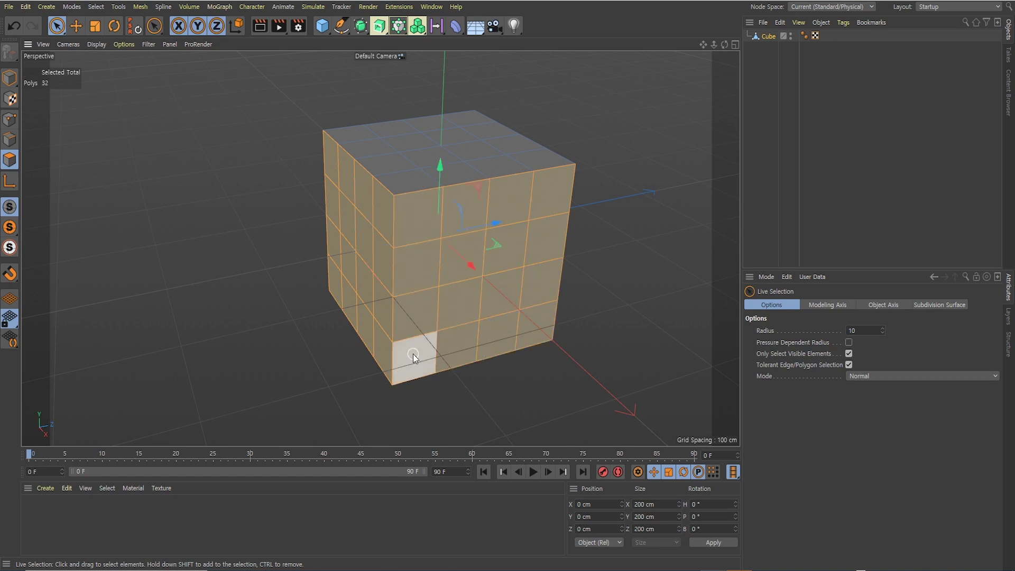
left_click_drag(538, 217, 428, 204, "ctrl")
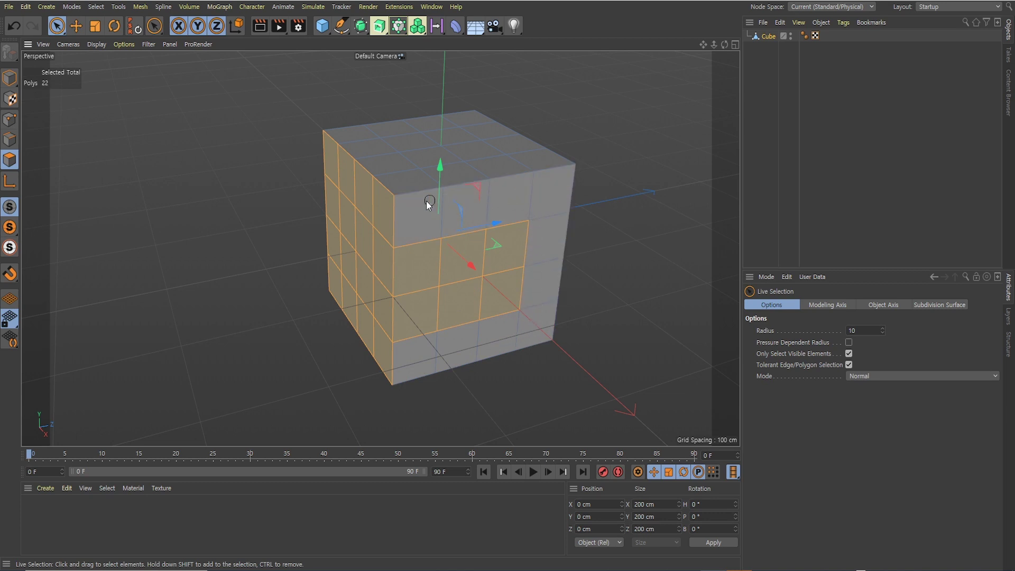
left_click_drag(427, 298, 460, 268, "ctrl")
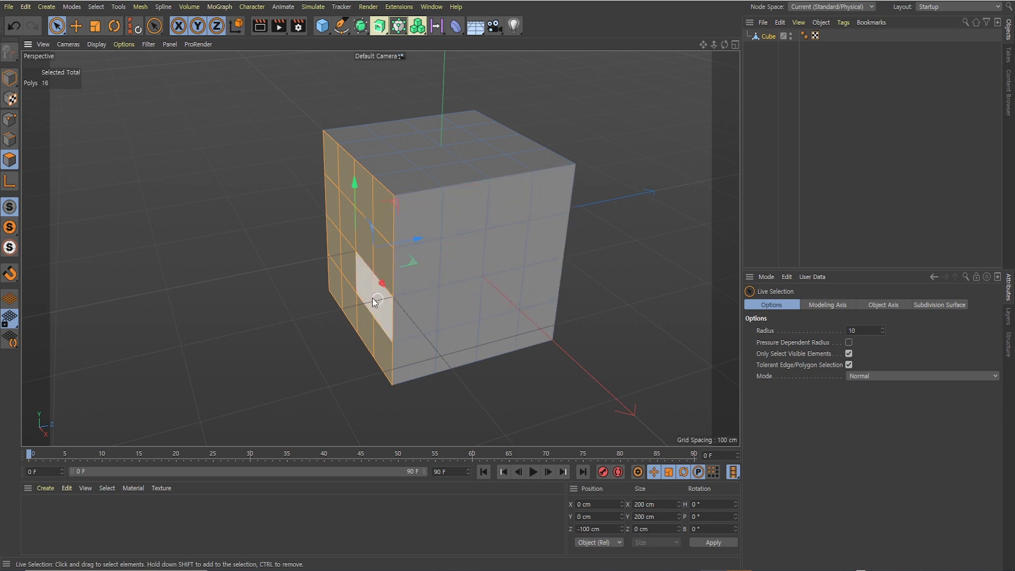
Reselect the four central polygons of the cube's front face and activate the Extrude tool for them.
mouse_move(372, 297)
left_mouse_down("alt")
mouse_move(479, 268)
mouse_move(411, 244)
mouse_move(402, 231)
mouse_move(417, 223)
mouse_move(384, 255)
left_mouse_up("alt")
mouse_move(413, 299)
left_mouse_down("alt")
mouse_move(398, 281)
mouse_move(419, 266)
left_mouse_up("alt")
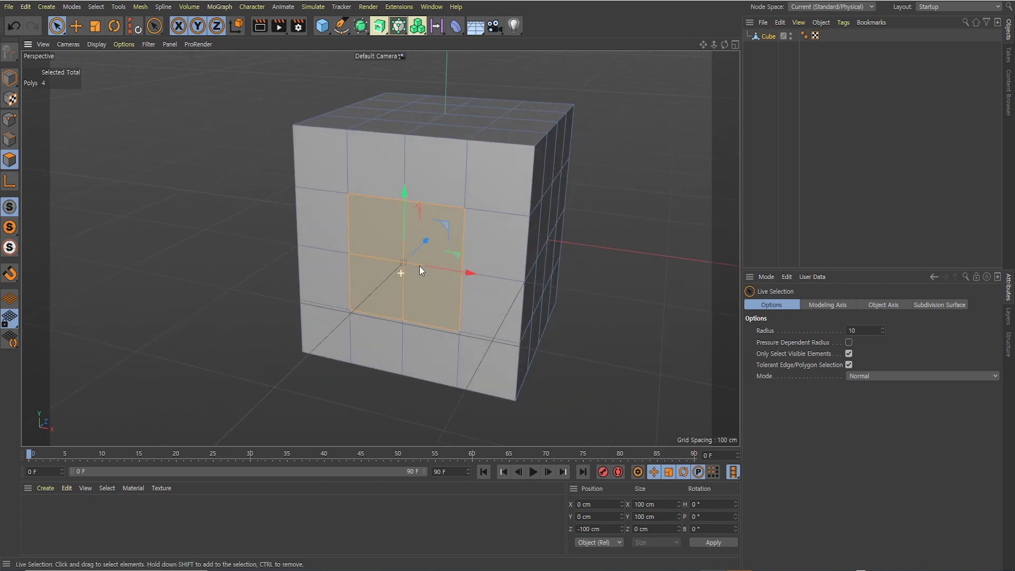
scroll(400, 269, "up", 3)
right_click(370, 214)
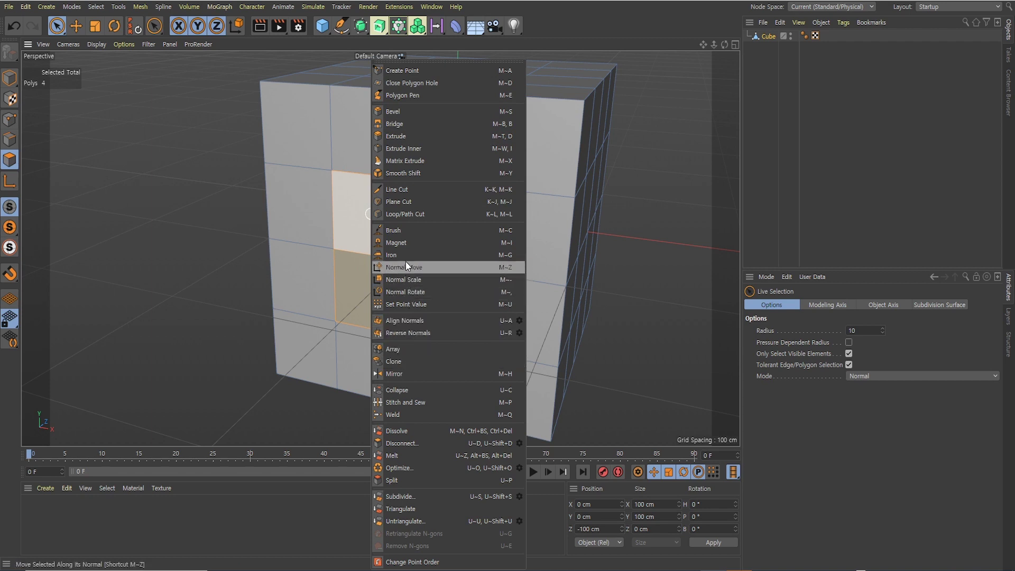
left_click(401, 138)
left_click_drag(439, 229, 420, 244, "alt")
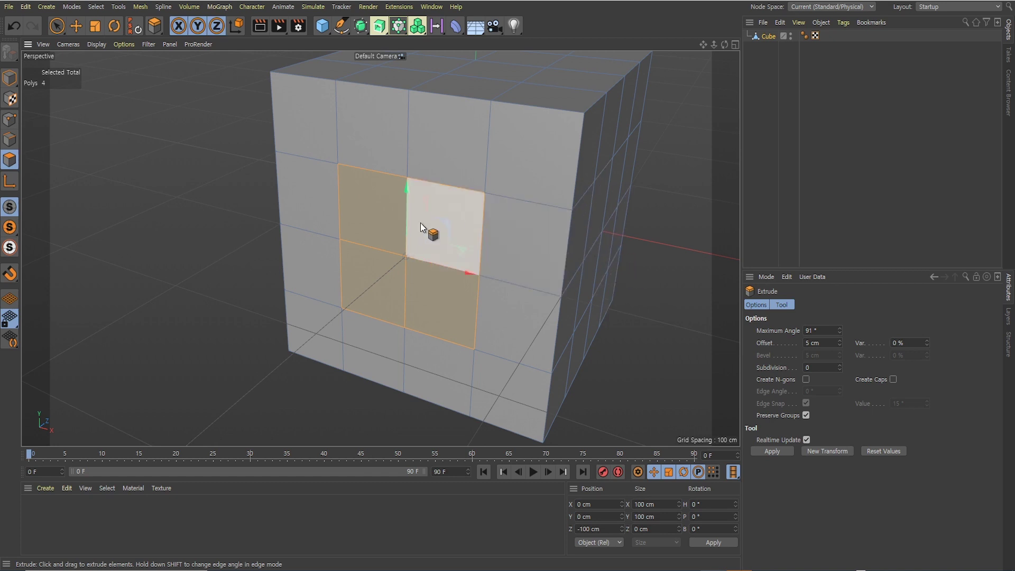
left_click_drag(415, 240, 415, 249, "alt")
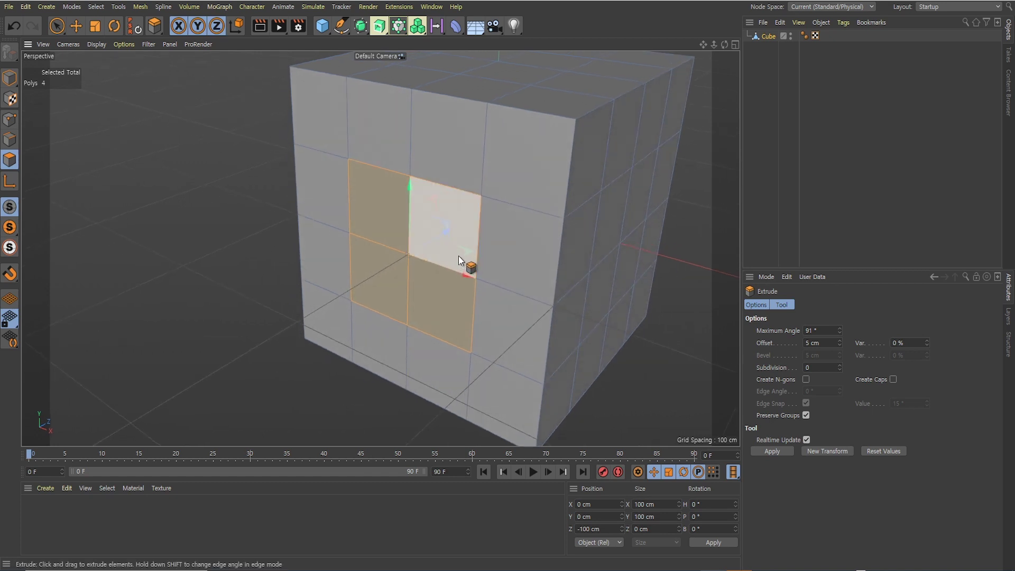
Try extruding the four central polygons about 24.9 cm and moving them along the Y axis, undoing each change.
left_click_drag(503, 263, 532, 293)
key("ctrl+z")
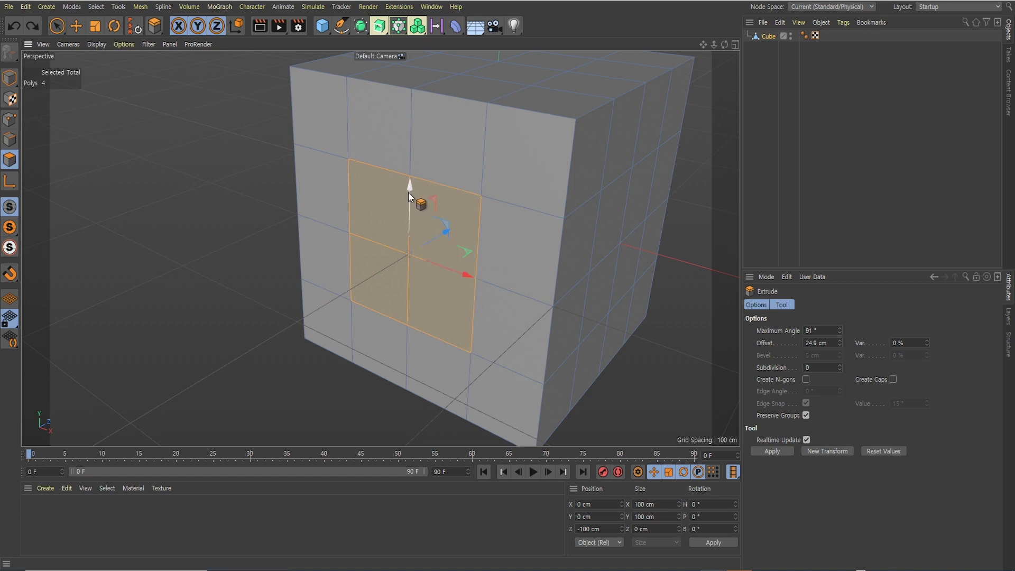
left_click_drag(408, 193, 432, 172)
key("ctrl+z")
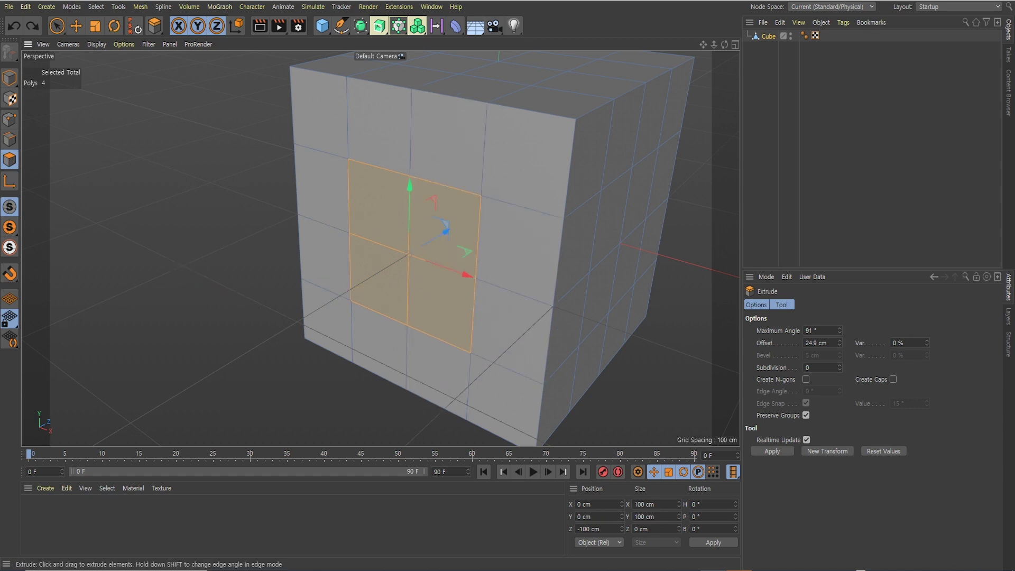
Extrude the four central polygons outward about 58.1 cm, and inset the resulting face about 16.9 cm with Extrude Inner.
left_click_drag(465, 212, 405, 221)
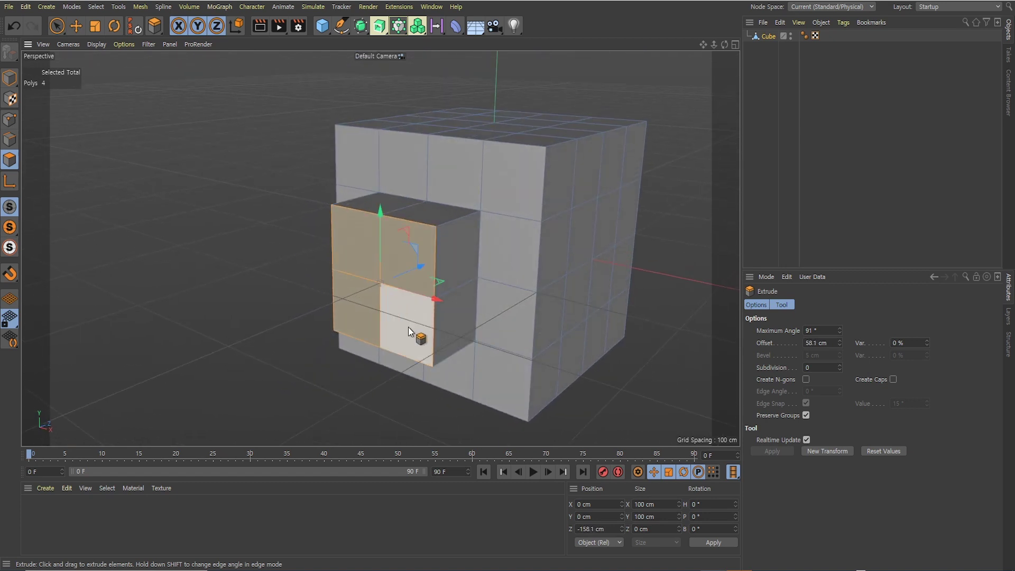
left_click_drag(408, 327, 414, 217, "alt")
right_click(417, 207)
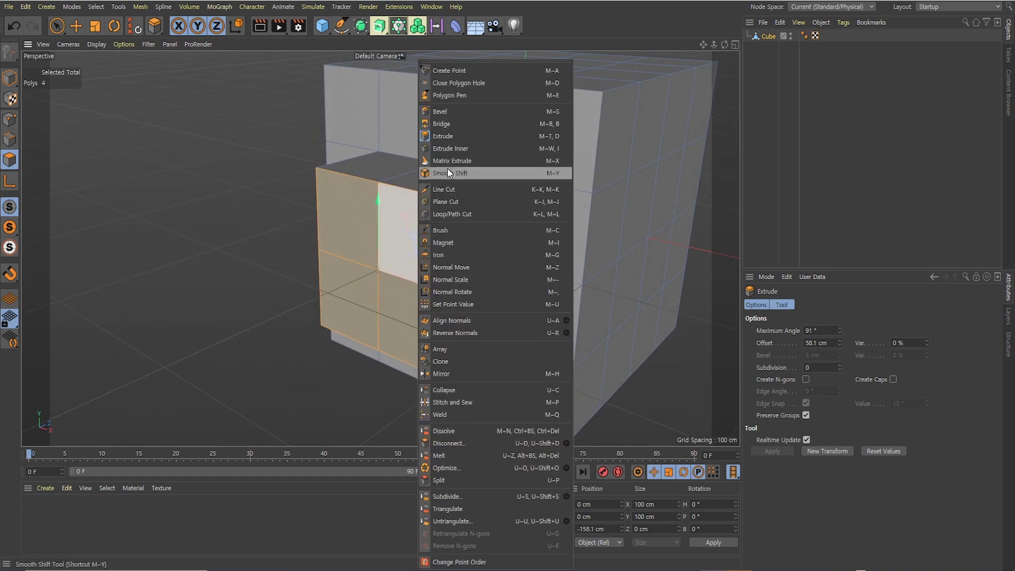
left_click(452, 148)
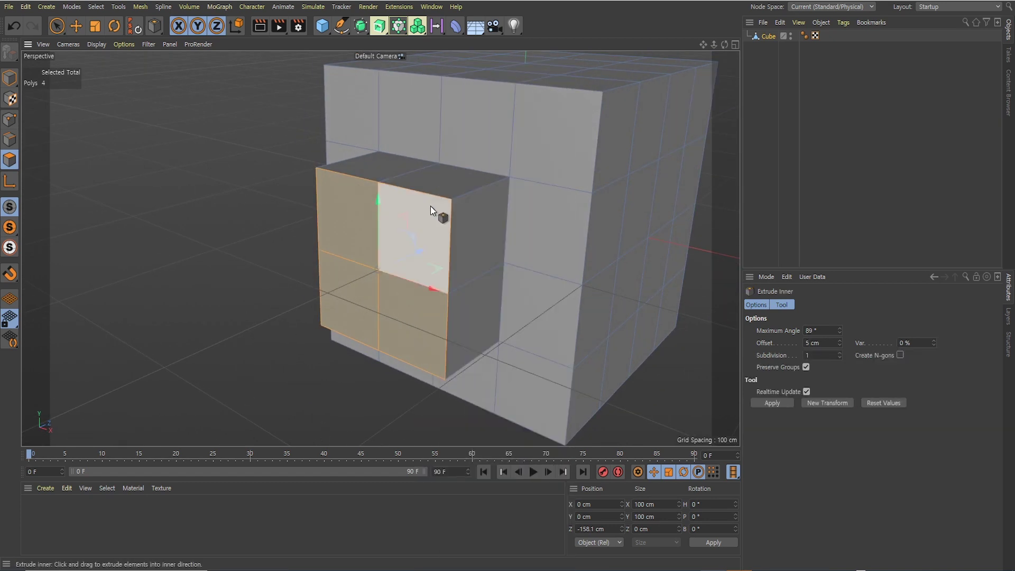
left_click_drag(431, 206, 479, 207)
left_click_drag(392, 206, 417, 236, "alt")
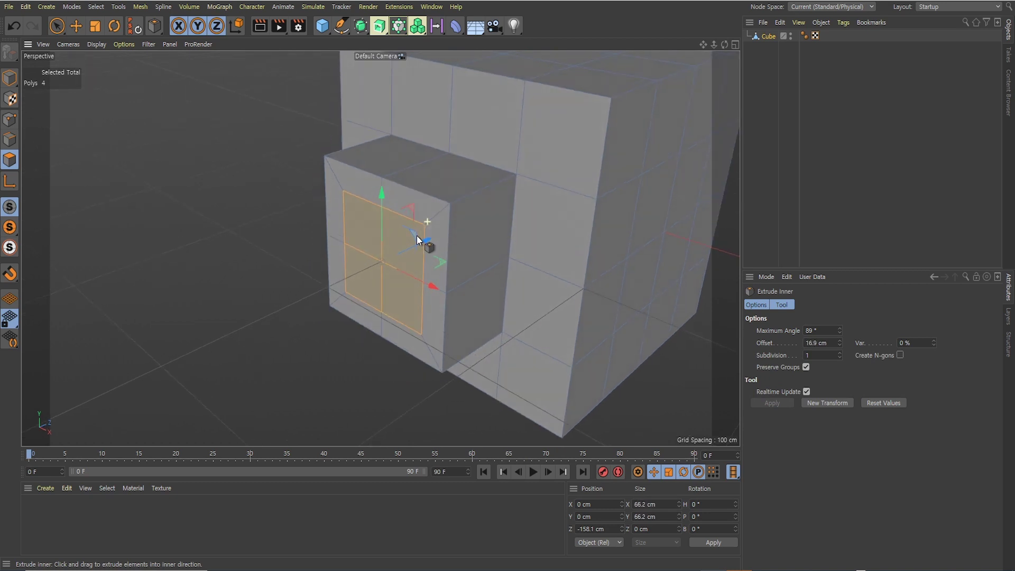
Extrude the inset polygons outward by about 34.7 cm.
right_click(357, 223)
left_click(378, 136)
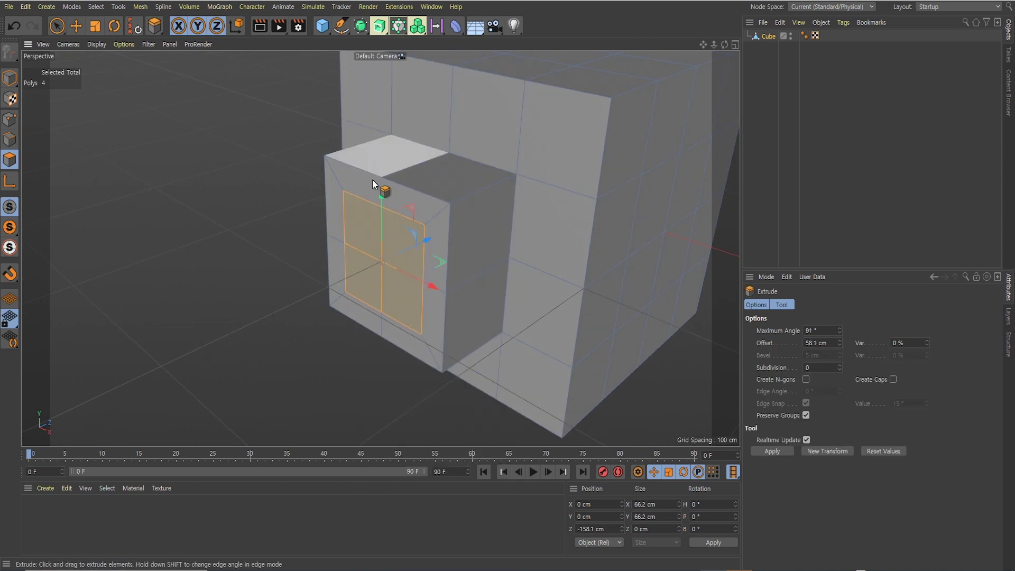
left_click_drag(372, 179, 441, 183)
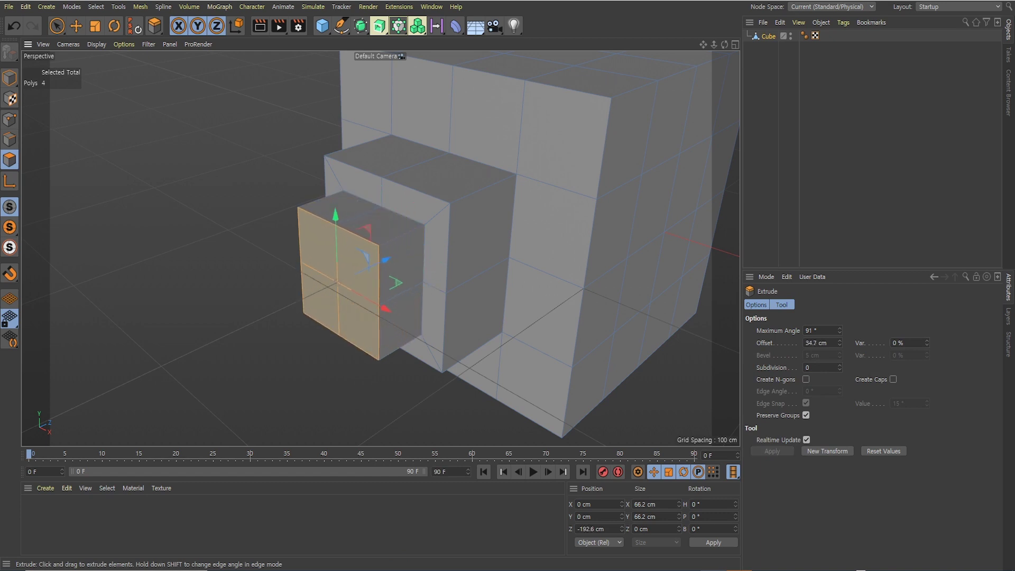
left_click_drag(426, 253, 399, 254, "alt")
scroll(399, 245, "up", 5)
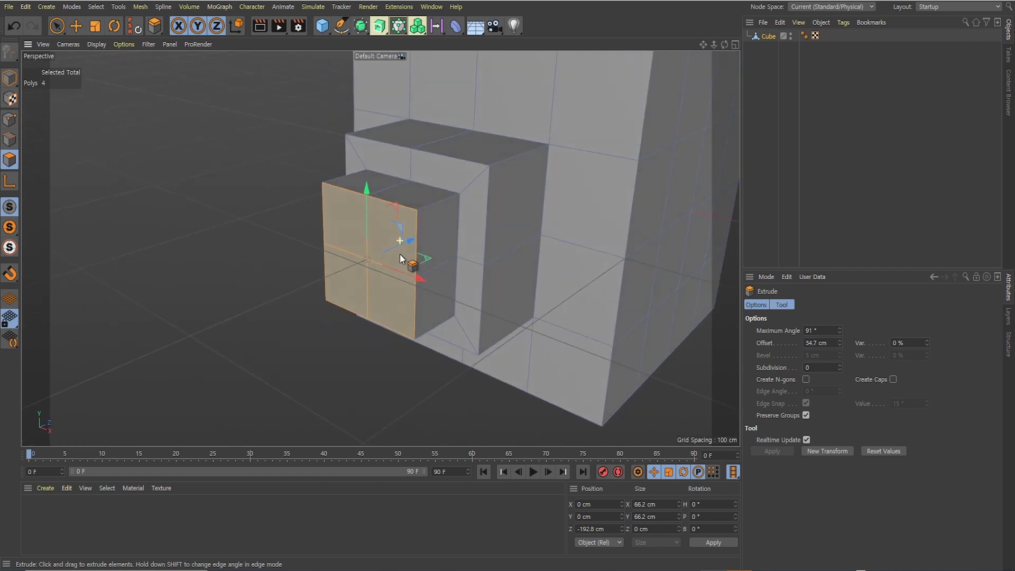
Inset the foremost polygons to about 49 cm square with Extrude Inner and extrude them outward about 43 cm.
right_click(344, 212)
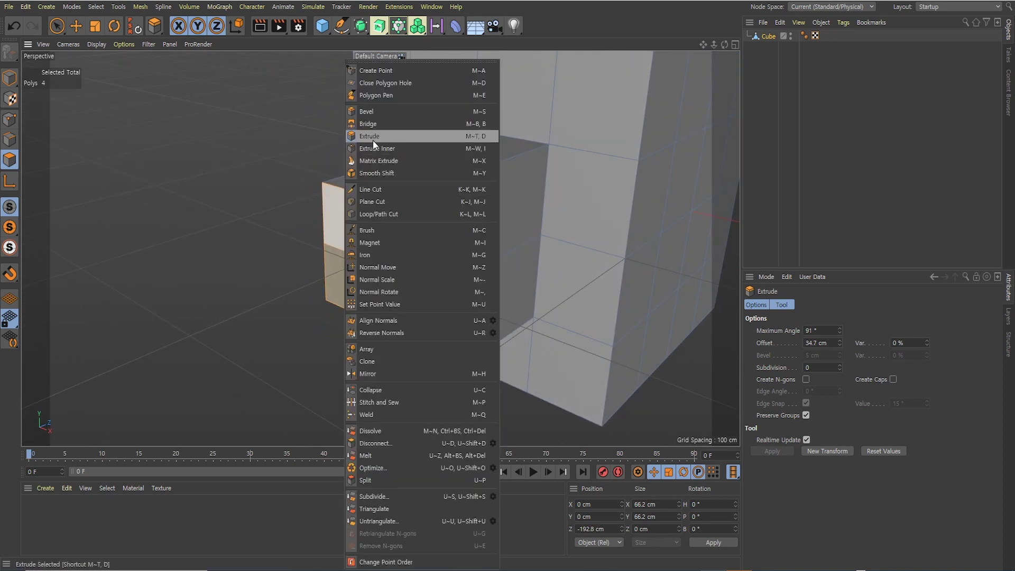
left_click(373, 138)
left_click_drag(350, 225, 381, 211)
right_click(331, 212)
left_click(363, 148)
right_click(346, 217)
left_click(374, 136)
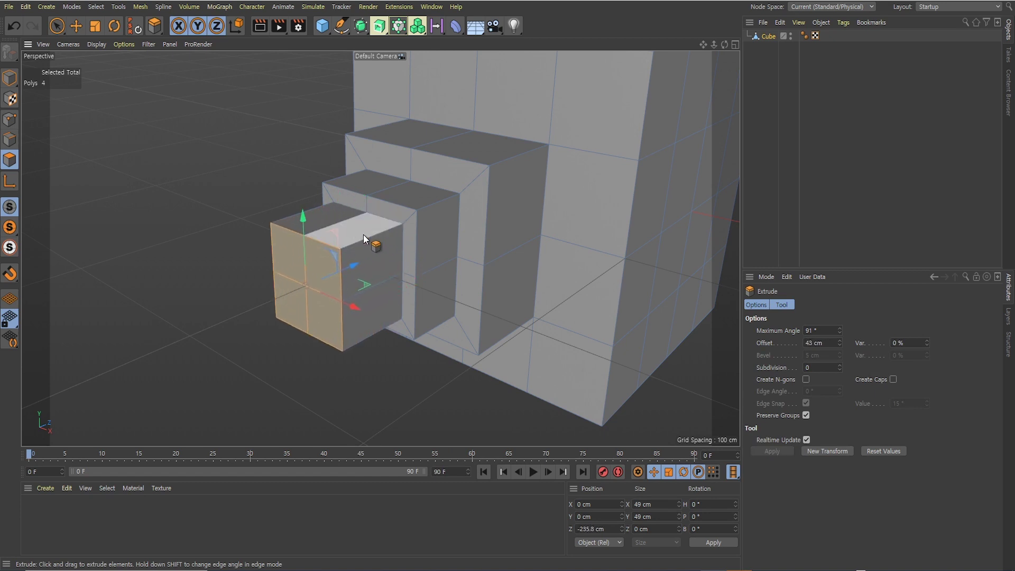
scroll(471, 277, "down", 5)
left_click_drag(472, 278, 400, 227, "alt")
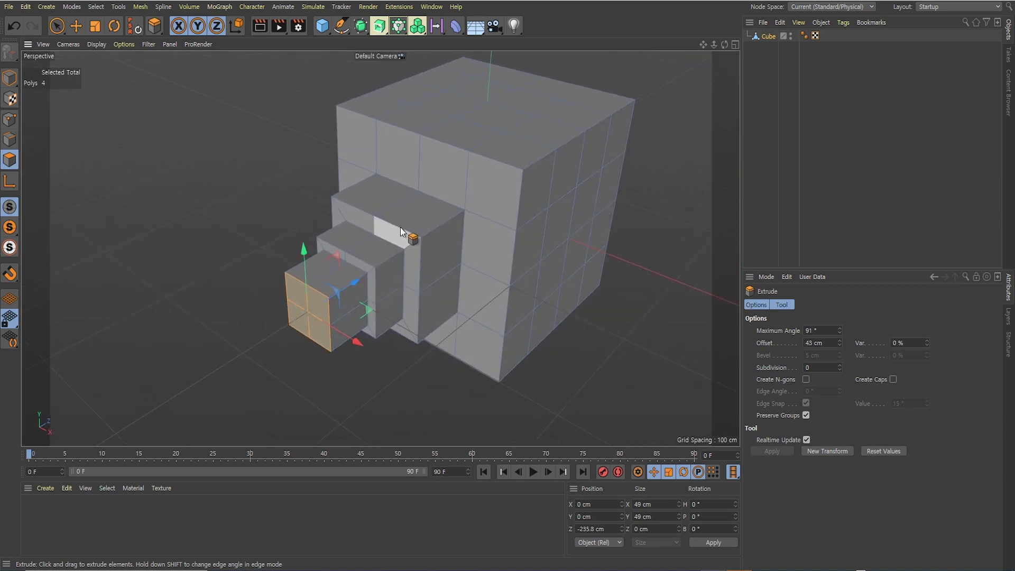
Switch to Points mode with the Move tool and select four points along the cube's top front edge.
left_click(77, 23)
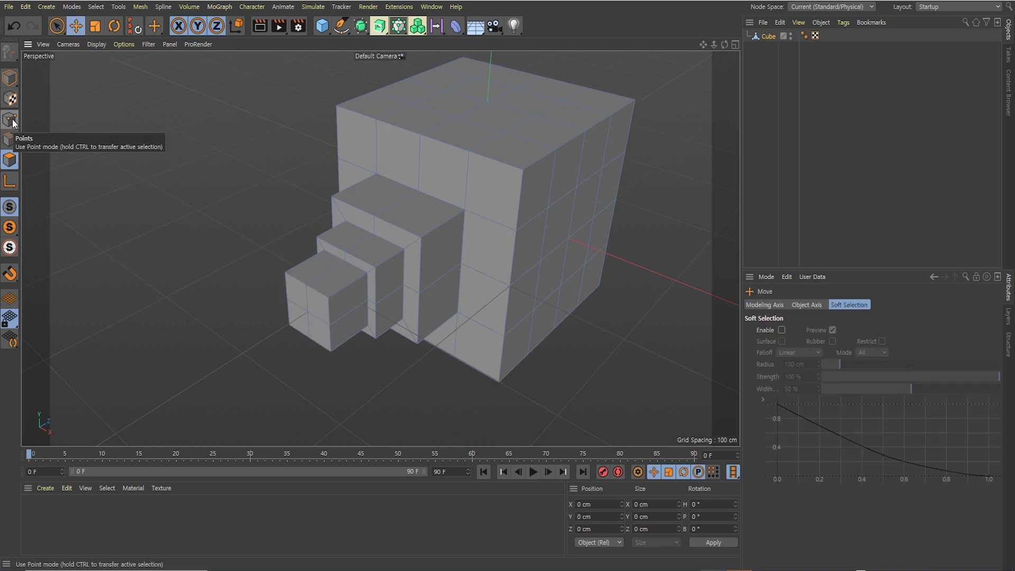
left_click(10, 121)
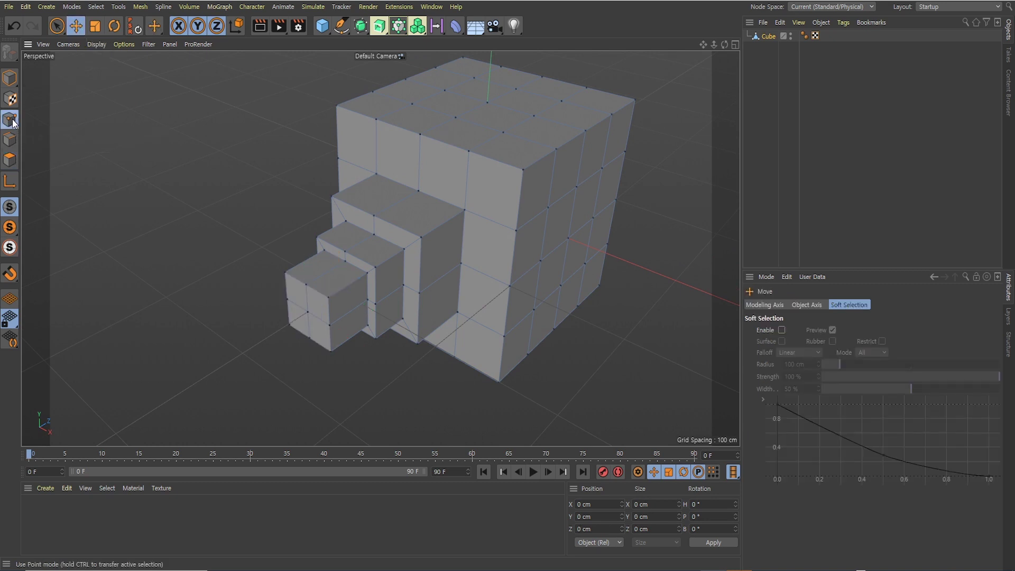
left_click(468, 151)
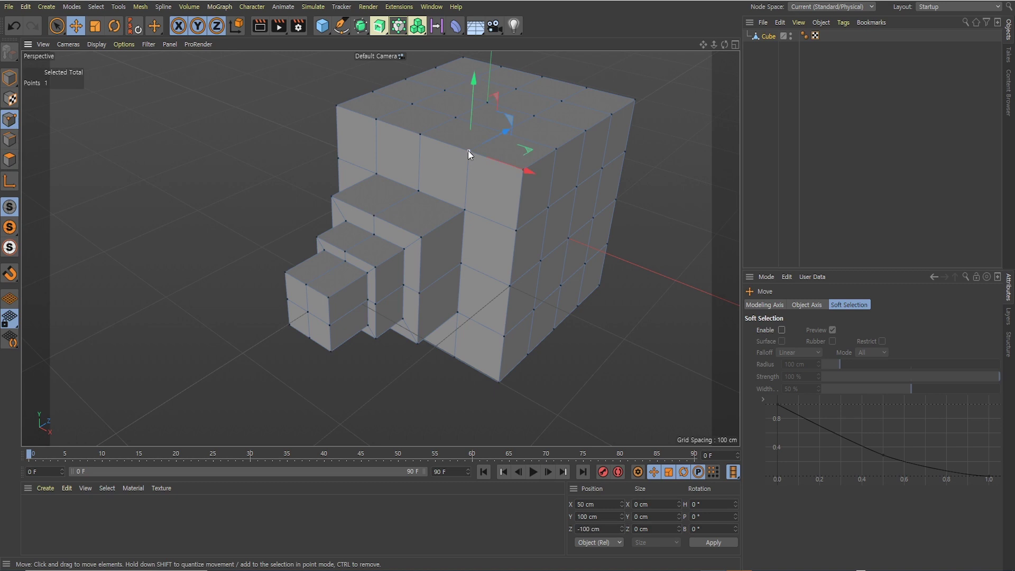
left_click(419, 134, "shift")
left_click(376, 119, "shift")
left_click(336, 106, "shift")
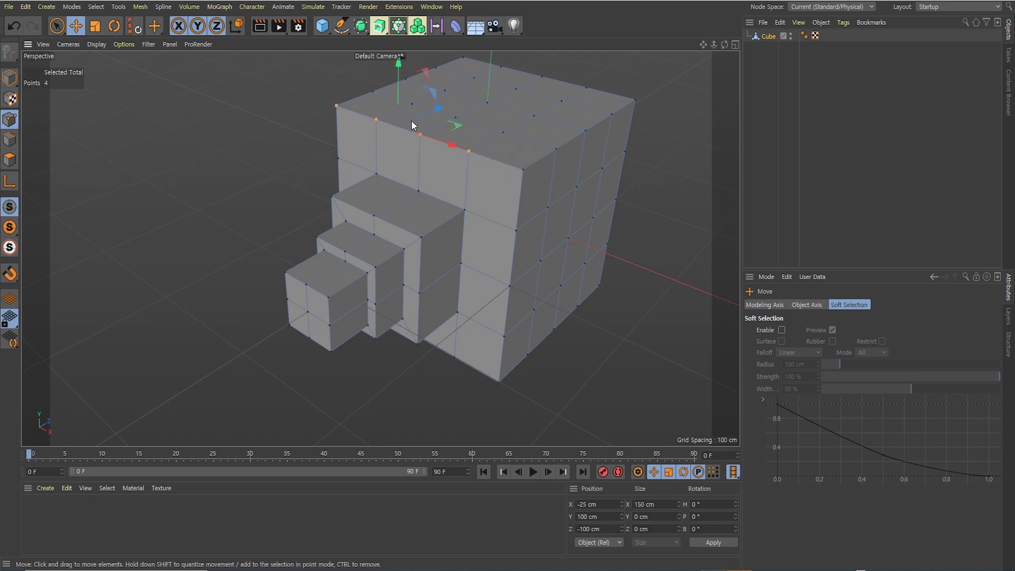
Use Live Selection to select the ten points in the top face's two front rows and raise them to about Y 141 cm.
scroll(412, 121, "up", 2)
scroll(391, 207, "up", 2)
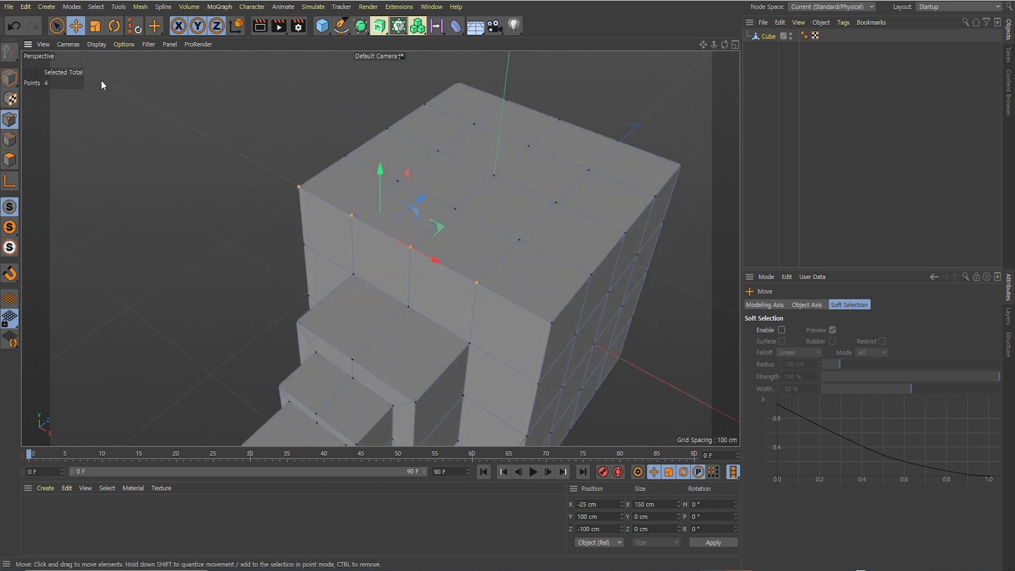
left_click(58, 26)
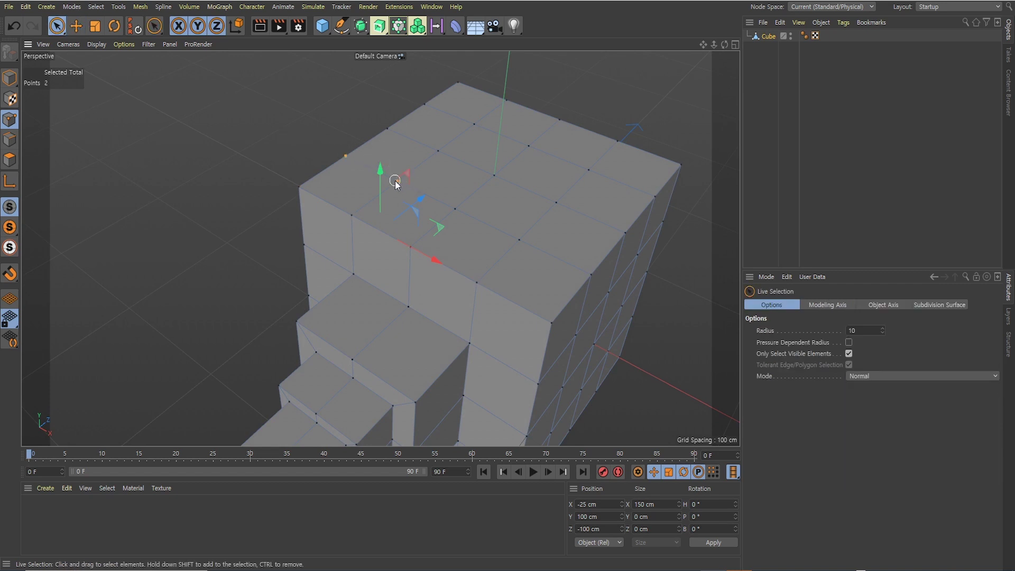
left_click(455, 208, "shift")
left_click_drag(302, 185, 446, 122, "alt")
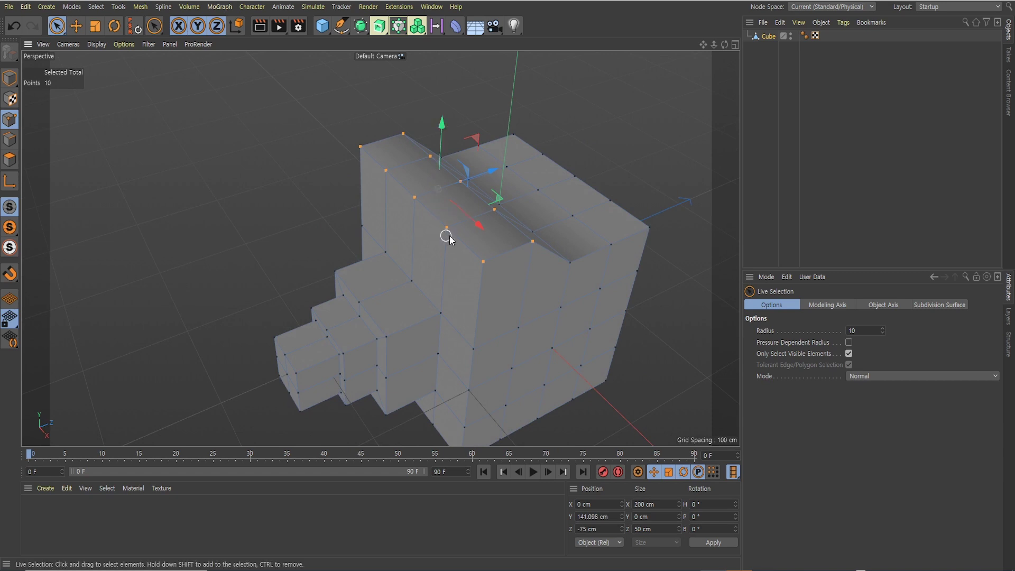
mouse_move(446, 236)
left_mouse_down("alt")
mouse_move(357, 220)
mouse_move(427, 210)
mouse_move(465, 222)
mouse_move(393, 214)
mouse_move(515, 202)
mouse_move(439, 226)
left_mouse_up("alt")
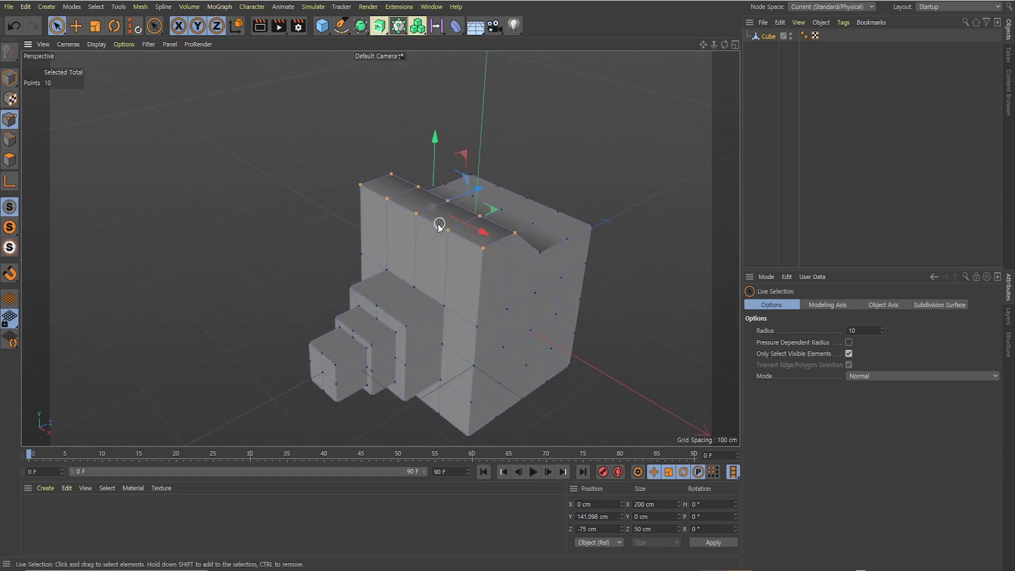
scroll(439, 226, "up", 2)
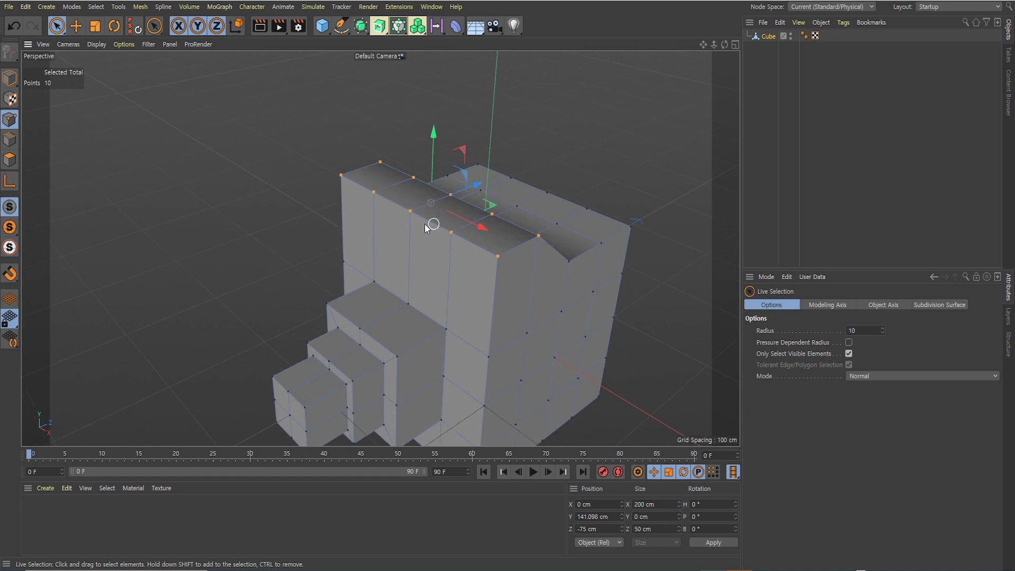
Switch to Edges mode with the Move tool and select the whole top front edge row at once.
left_click(10, 140)
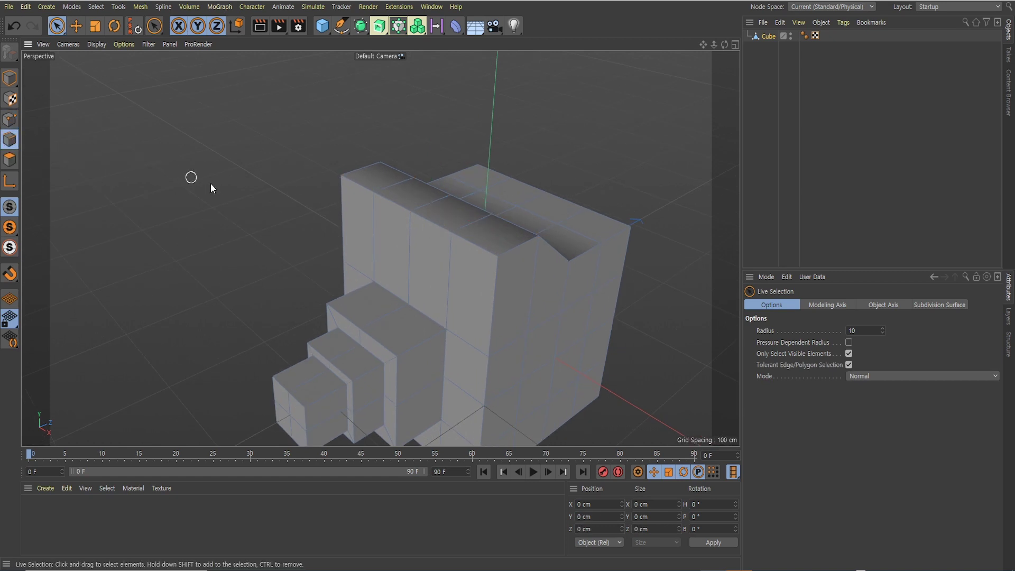
left_click(76, 26)
double_click(423, 218)
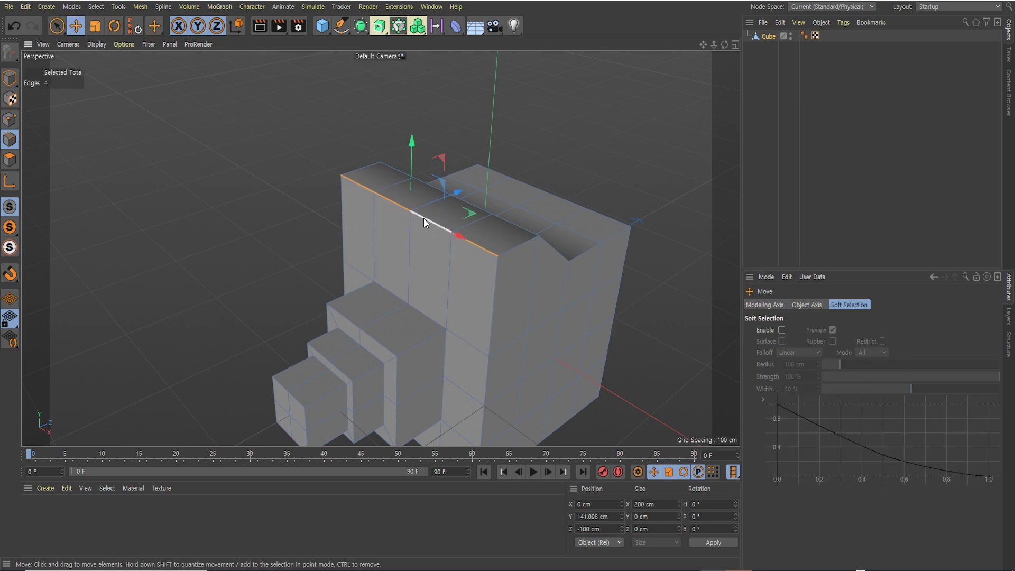
Select the four edges of the raised block's top front border one by one.
left_click_drag(424, 217, 358, 198, "alt")
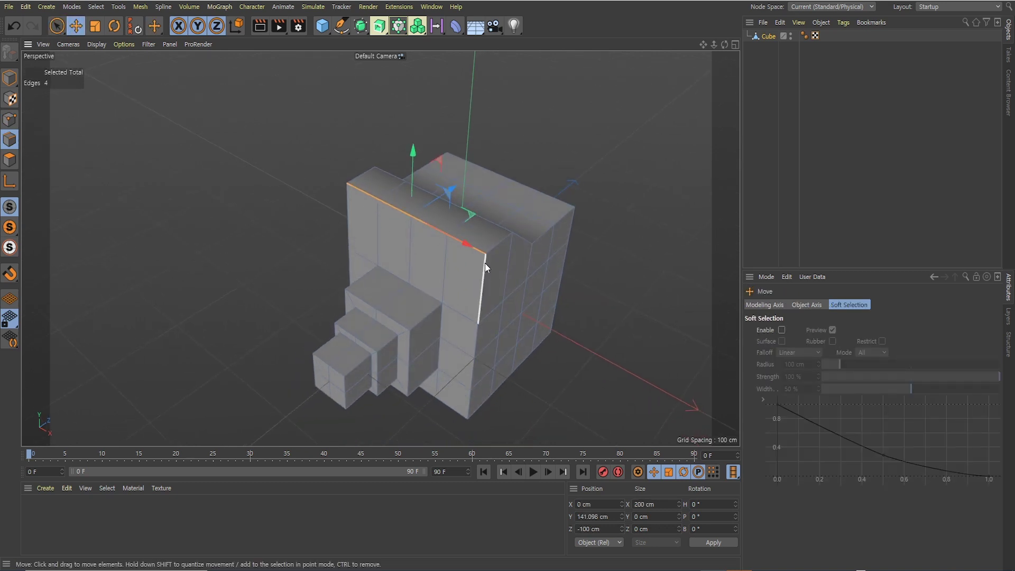
scroll(466, 249, "up", 3)
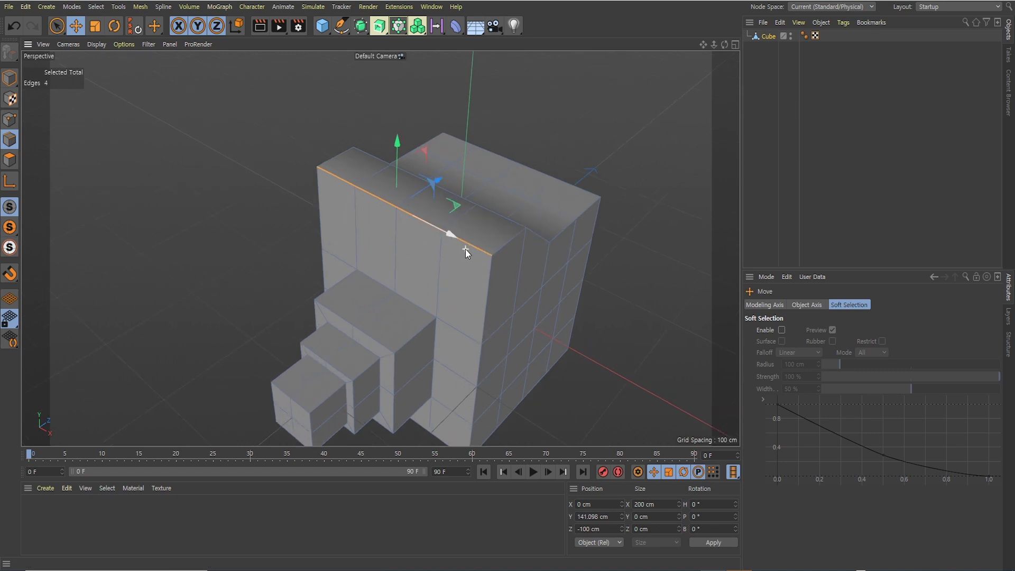
left_click(330, 179)
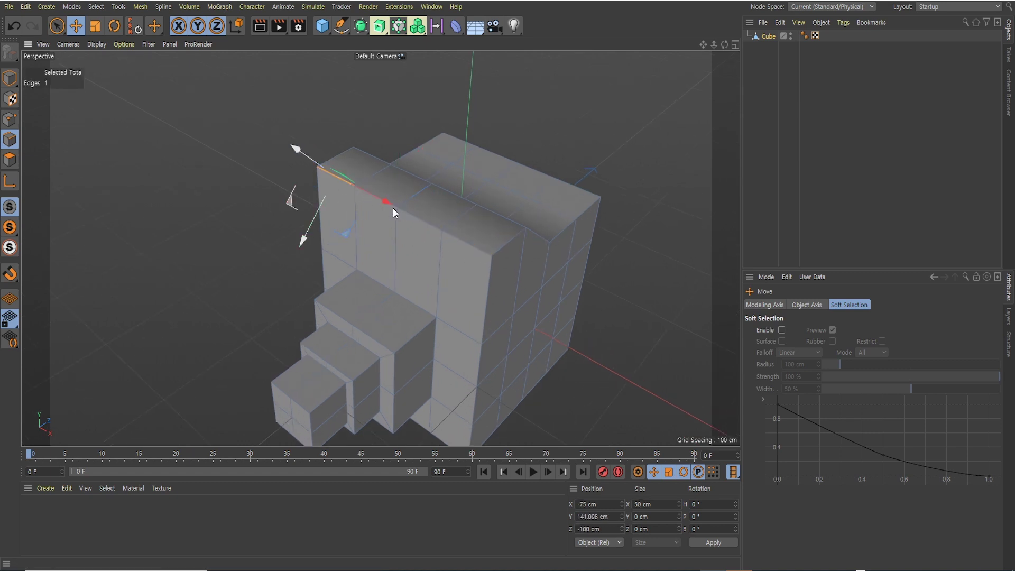
left_click(452, 236, "shift")
left_click(408, 214, "shift")
left_click(374, 196, "shift")
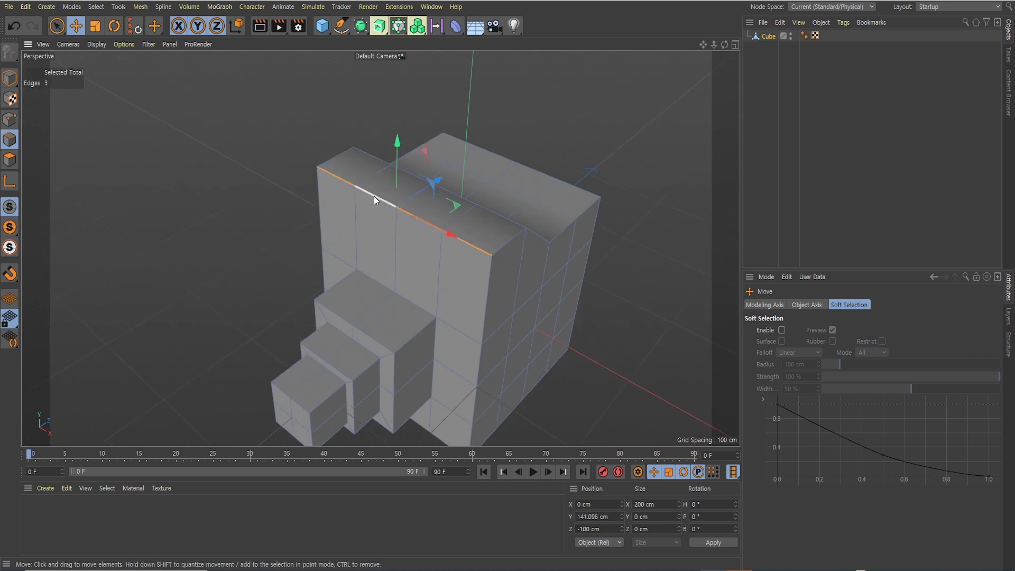
Bevel the four selected top front edges in Chamfer mode with an offset of about 11.9 cm.
left_click_drag(373, 196, 413, 268, "alt")
scroll(415, 236, "up", 3)
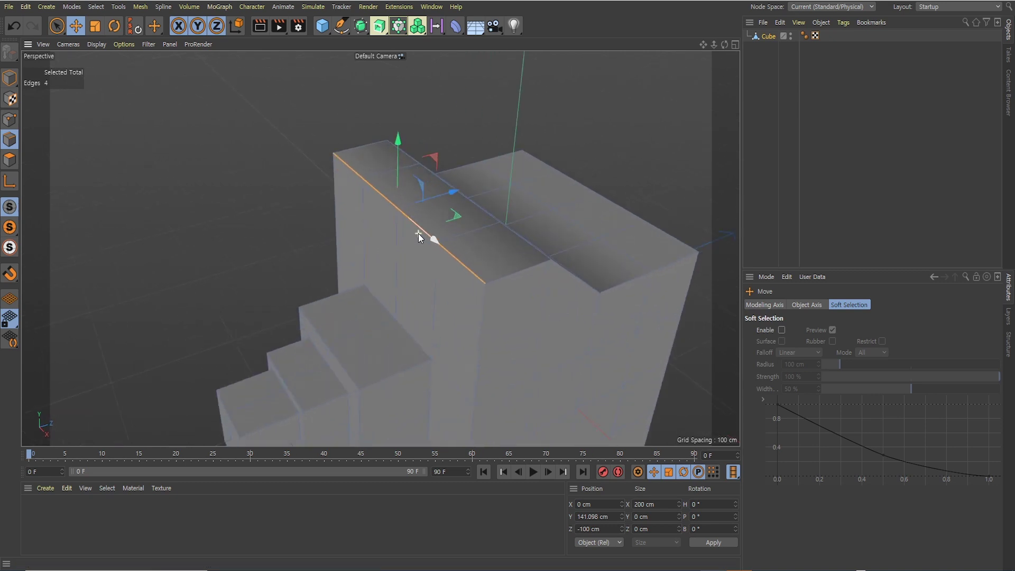
right_click(468, 254)
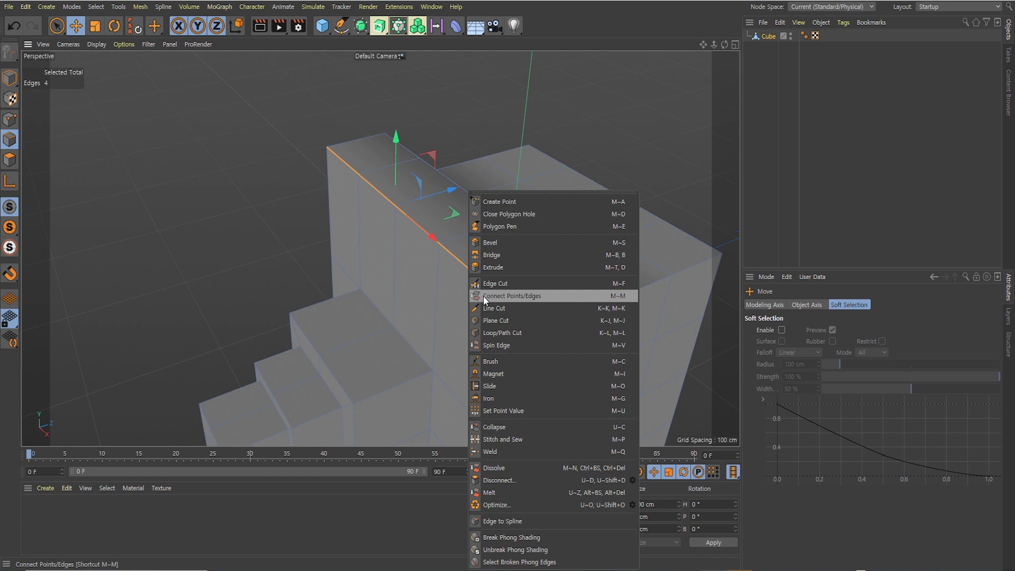
left_click(490, 242)
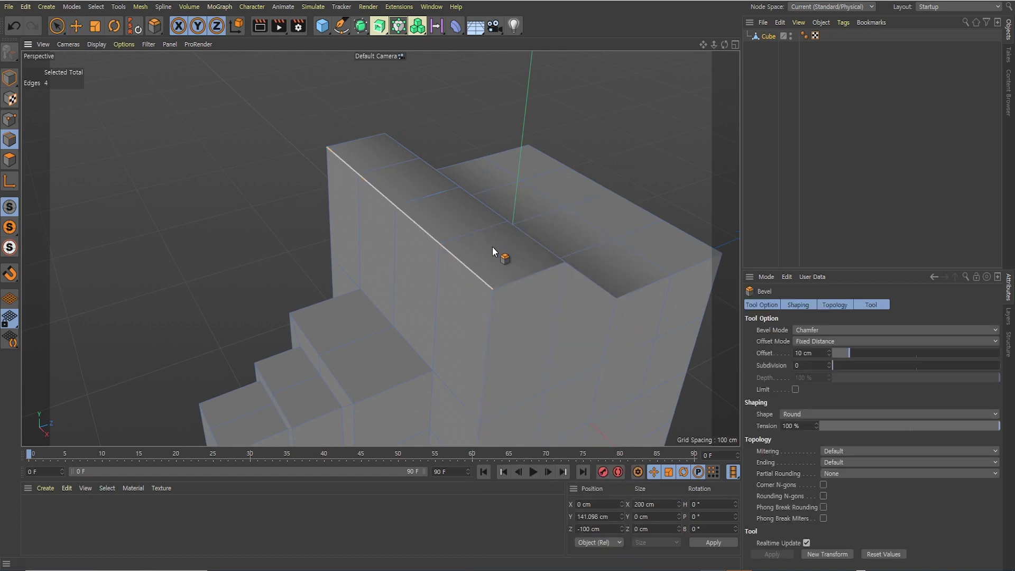
left_click_drag(402, 296, 447, 299)
left_click_drag(447, 299, 412, 258, "alt")
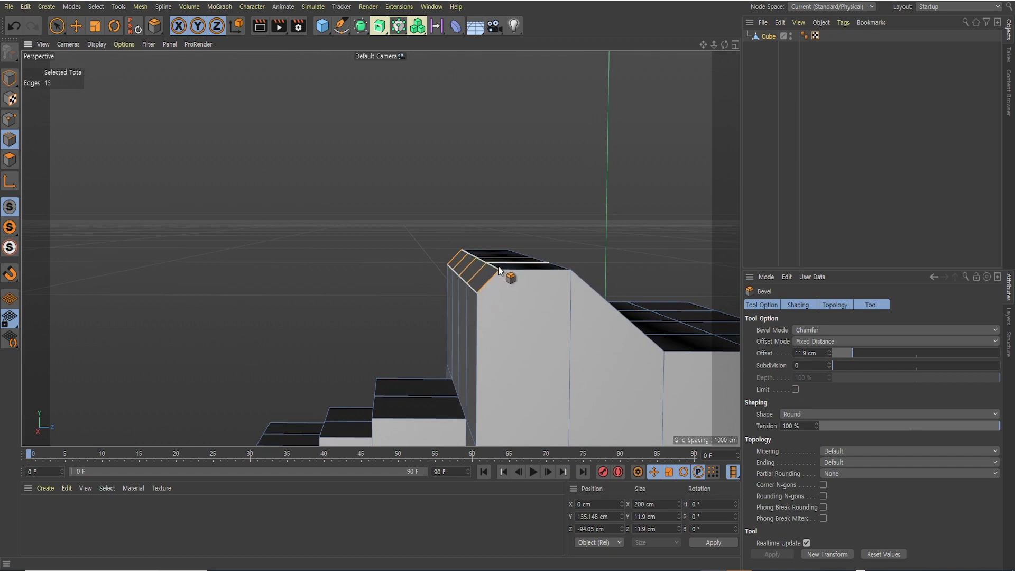
Try the bevel's Subdivision up to 9 on the chamfered top front edges and return it to 0.
left_click_drag(480, 288, 412, 271, "alt")
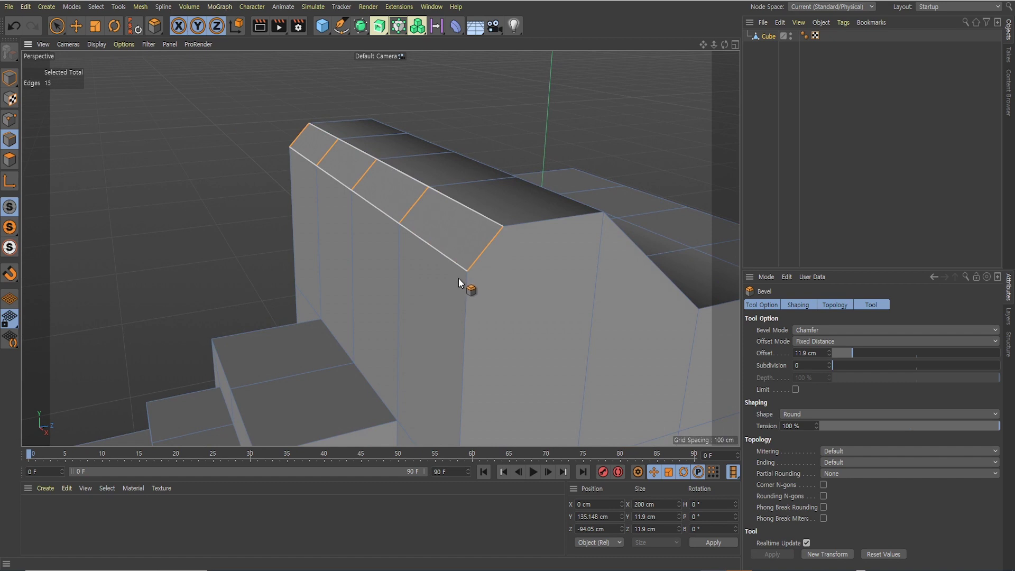
left_click_drag(461, 298, 477, 299, "alt")
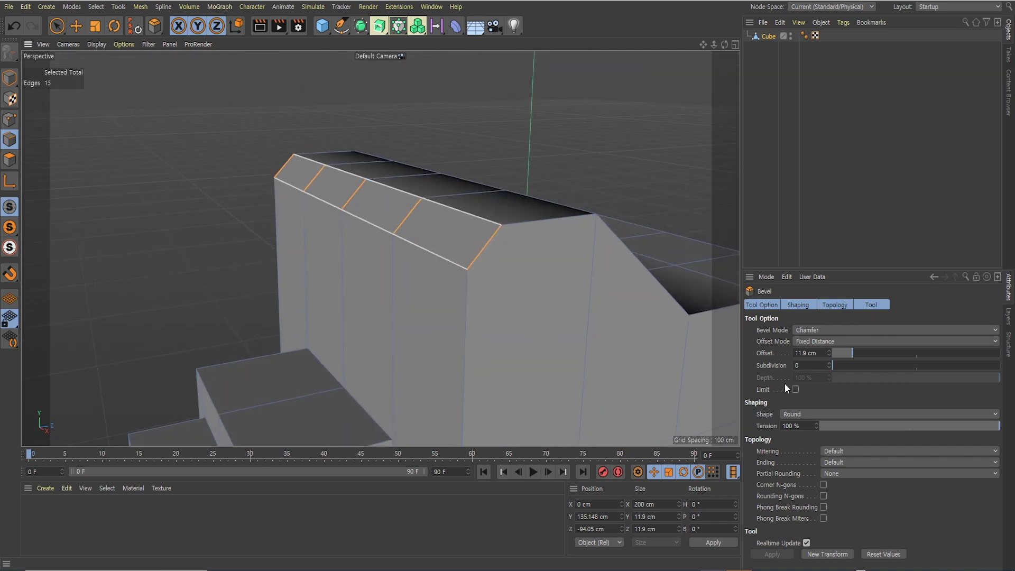
left_click(829, 364)
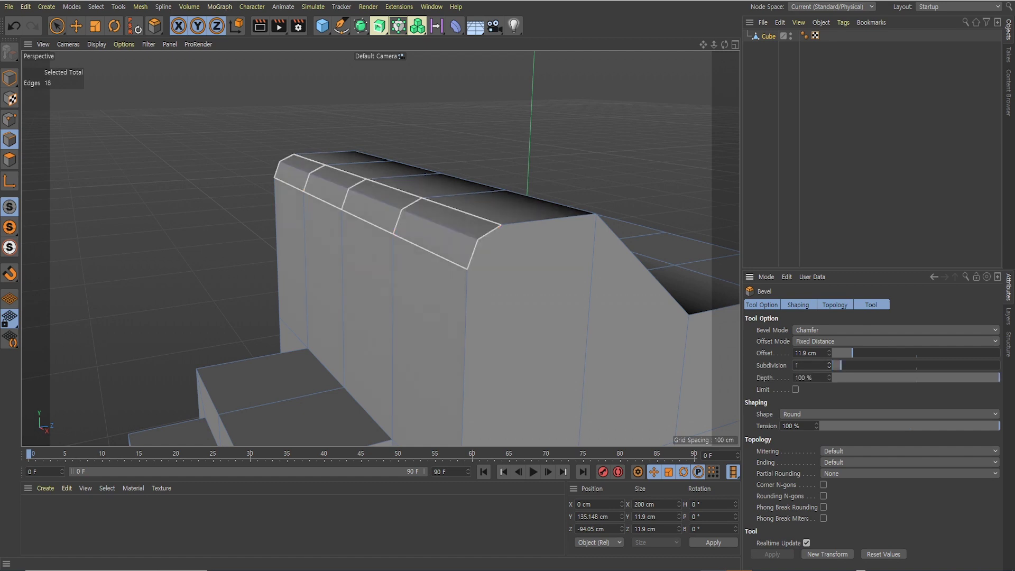
left_click_drag(830, 364, 830, 355)
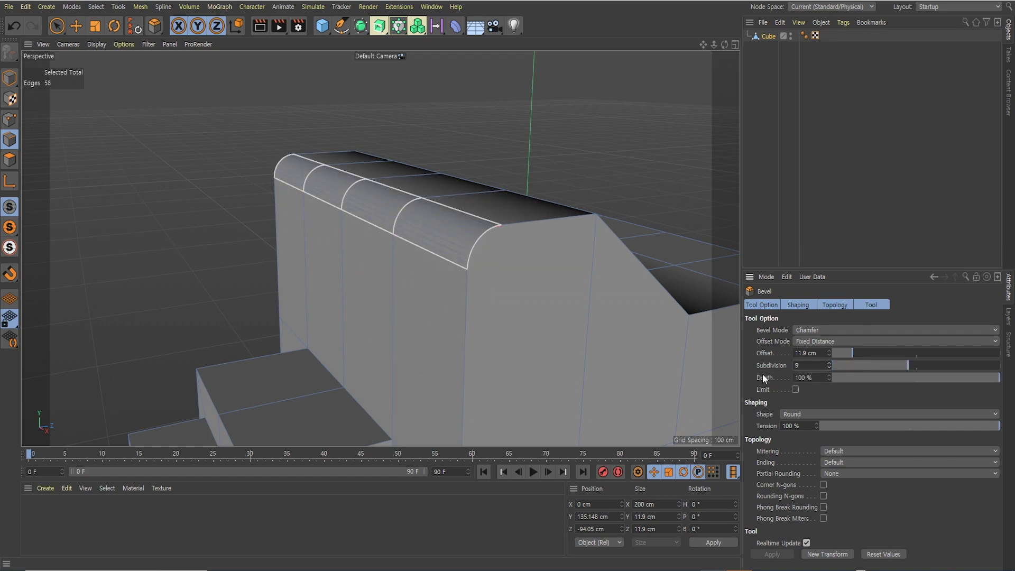
left_click_drag(681, 358, 475, 211, "alt")
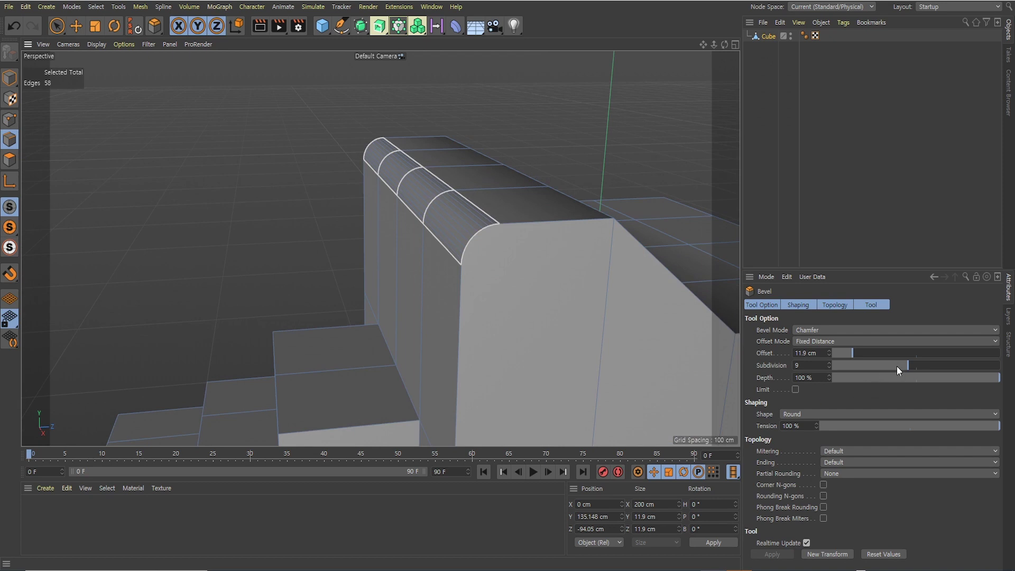
left_click_drag(896, 366, 832, 372)
left_click_drag(585, 338, 445, 258, "alt")
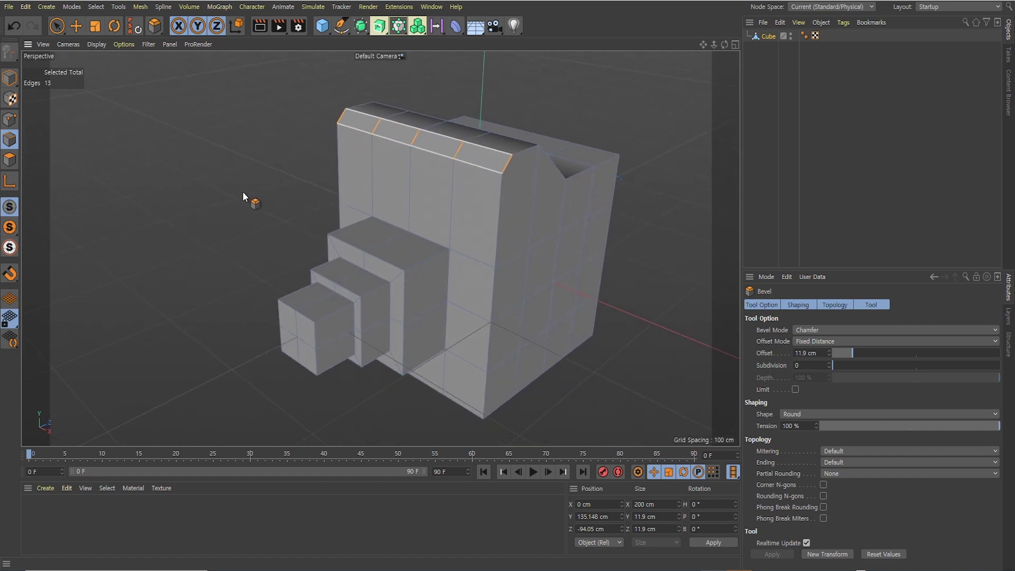
Switch to the Move tool and clear the selection of the beveled edges.
left_click(74, 23)
left_click_drag(204, 166, 132, 193, "alt")
left_click(273, 175)
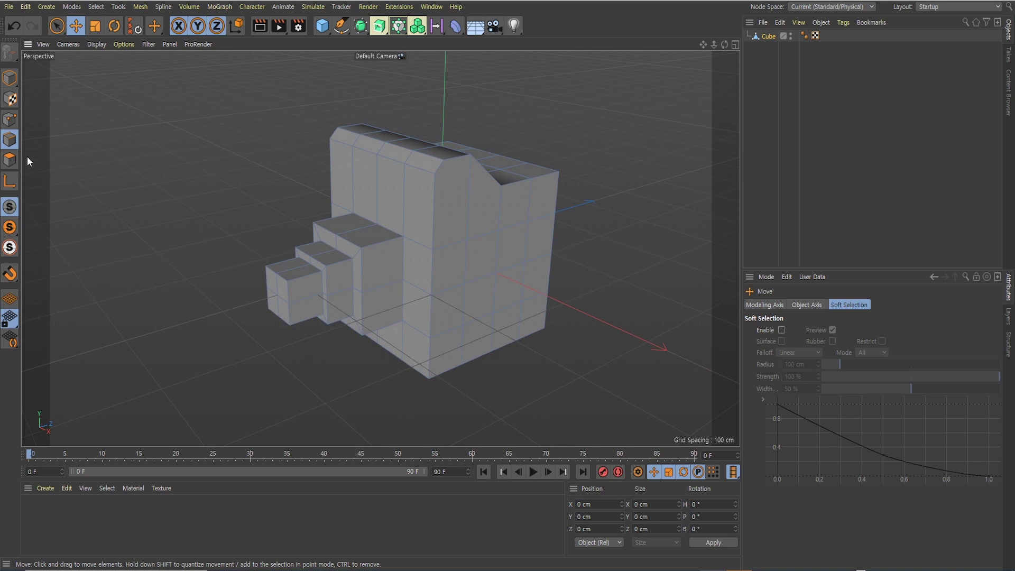
In Points mode, use Rectangle Selection to select all points along the cube's underside and move them down.
left_click_drag(381, 200, 422, 200, "alt")
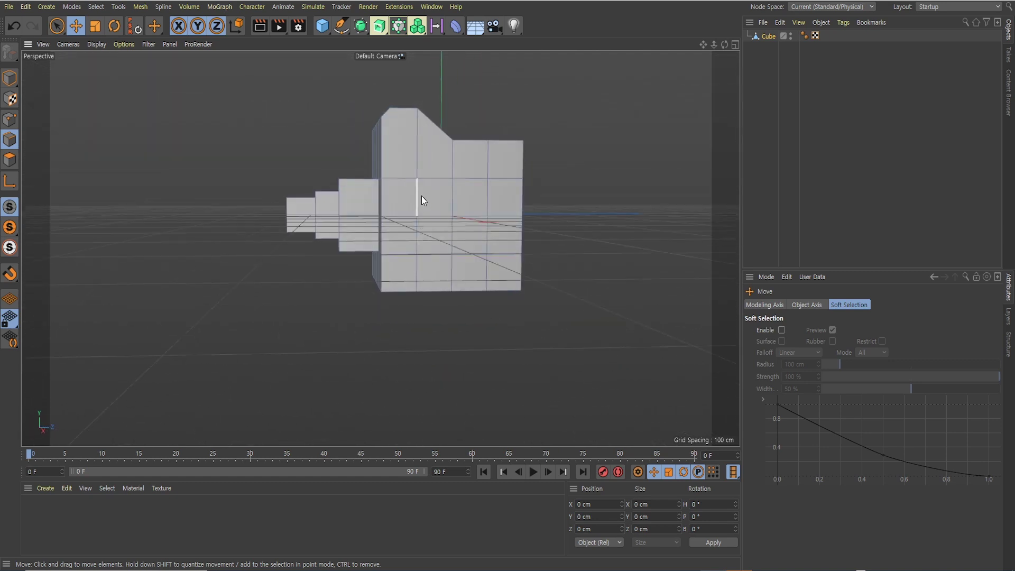
left_click(10, 119)
left_click_drag(420, 310, 416, 267, "alt")
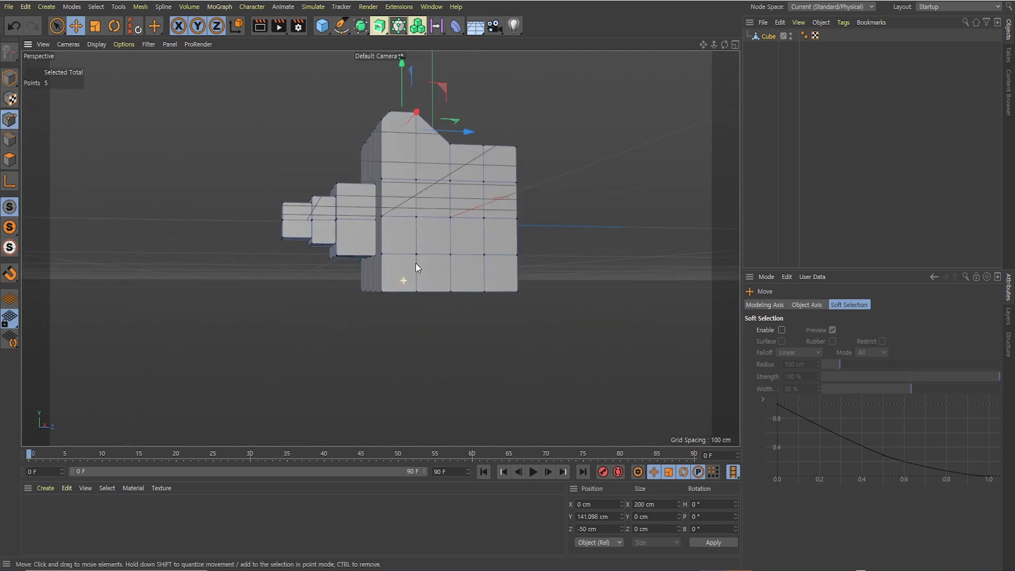
left_click_drag(56, 25, 80, 59)
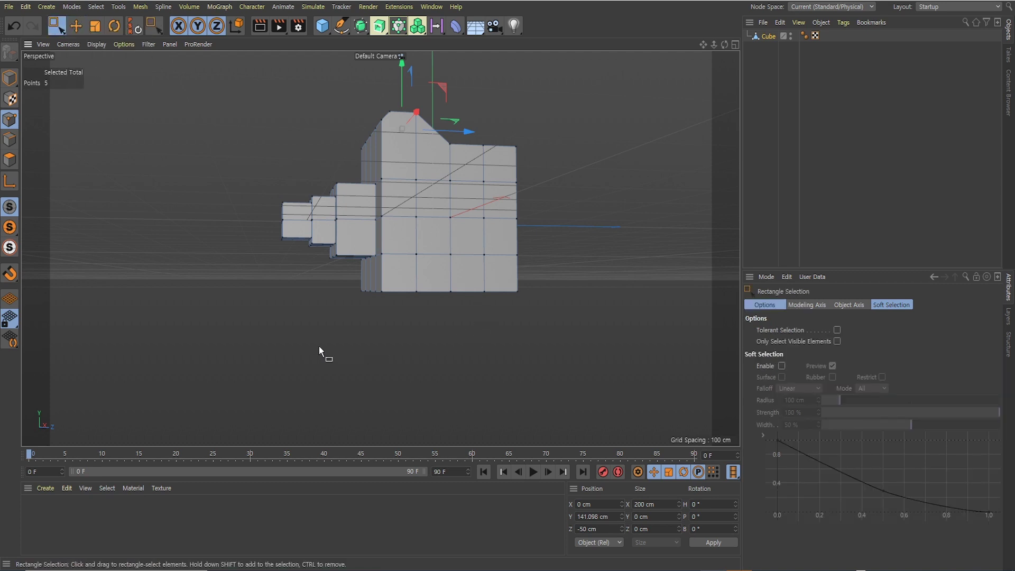
left_click_drag(286, 343, 502, 281)
left_click_drag(480, 218, 529, 239)
Rectangle-select all points of the cube's back face and pull them back to about Z 420 cm.
left_click_drag(524, 118, 453, 410)
left_click_drag(520, 264, 684, 261)
scroll(510, 259, "down", 3)
left_click_drag(450, 259, 514, 261, "alt")
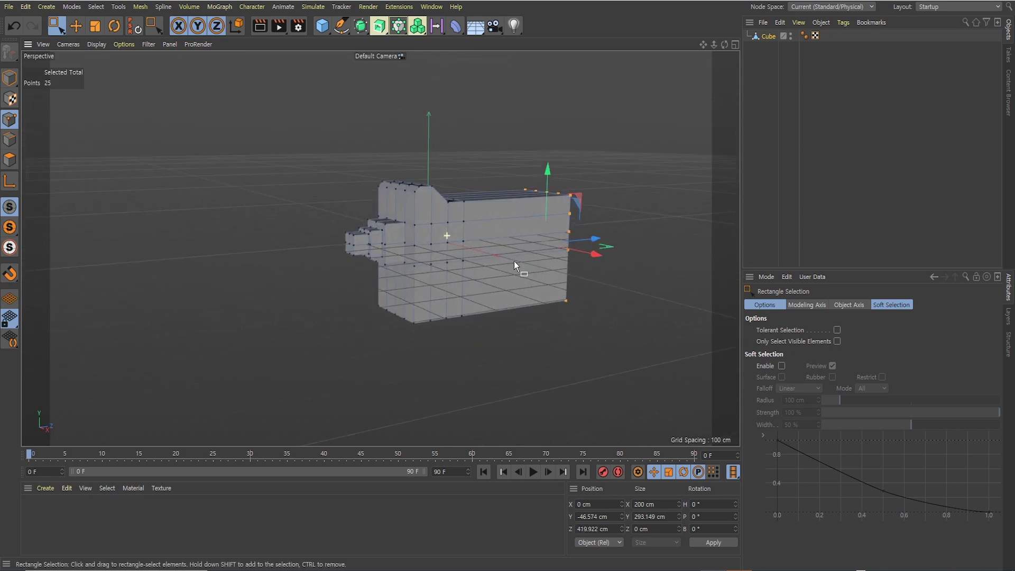
Rectangle-select the front face points of the smallest extruded block and pull them forward to about Z -517 cm.
scroll(371, 252, "up", 4)
left_click_drag(371, 252, 329, 255, "alt")
left_click_drag(317, 184, 364, 279)
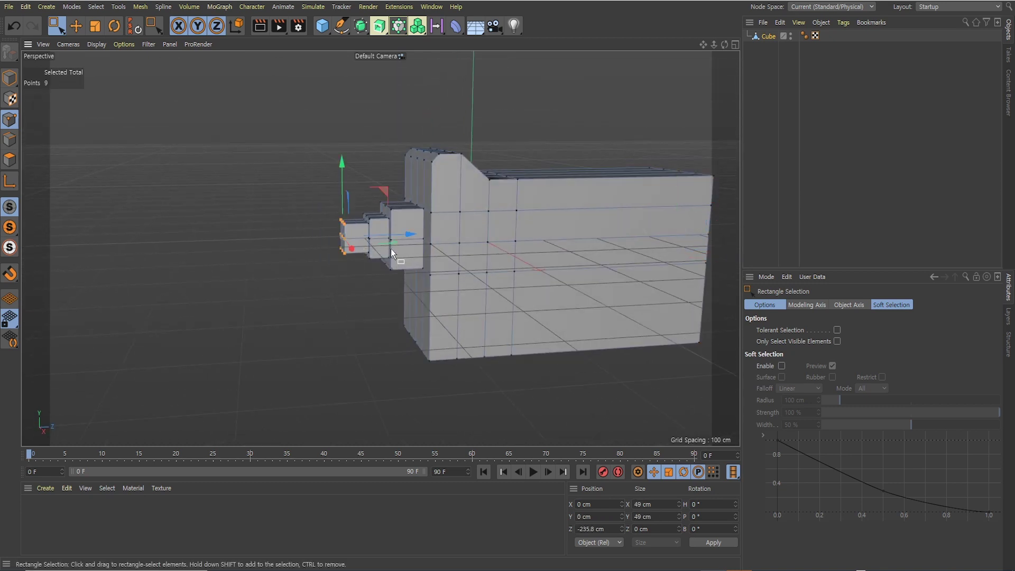
left_click_drag(401, 234, 242, 240)
scroll(311, 245, "down", 3)
mouse_move(364, 261)
left_mouse_down("alt")
mouse_move(305, 275)
mouse_move(380, 269)
left_mouse_up("alt")
scroll(356, 238, "up", 4)
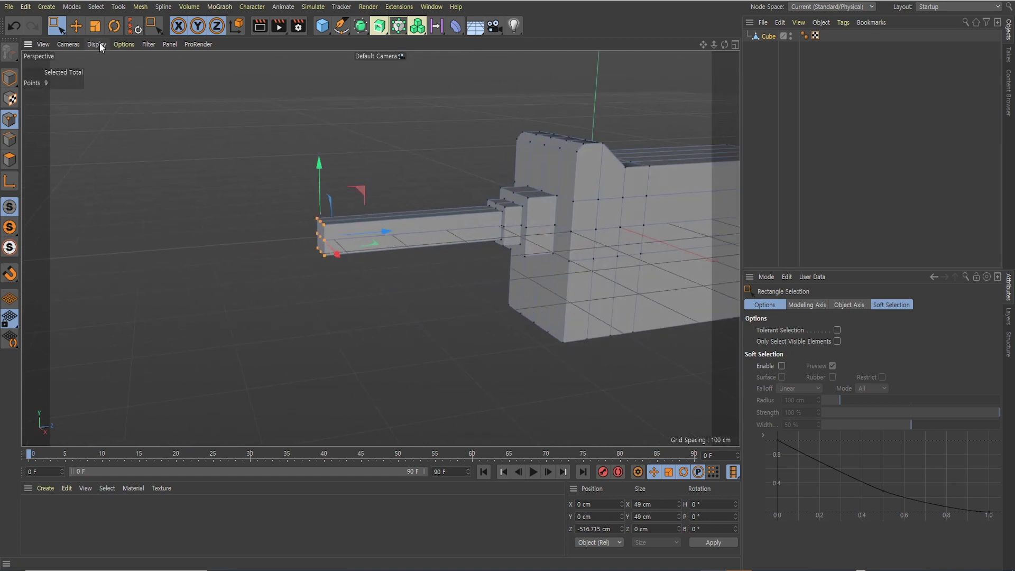
Switch to Polygons mode with the Move tool and select the four polygons on the front end of the long arm.
left_click(76, 31)
left_click(10, 160)
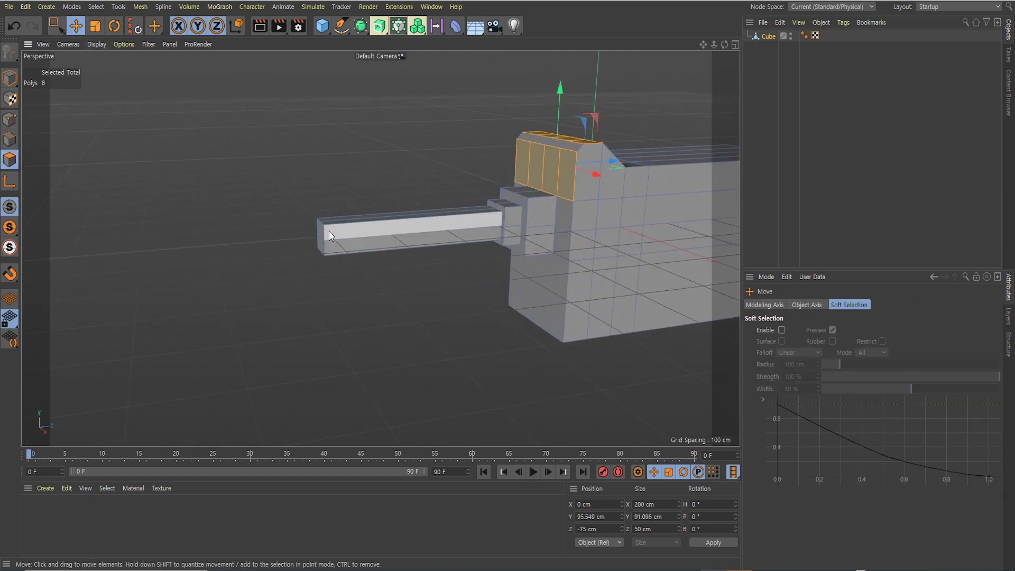
left_click_drag(329, 230, 403, 252, "alt")
scroll(329, 246, "up", 3)
left_click(329, 246)
left_click(318, 241, "shift")
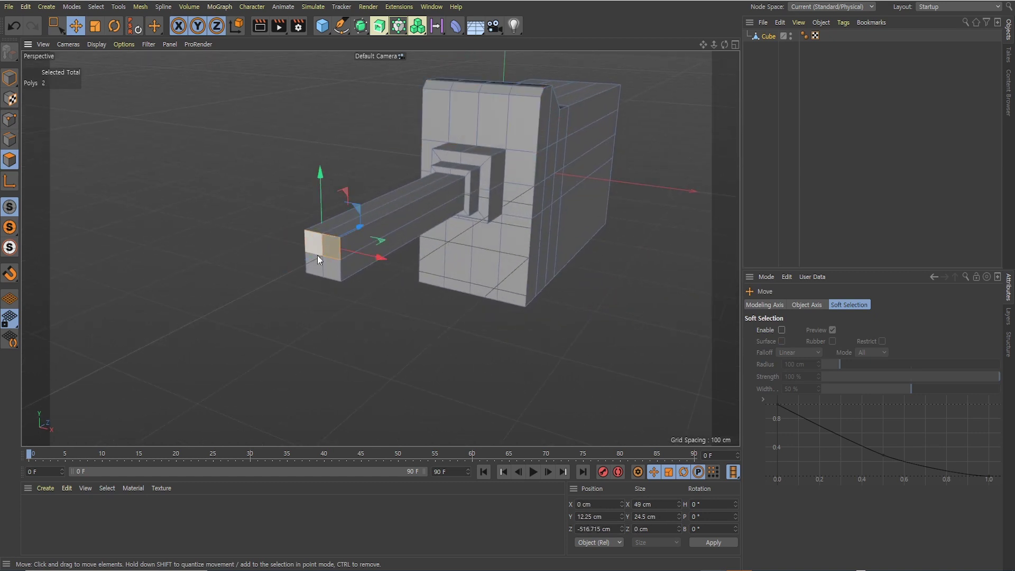
left_click(327, 269, "shift")
left_click(318, 270, "shift")
Extrude the arm's four end polygons by about 33.3 cm and scale them up uniformly to about 83.8 cm.
right_click(280, 207)
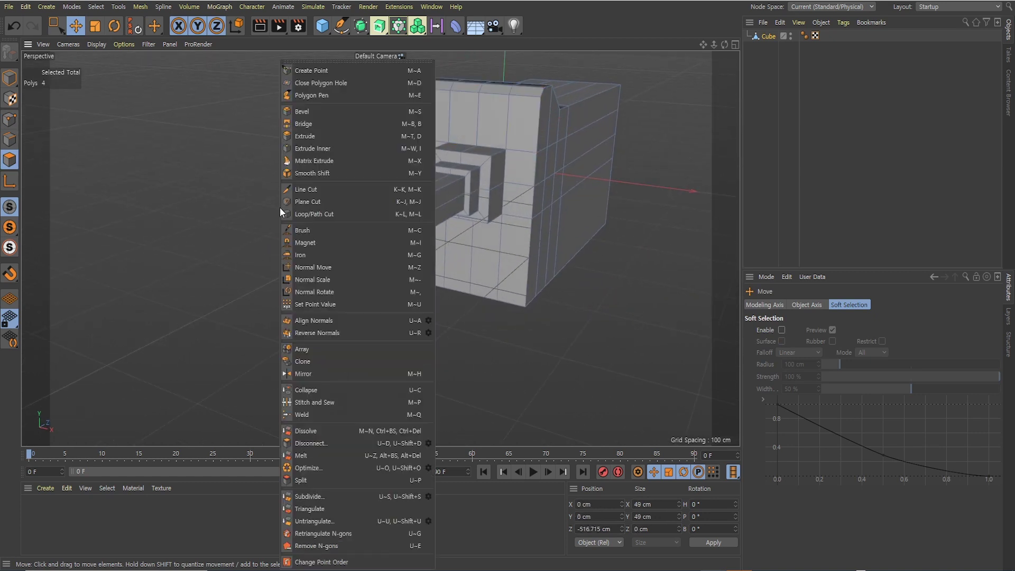
left_click(306, 136)
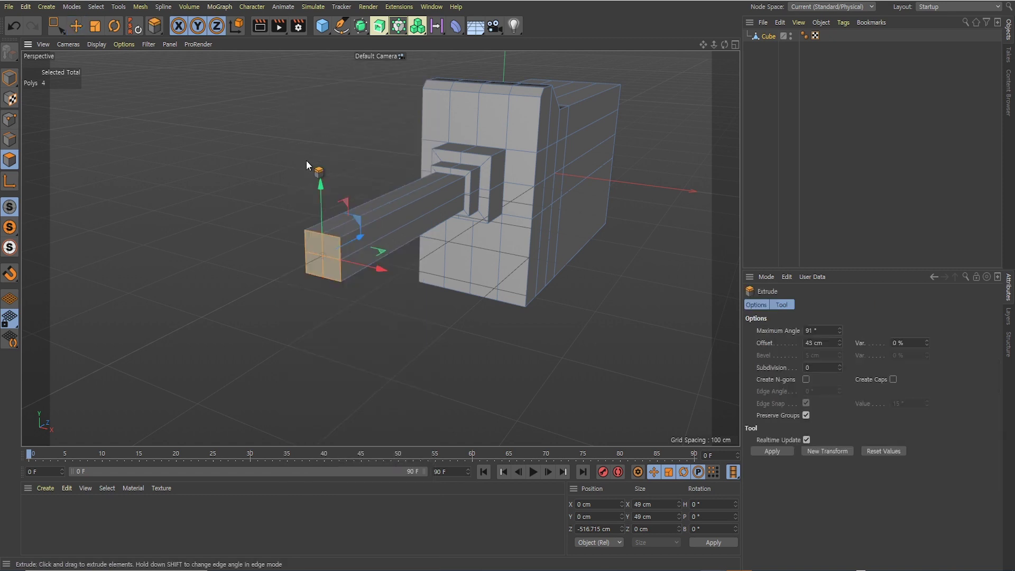
left_click_drag(312, 268, 293, 272)
scroll(261, 245, "up", 2)
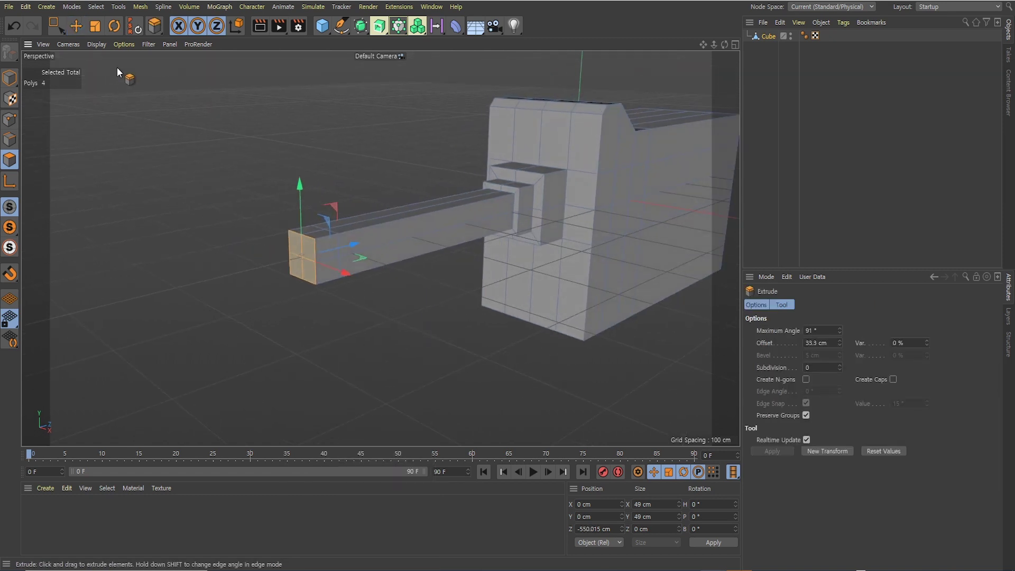
left_click(95, 26)
left_click_drag(261, 233, 525, 109)
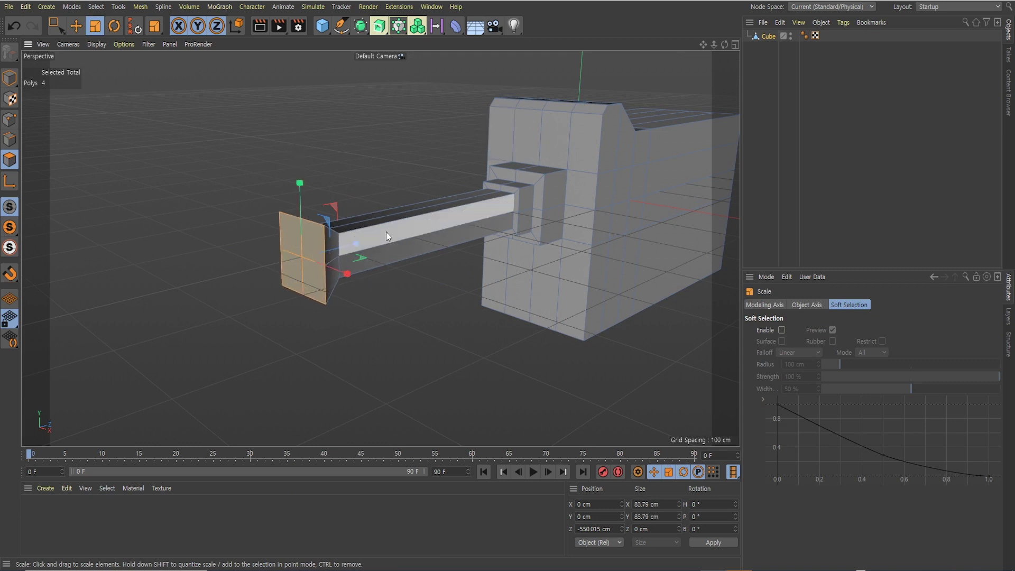
Extrude the enlarged end polygons forward by about 107.2 cm to form the arm's thick tip.
right_click(293, 230)
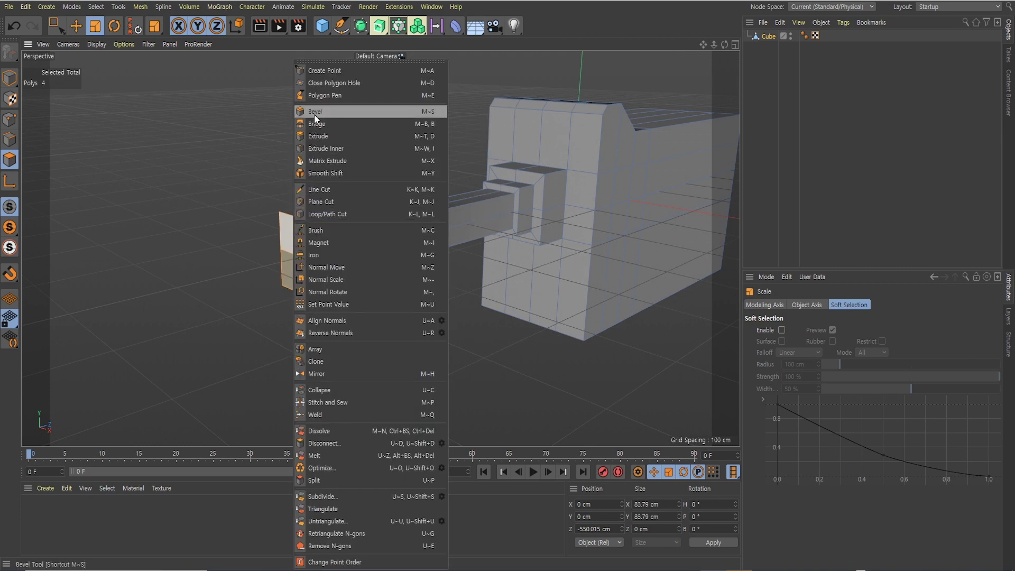
left_click(312, 136)
left_click_drag(346, 313, 275, 313)
scroll(315, 306, "down", 2)
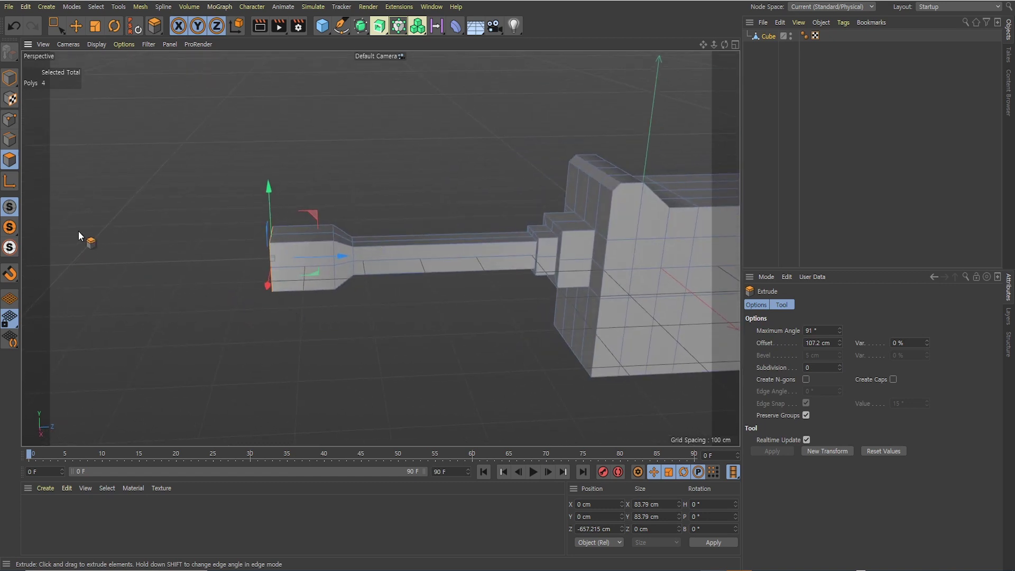
Switch to the Move tool and Model mode to handle the whole object.
left_click(76, 24)
left_click(10, 78)
left_click_drag(328, 188, 418, 219, "alt")
scroll(455, 185, "up", 2)
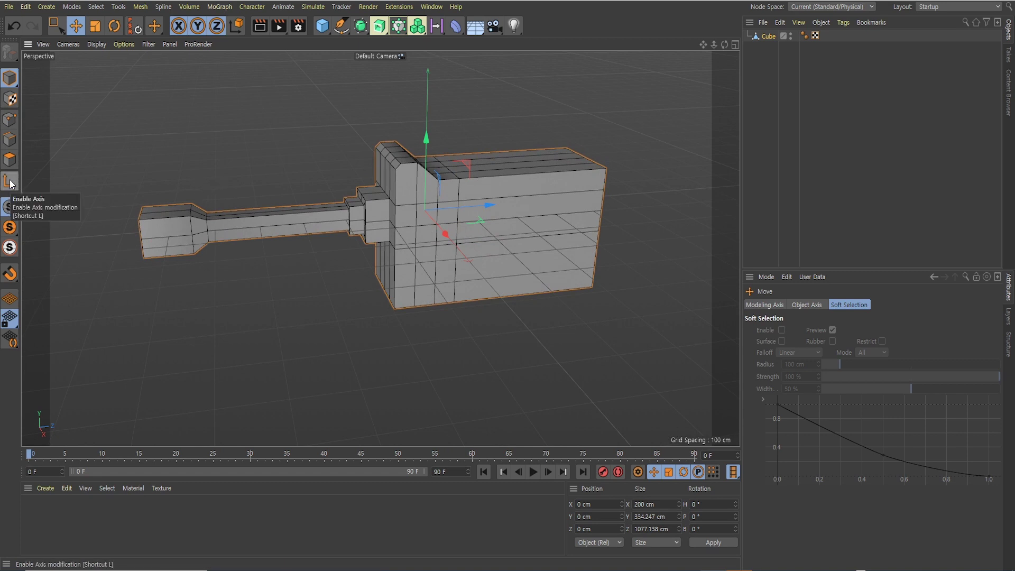
Enable axis modification, raise the object's axis to about Y 207 cm, and disable axis modification.
scroll(339, 207, "up", 5)
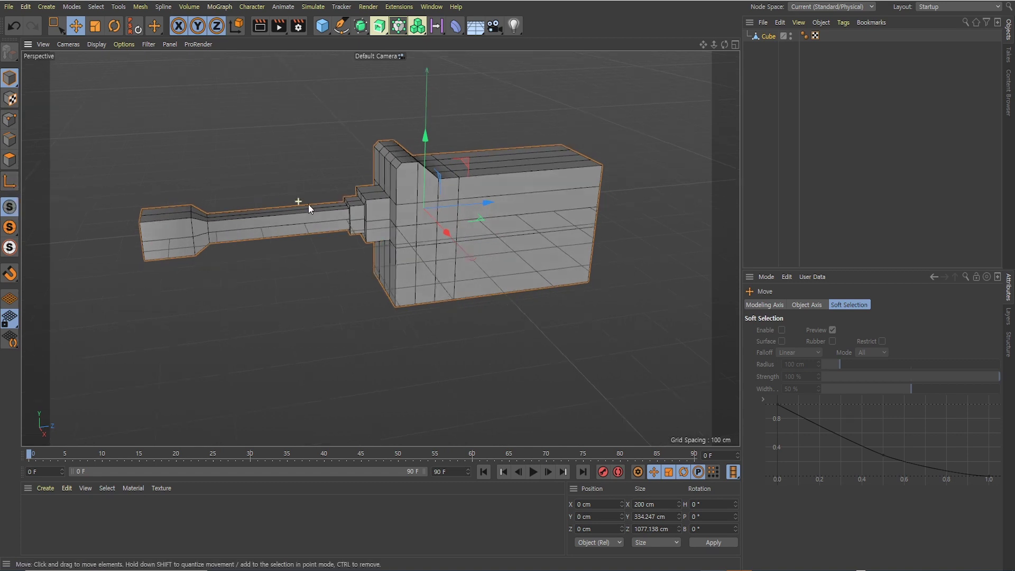
left_click_drag(344, 207, 350, 248, "alt")
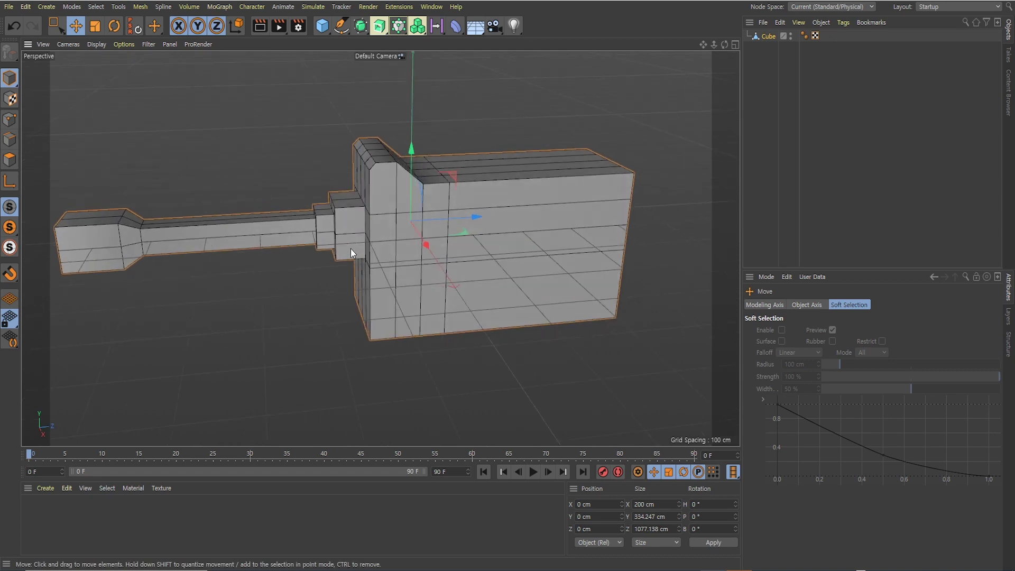
left_click(10, 182)
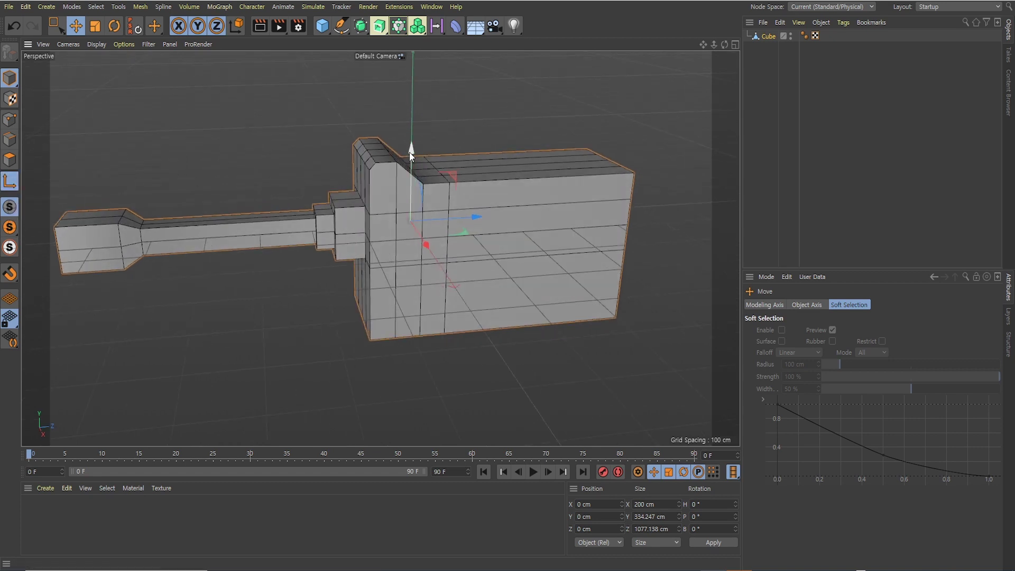
left_click_drag(412, 152, 412, 45)
middle_click_drag(405, 223, 412, 276, "alt")
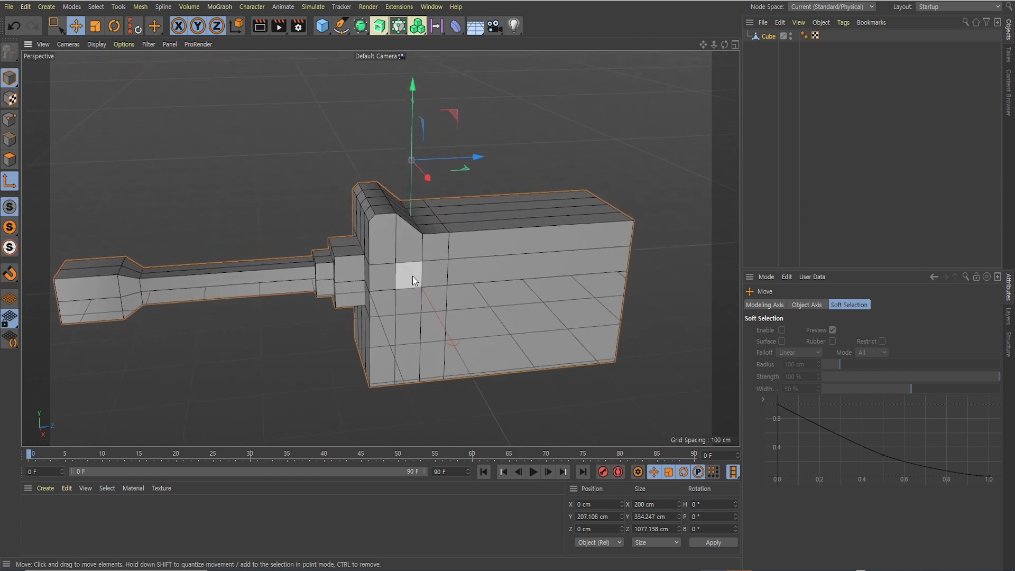
left_click(13, 185)
Rotate the whole object around its raised axis, undo the rotation, and return to the Move tool.
scroll(400, 251, "down", 2)
left_click_drag(397, 157, 399, 208, "alt")
key("r")
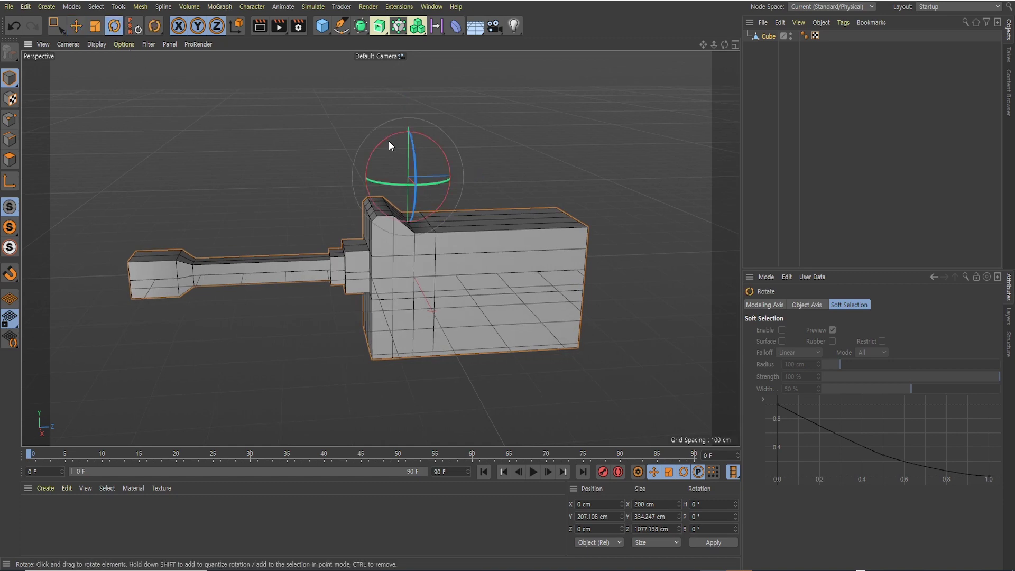
left_click_drag(386, 139, 307, 162)
key("ctrl+z")
key("e")
Enable axis modification and move the object's axis to the arm's thick tip, at about Y 24 cm and Z -587 cm.
left_click(15, 182)
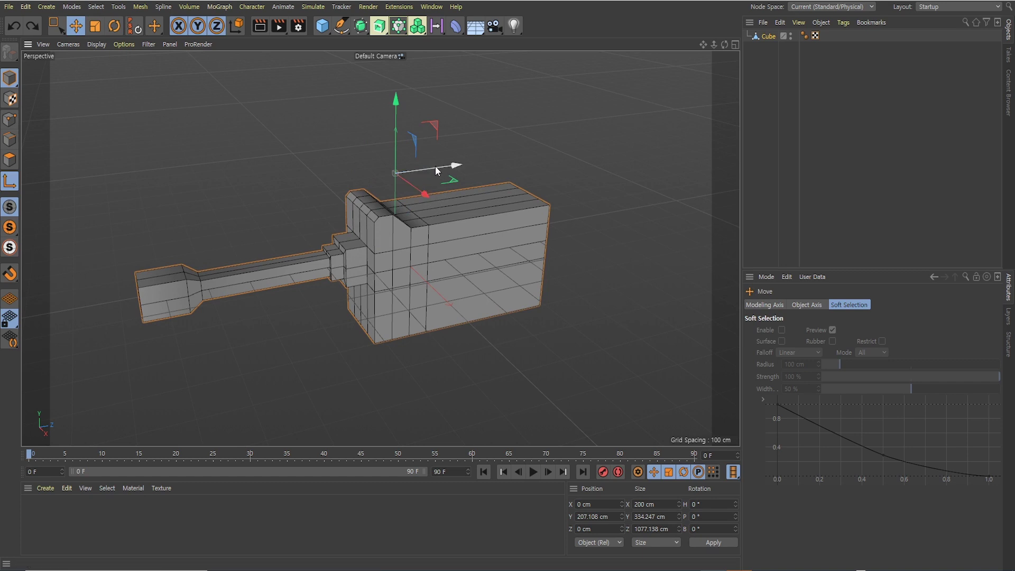
left_click_drag(436, 166, 163, 248)
middle_click_drag(163, 248, 249, 212, "alt")
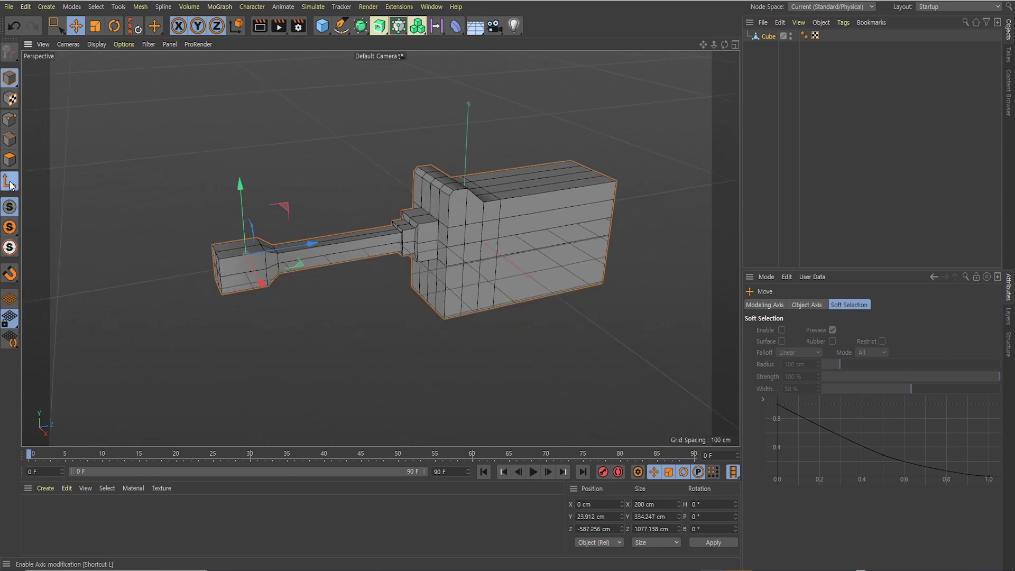
Rotate the whole object around its axis at the arm's tip and undo the rotation.
left_click(114, 26)
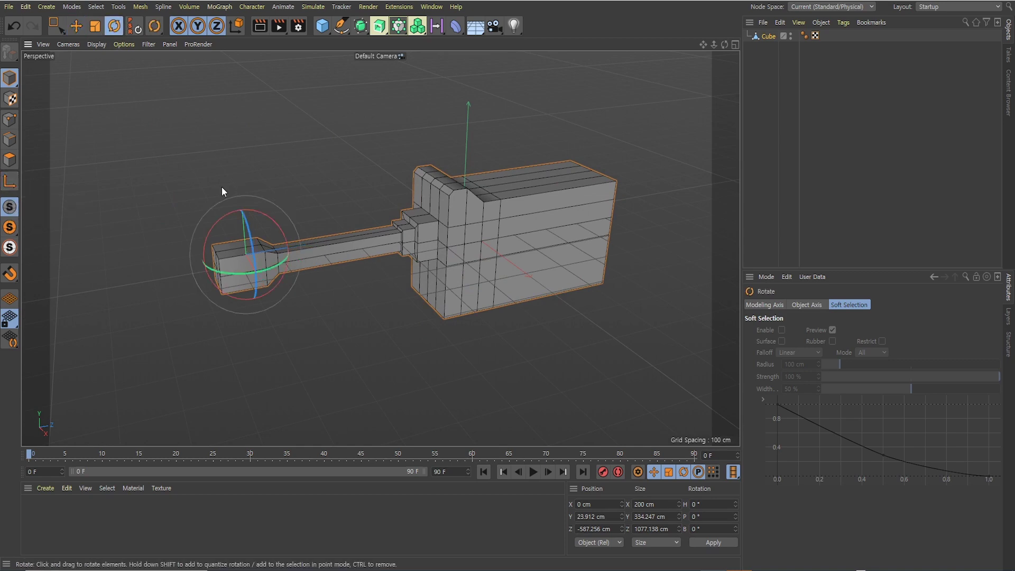
left_click_drag(221, 218, 242, 212)
key("ctrl+z")
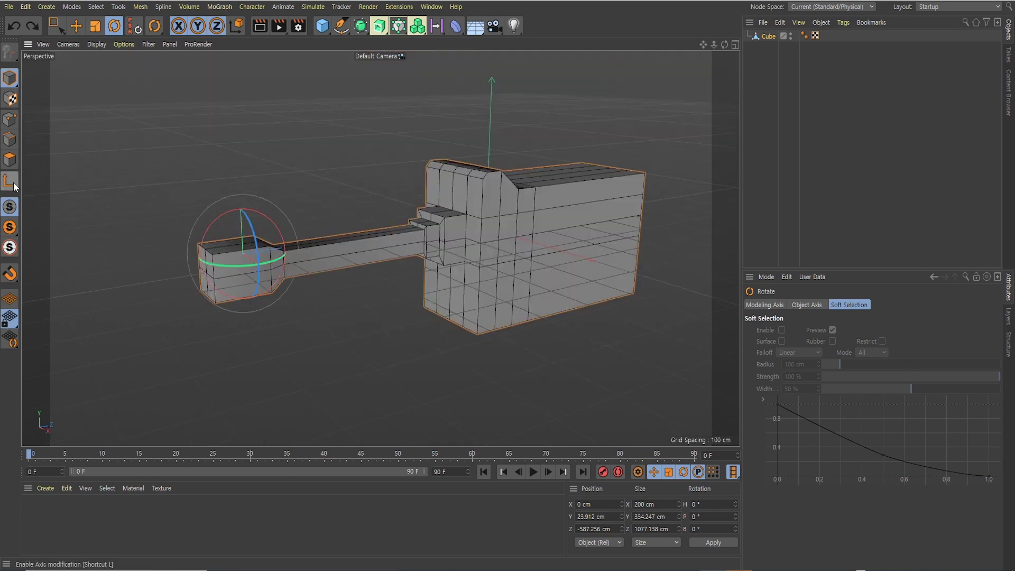
Add a new Cube primitive and move it out of the model along the positive X axis with the Move tool.
left_click(76, 27)
left_click_drag(321, 135, 342, 208, "alt")
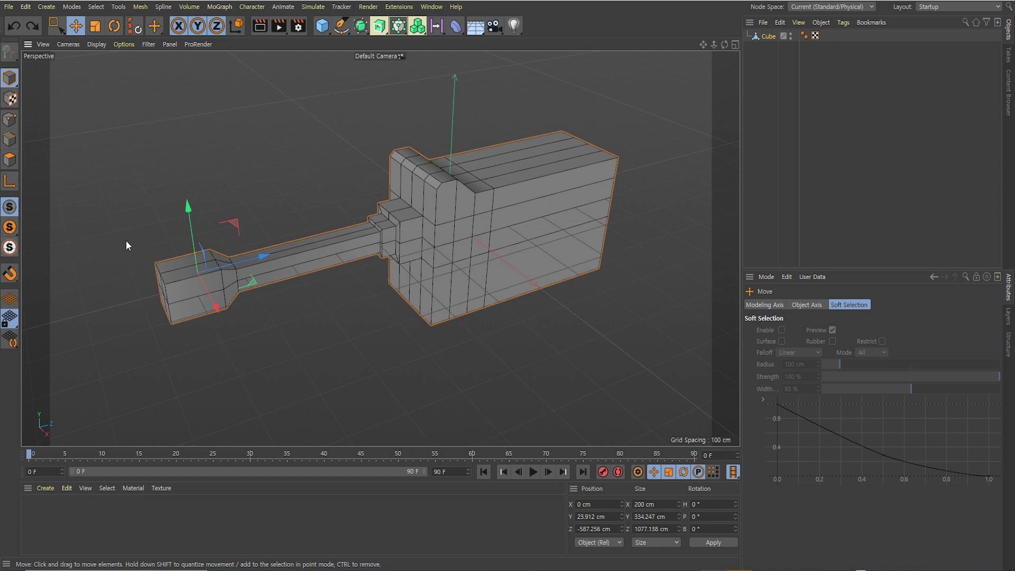
left_click(321, 26)
scroll(445, 197, "down", 4)
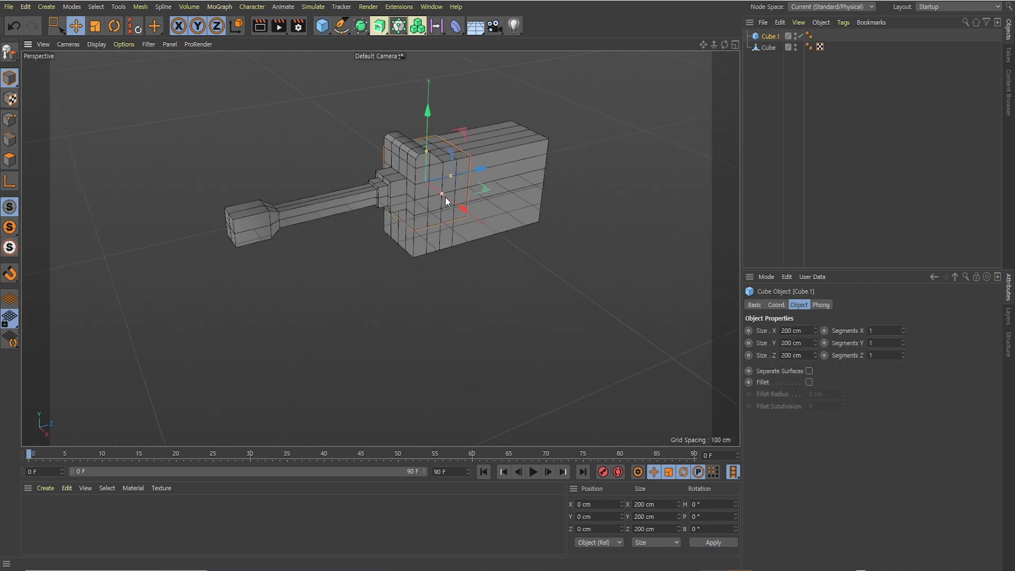
left_click_drag(455, 204, 557, 274)
Add a Sphere moved to about X -495 cm and a Cone moved to about Z -768 cm, and select the sphere.
left_click_drag(322, 25, 517, 63)
left_click_drag(461, 205, 390, 157)
left_click_drag(322, 26, 461, 46)
left_click_drag(465, 169, 277, 214)
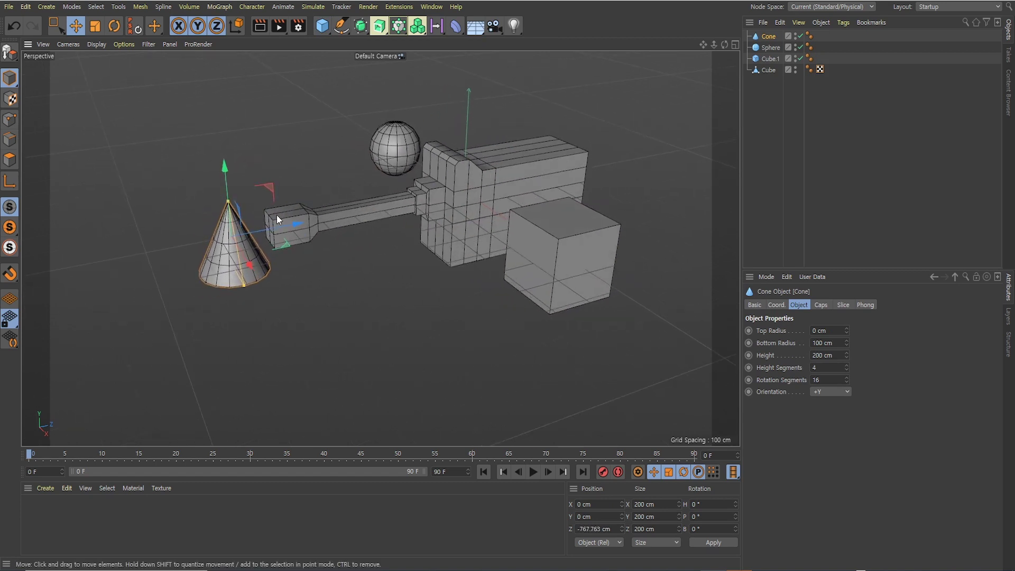
left_click(392, 142)
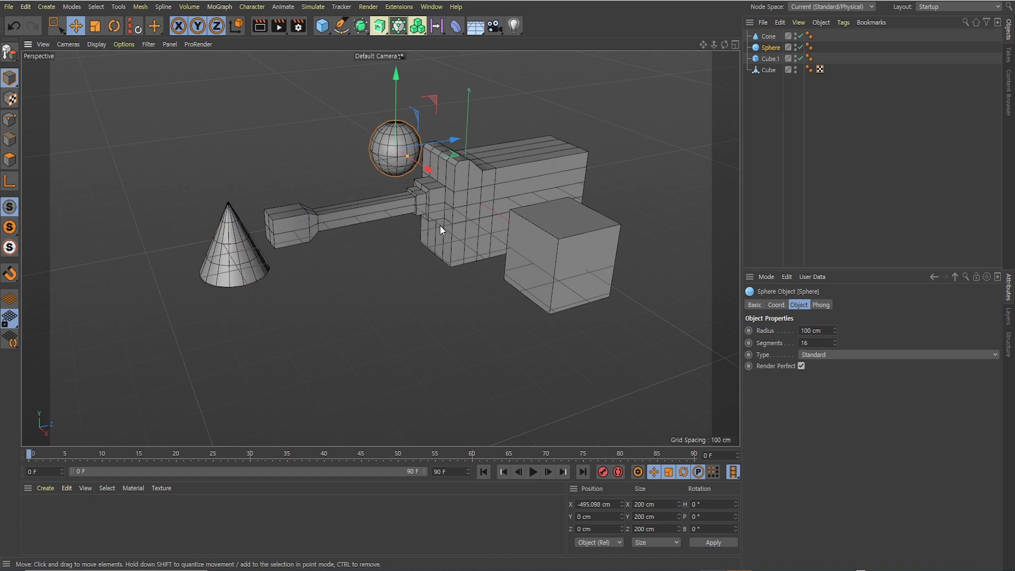
Isolate the sphere in the viewport with Viewport Solo Single, inspect it up close, and turn solo mode off.
left_click(10, 227)
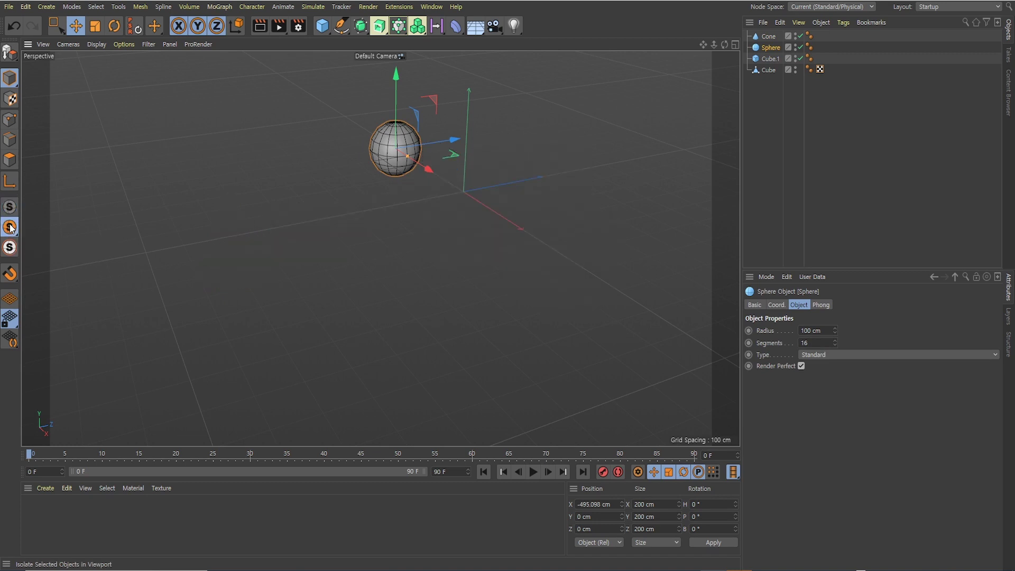
scroll(401, 185, "up", 10)
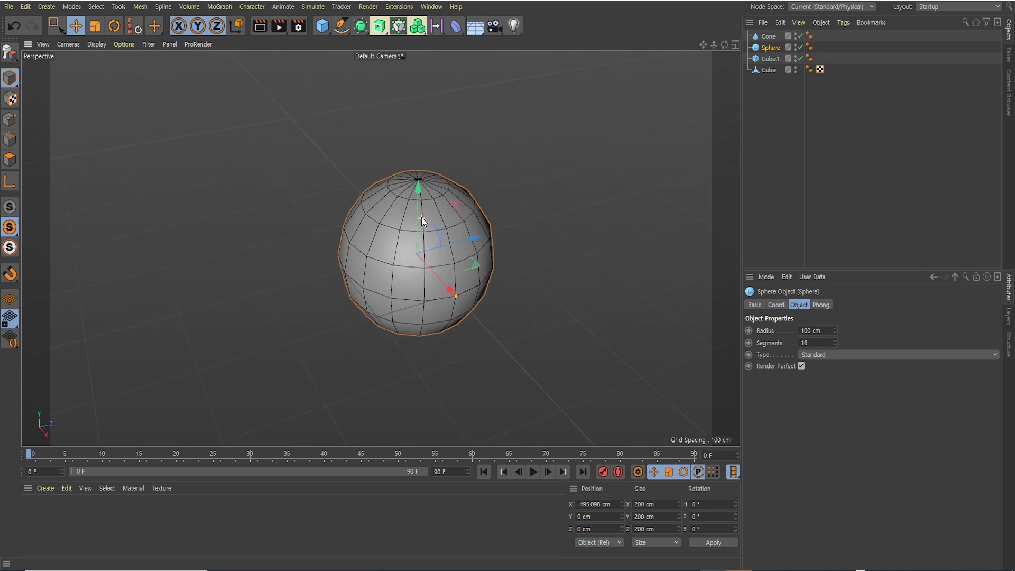
scroll(422, 218, "up", 3)
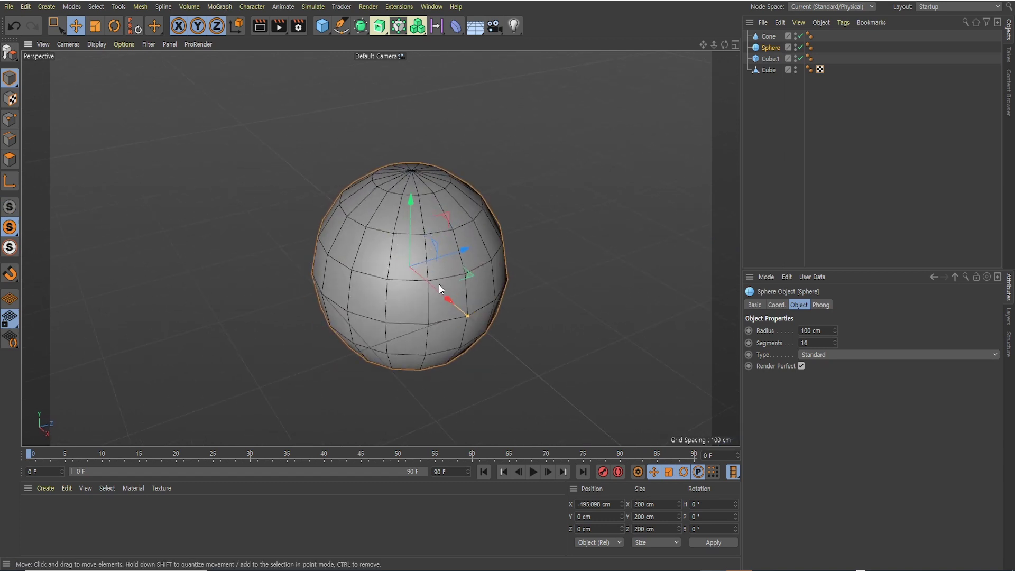
left_click(11, 208)
scroll(300, 224, "down", 6)
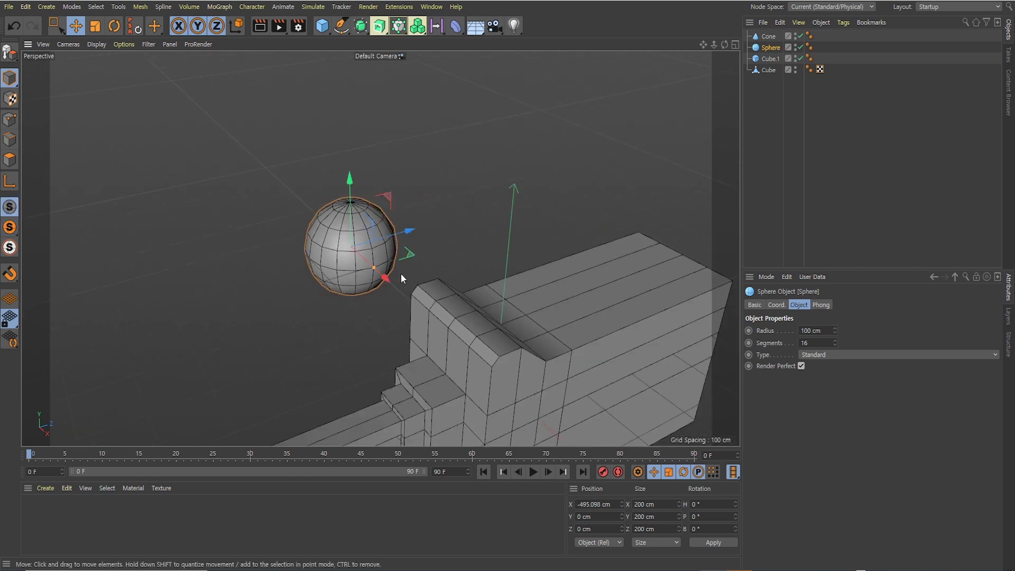
scroll(374, 226, "down", 3)
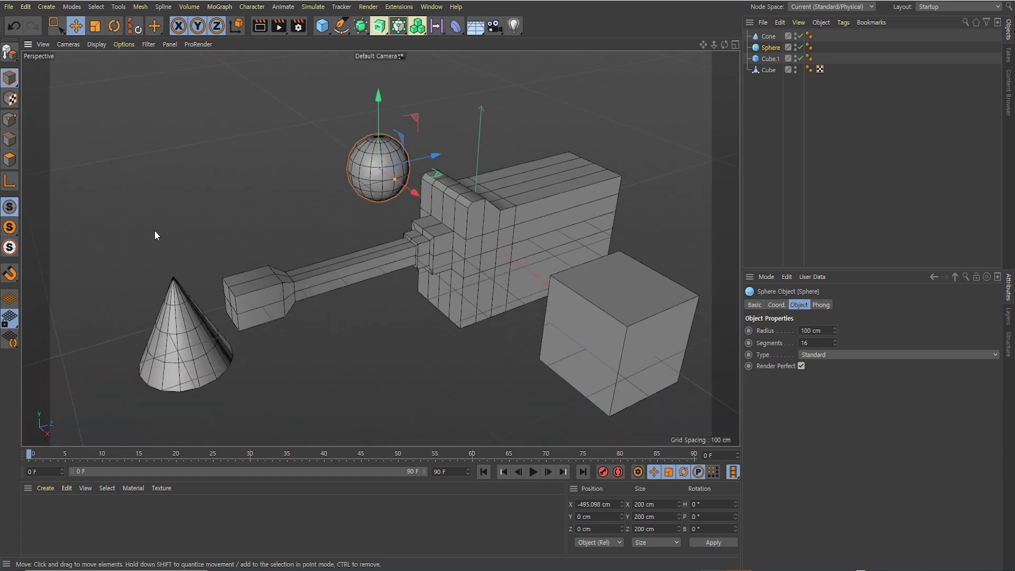
left_click(9, 227)
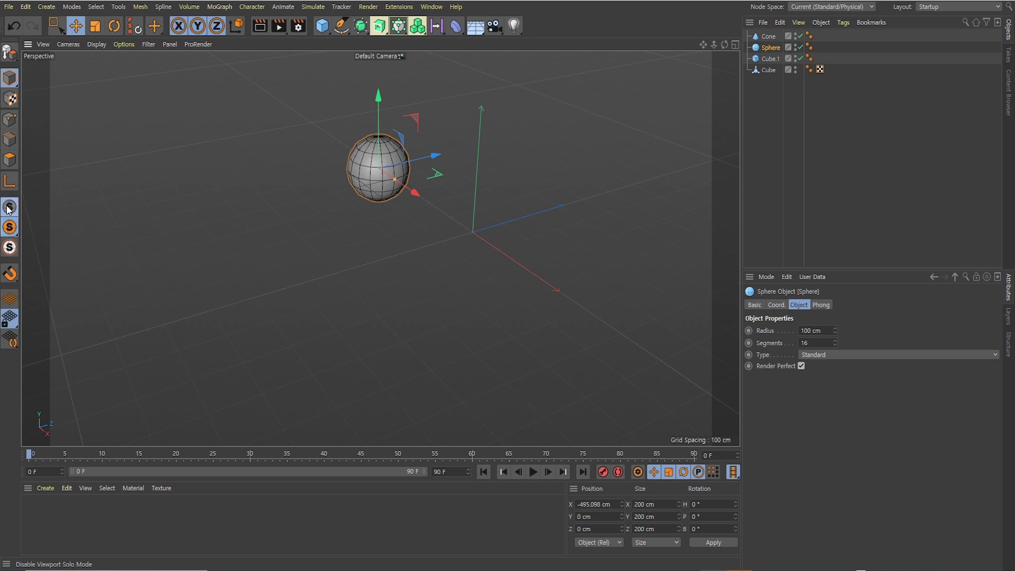
left_click(9, 208)
Isolate the cone with Viewport Solo Single, view it alone, turn solo mode off, and deselect the cone.
left_click(170, 313)
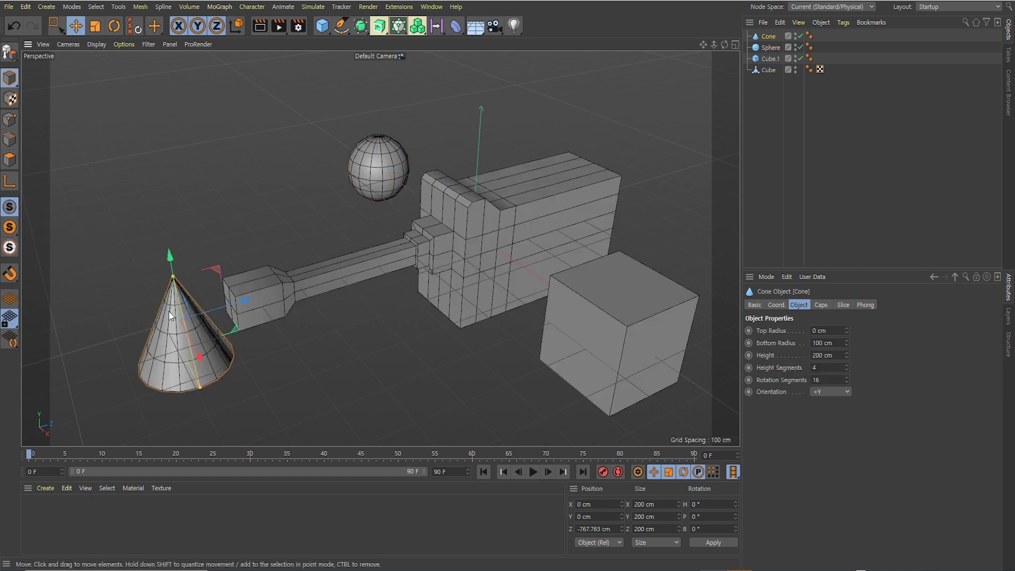
left_click(9, 228)
middle_click_drag(149, 278, 261, 215, "alt")
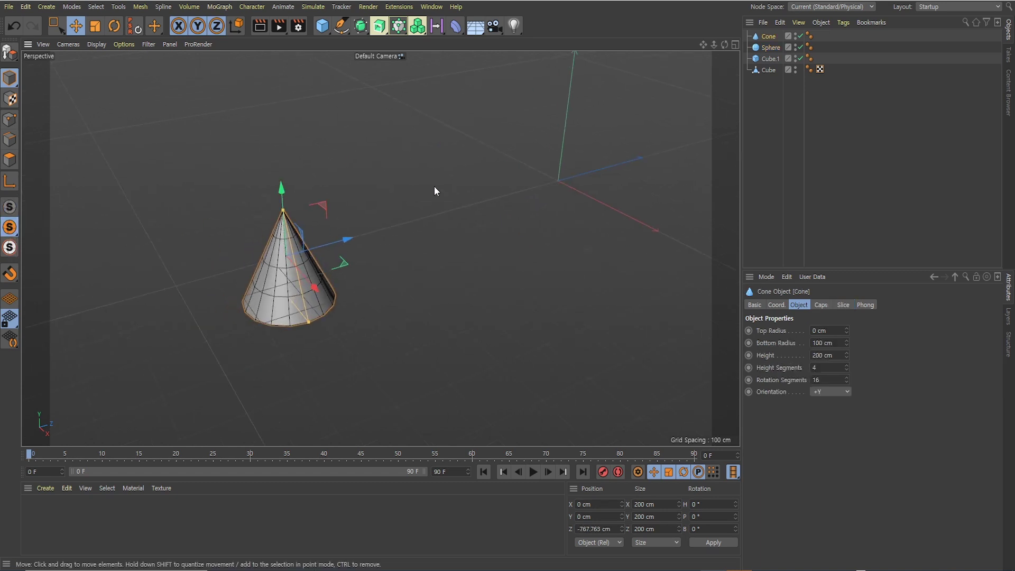
middle_click_drag(411, 252, 362, 246, "alt")
scroll(361, 247, "down", 3)
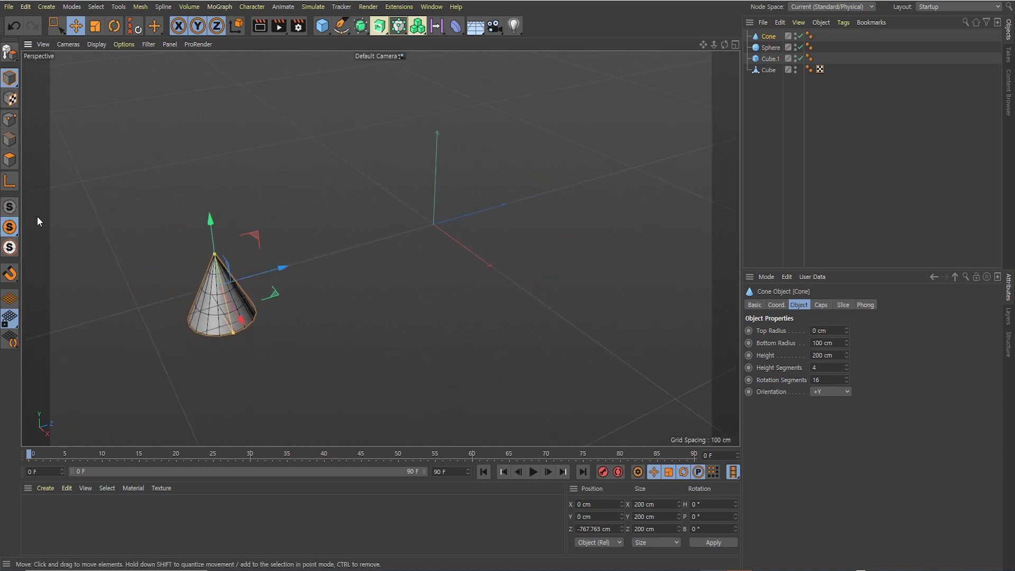
left_click(9, 206)
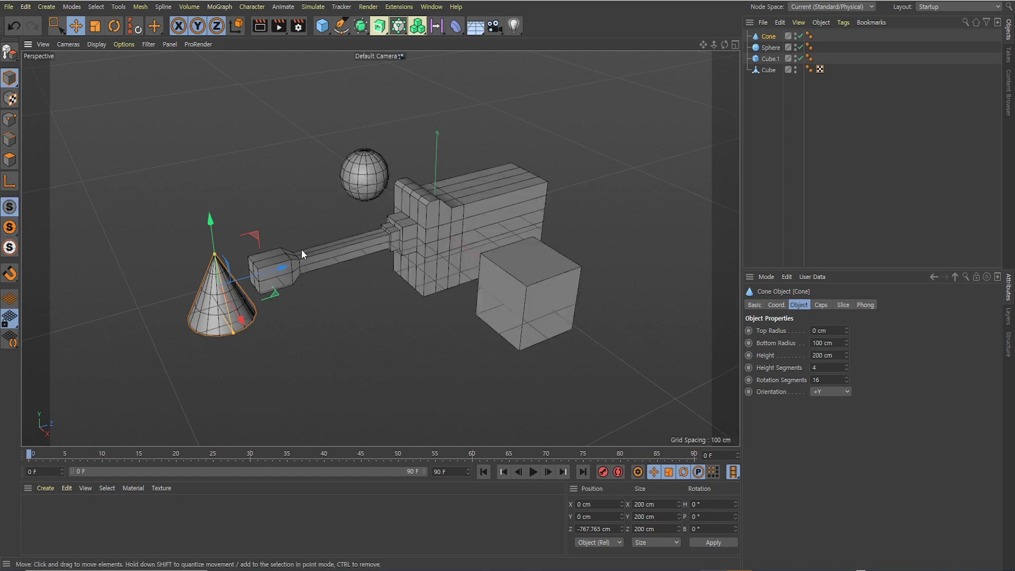
scroll(289, 257, "up", 1)
scroll(288, 255, "up", 1)
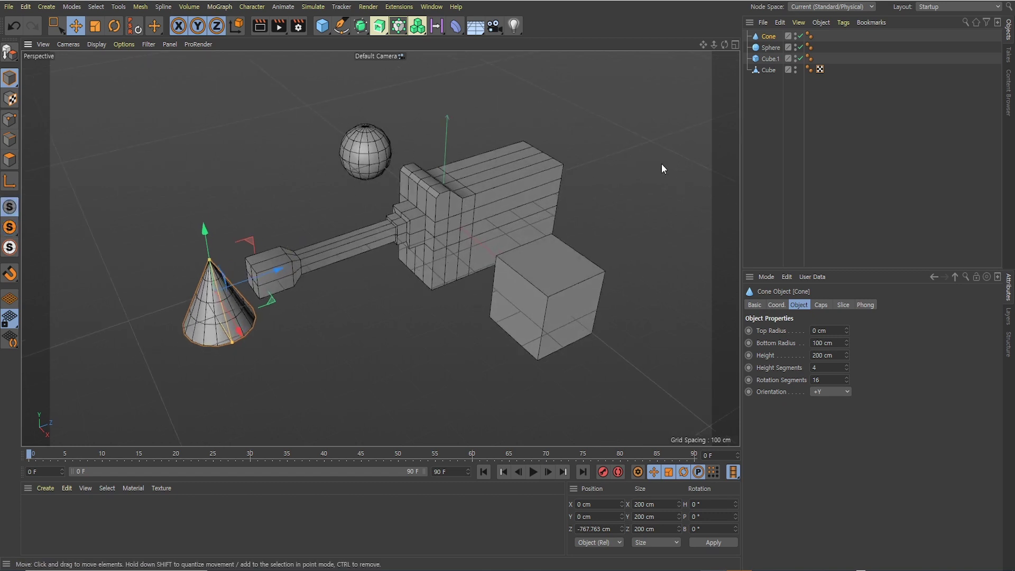
left_click(12, 227)
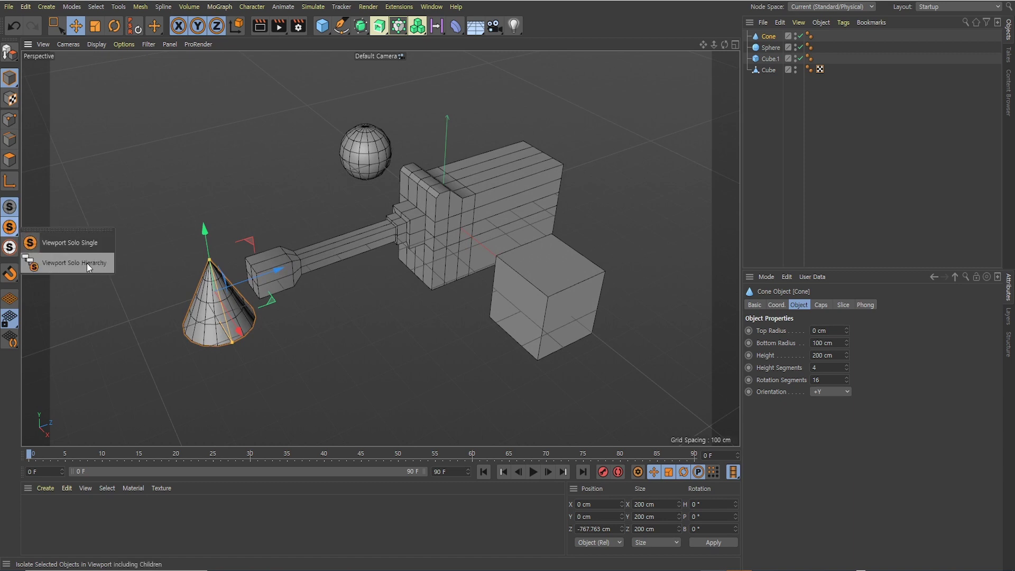
left_click(178, 166)
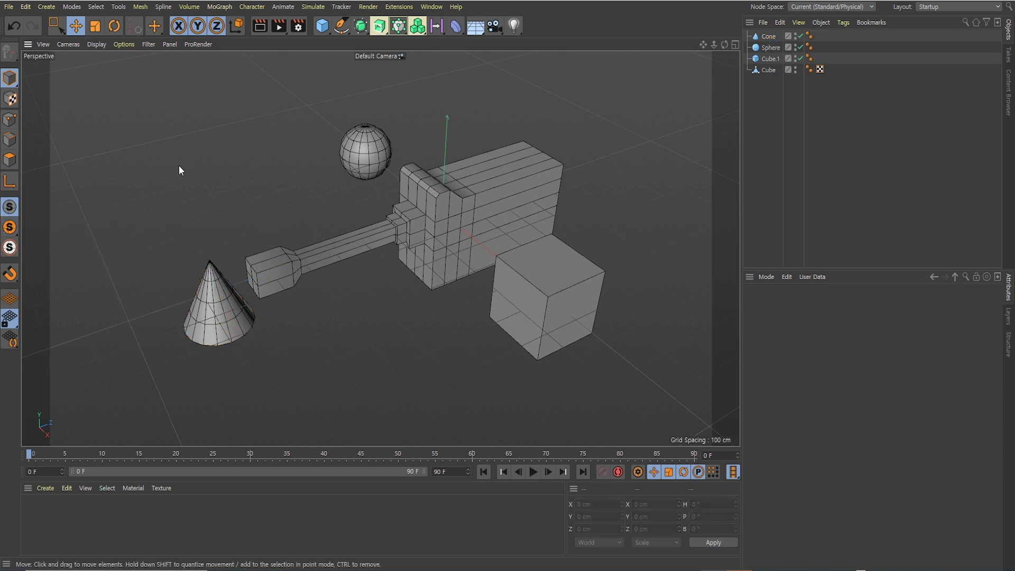
Make the Cube.1, Sphere and Cone primitives children of the editable Cube and select that parent.
left_click_drag(178, 167, 689, 137, "alt")
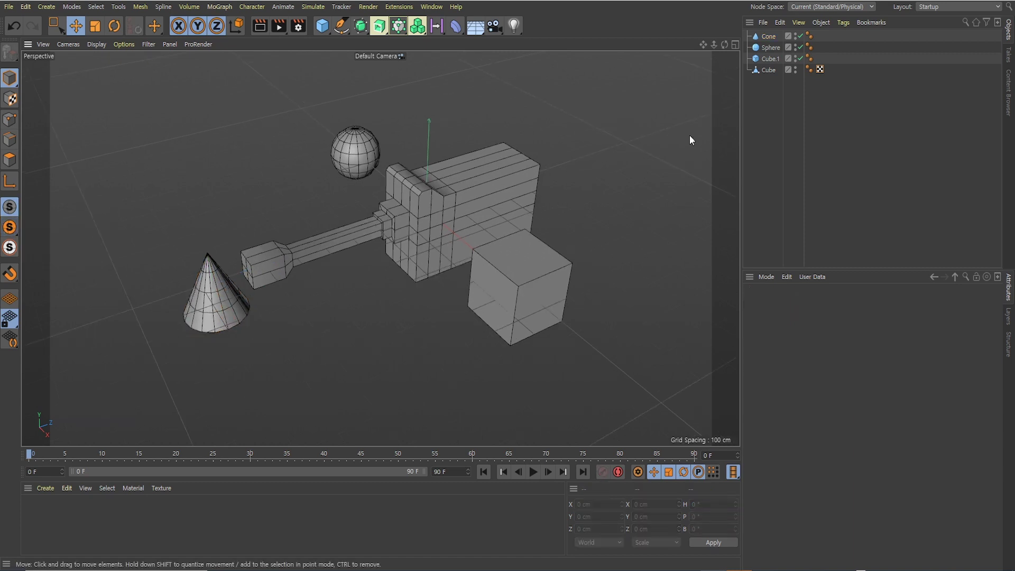
left_click(455, 201)
left_click(775, 116)
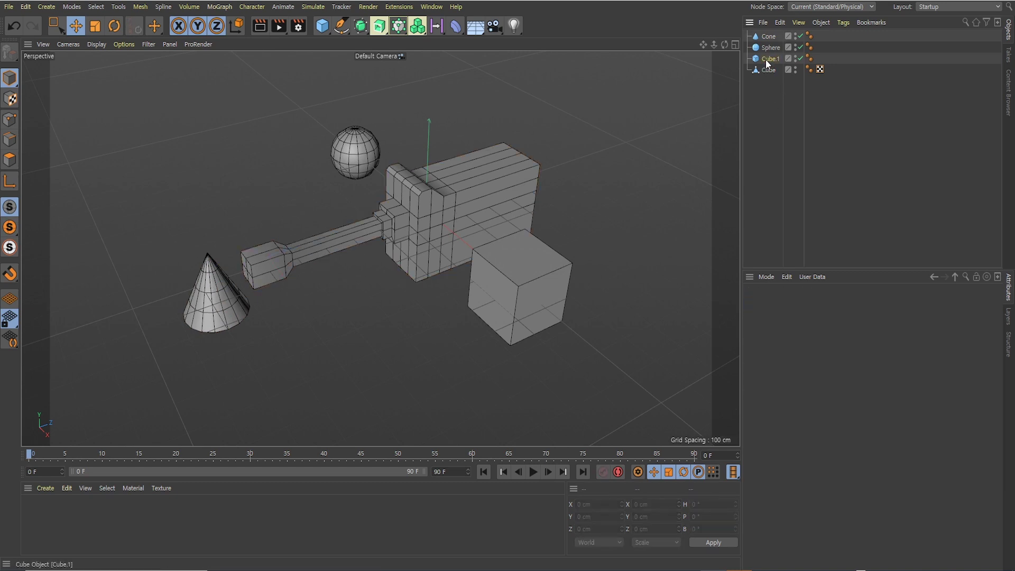
left_click_drag(765, 59, 776, 73)
left_click(769, 37)
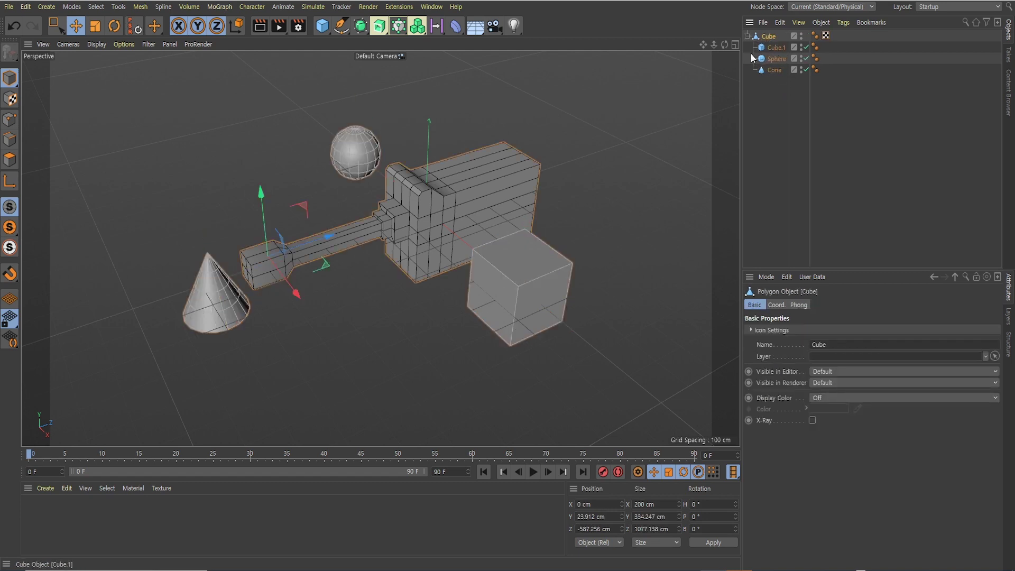
scroll(440, 205, "down", 3)
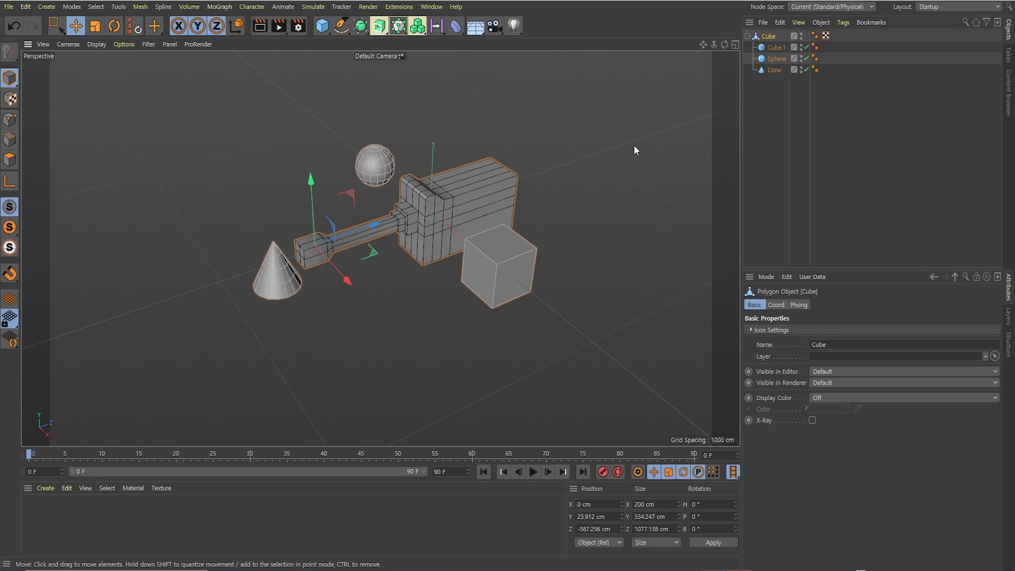
Collapse the Cube hierarchy, duplicate it, and move the copy along the X axis to about X -1461 cm.
left_click(748, 36)
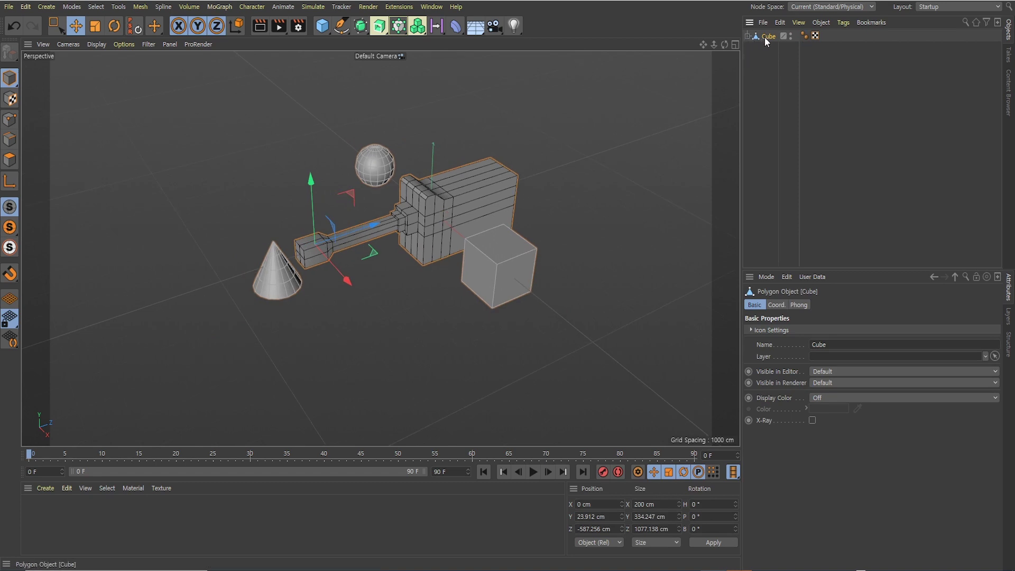
left_click(764, 37, "ctrl")
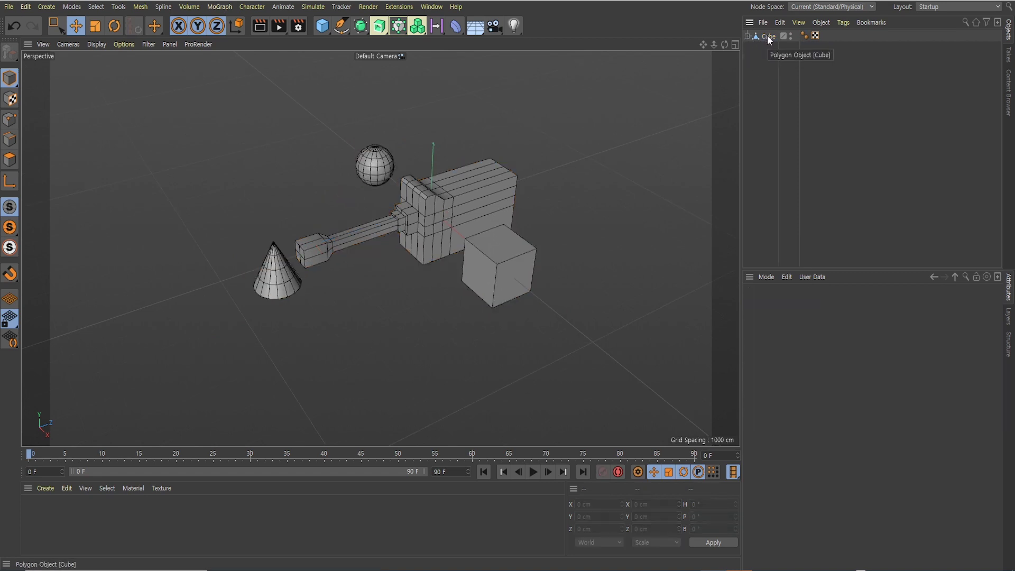
left_click_drag(770, 32, 761, 42, "ctrl")
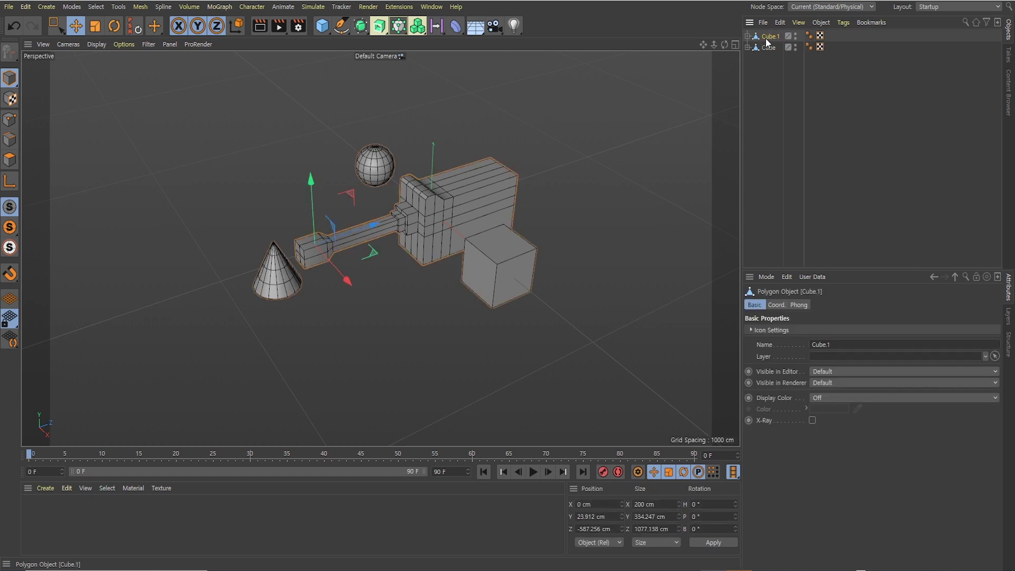
left_click_drag(402, 249, 383, 258, "alt")
left_click_drag(299, 206, 246, 170)
middle_click_drag(328, 177, 373, 206, "alt")
left_click_drag(373, 206, 439, 204, "alt")
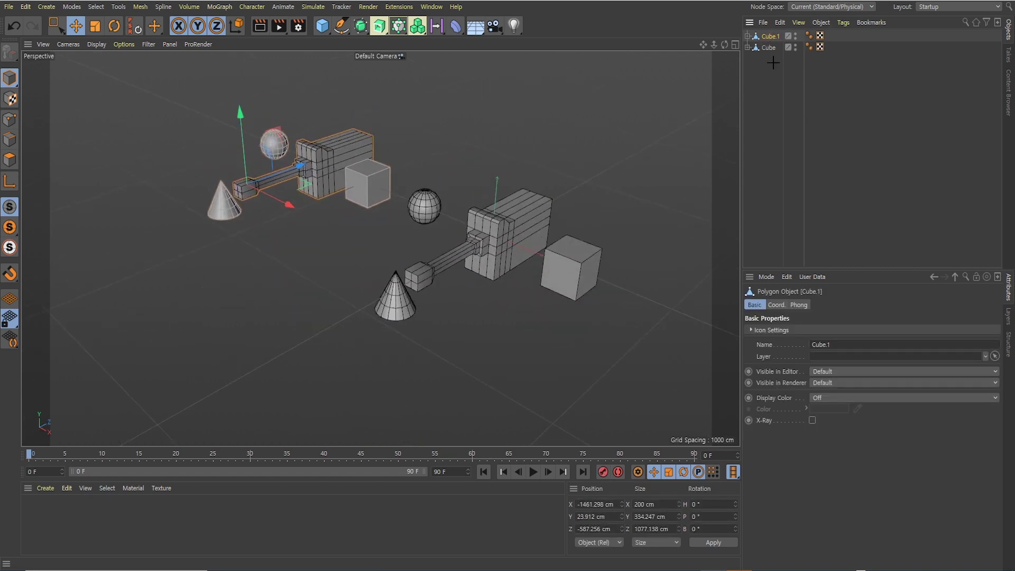
Expand the child lists of both hierarchies and select the original Cube parent.
left_click(754, 74)
left_click(765, 47)
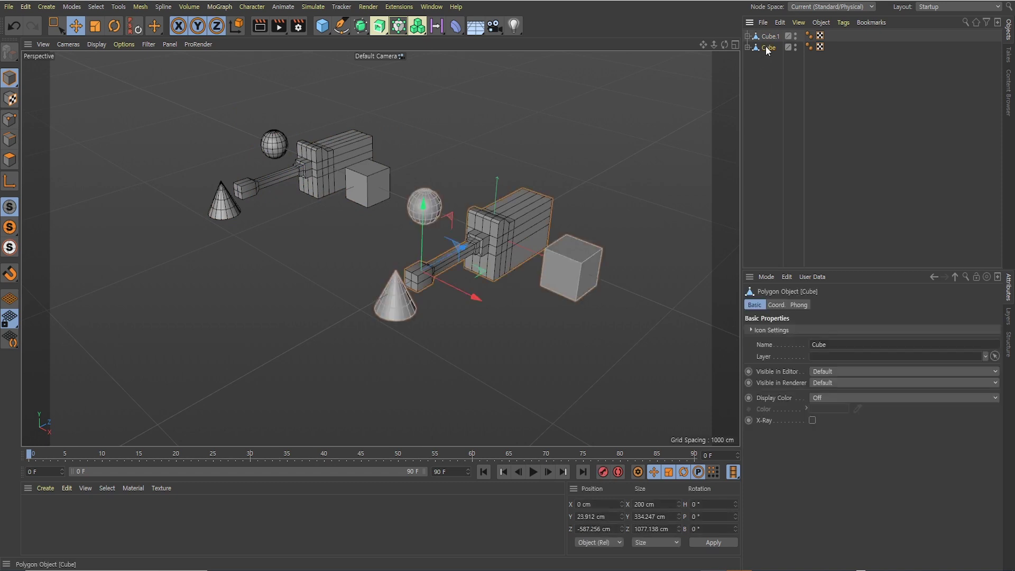
left_click(748, 47)
left_click(748, 36)
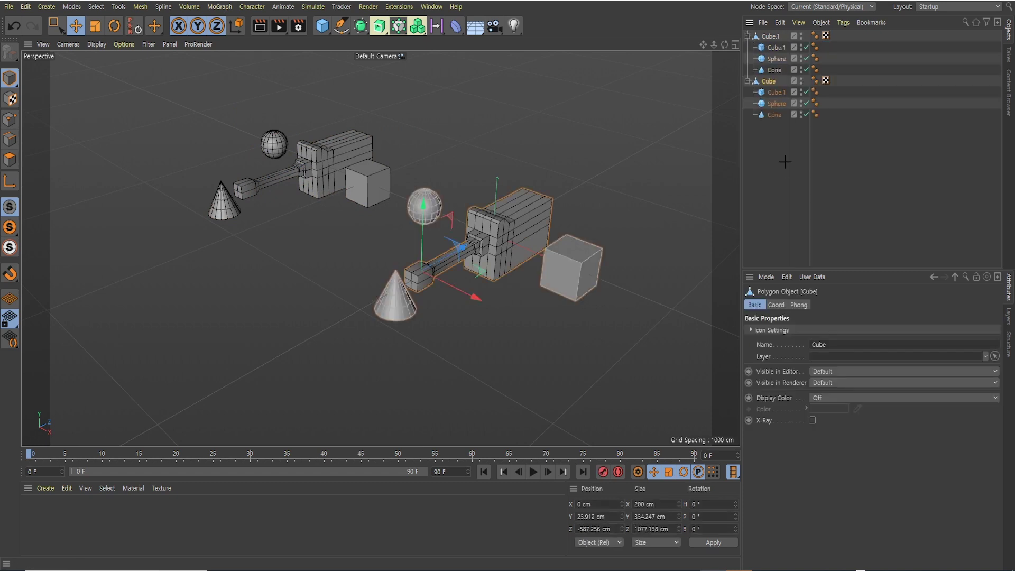
left_click(782, 159)
left_click(769, 82)
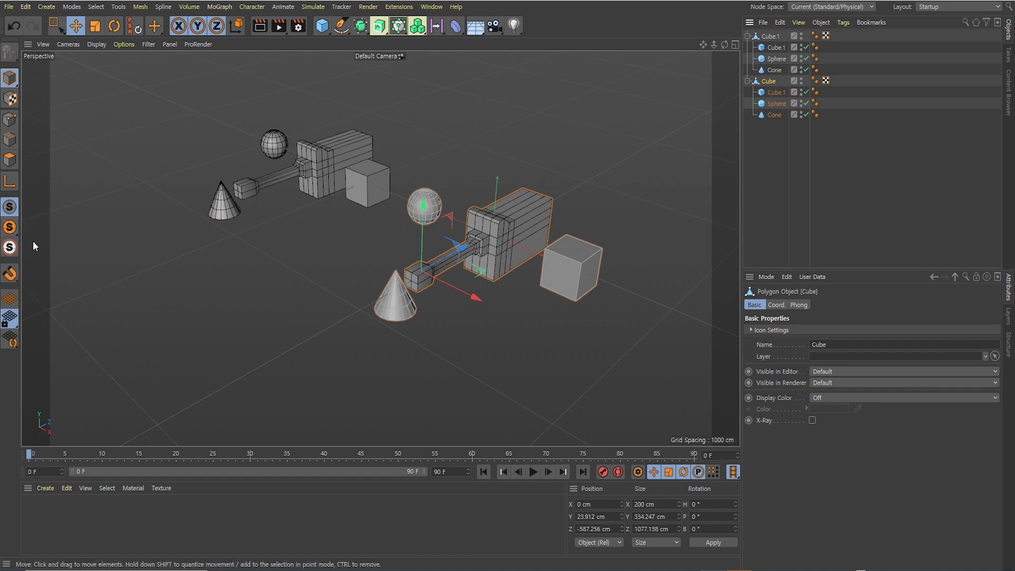
Isolate the Cube parent with Viewport Solo Single, compare it with Viewport Solo Hierarchy, and turn solo mode off.
left_click_drag(10, 227, 45, 263)
left_click(10, 227)
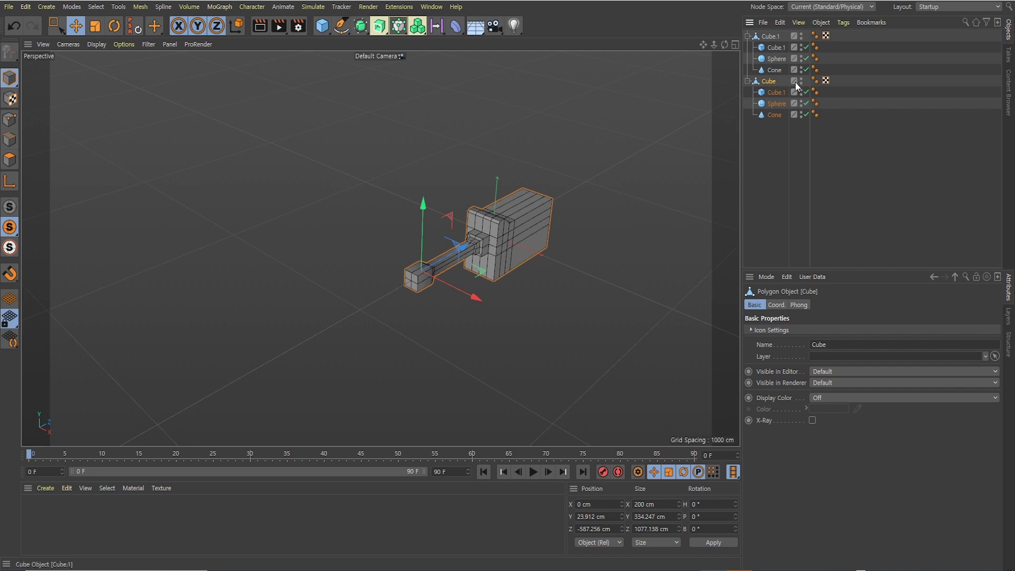
left_click_drag(9, 227, 47, 259)
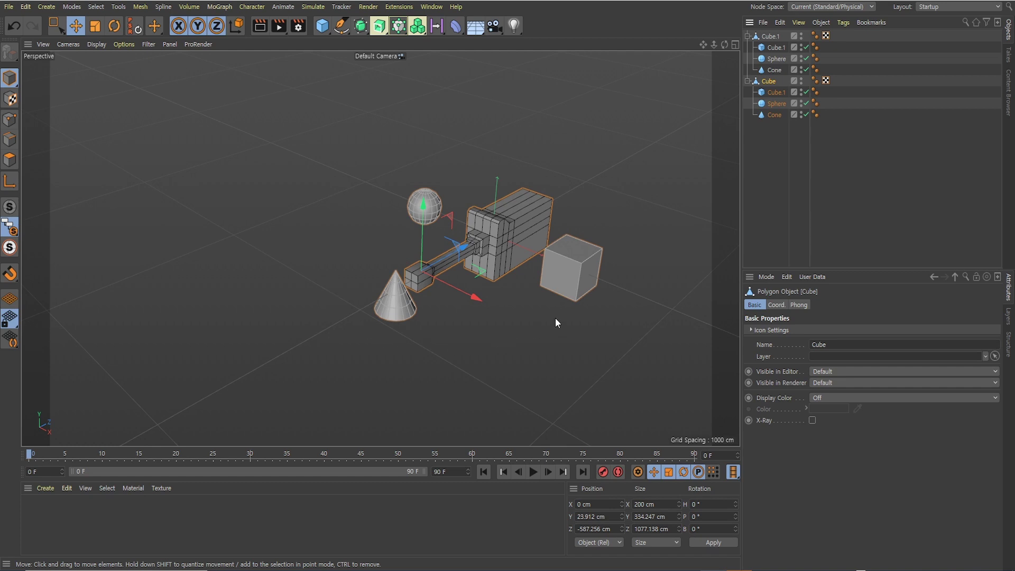
left_click(10, 209)
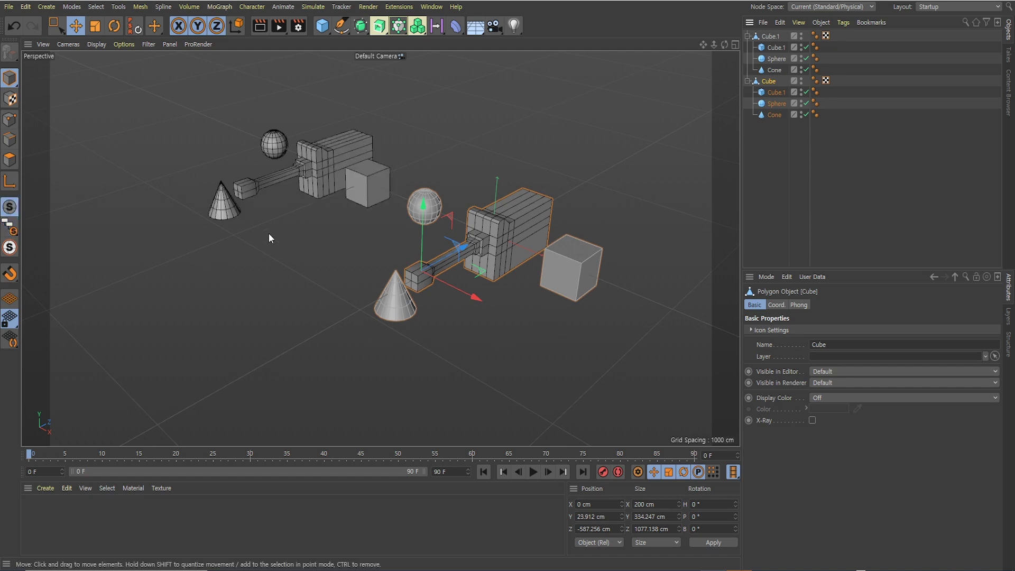
left_click_drag(269, 233, 316, 225, "alt")
Enable dynamic selection for solo mode, clear the selection, and switch on Viewport Solo Single.
left_click(10, 247)
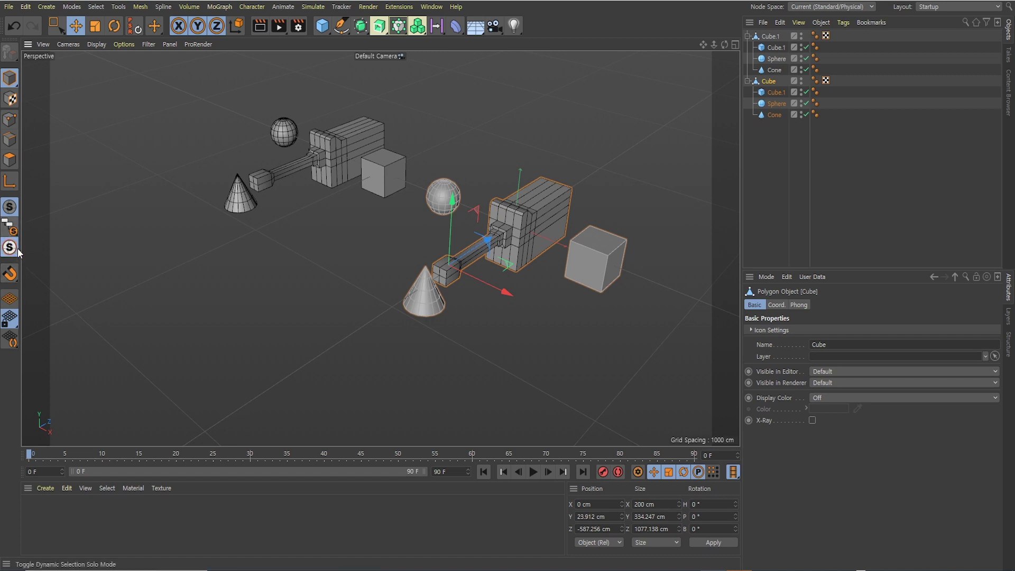
left_click(375, 173)
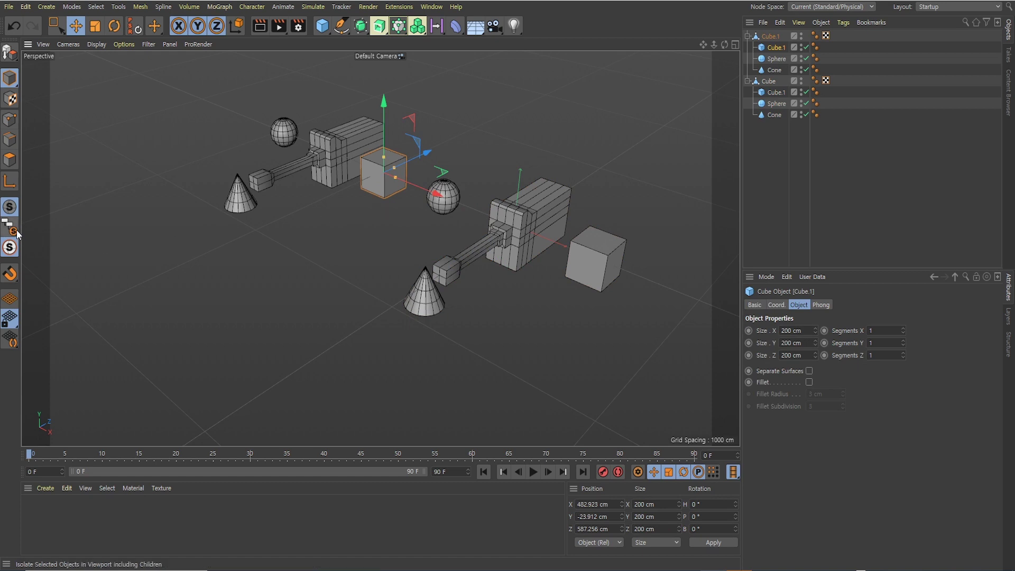
left_click(216, 237)
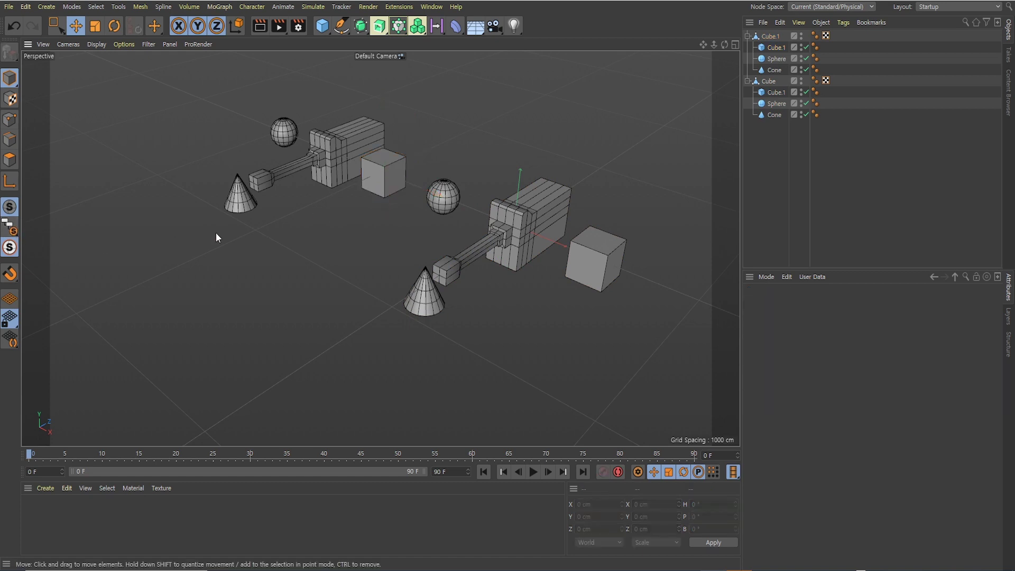
left_click(16, 247)
left_click(32, 243)
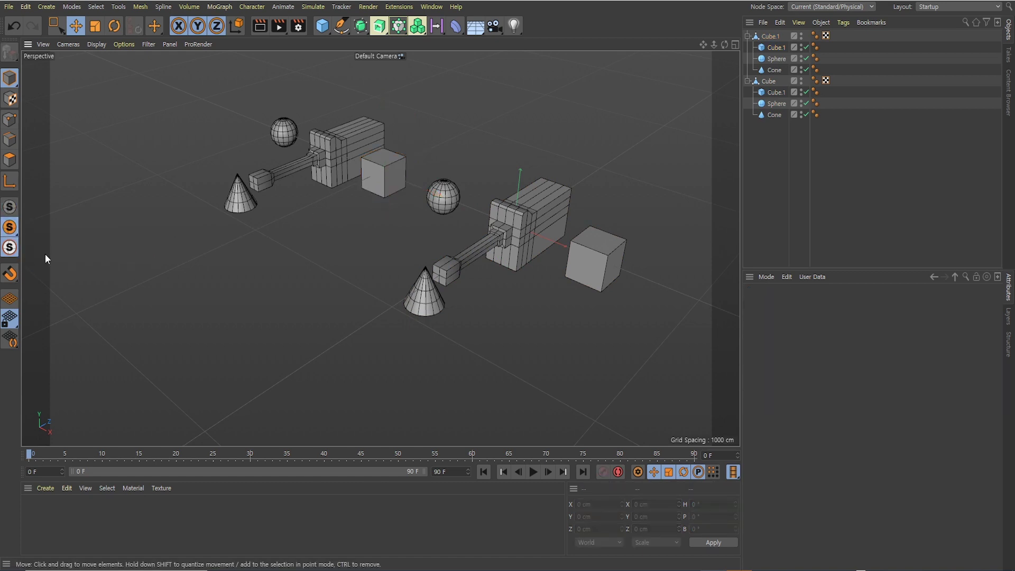
Select the parents and children of both hierarchies one after another to examine how solo mode follows the selection.
left_click(380, 178)
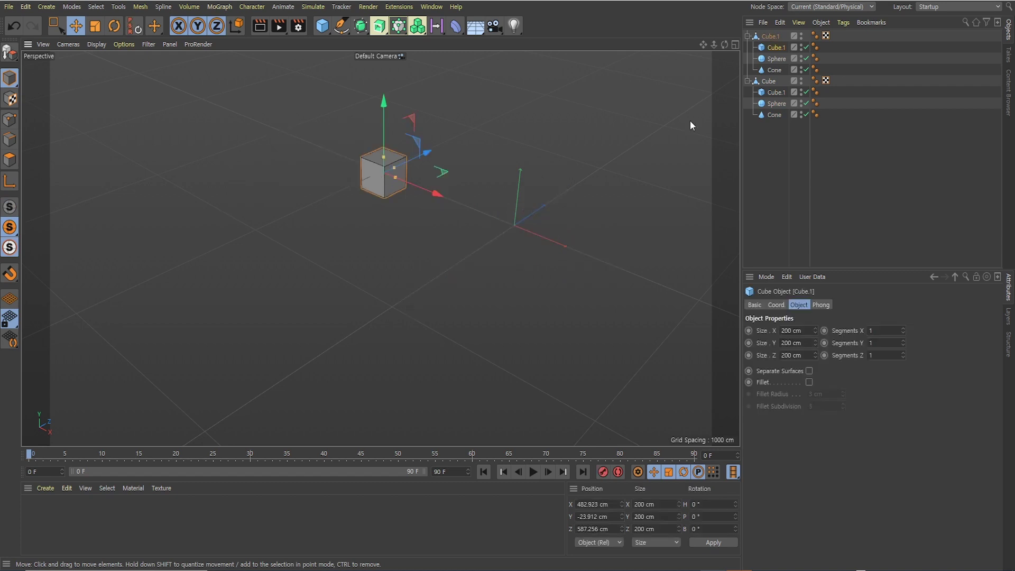
left_click(775, 60)
left_click(775, 72)
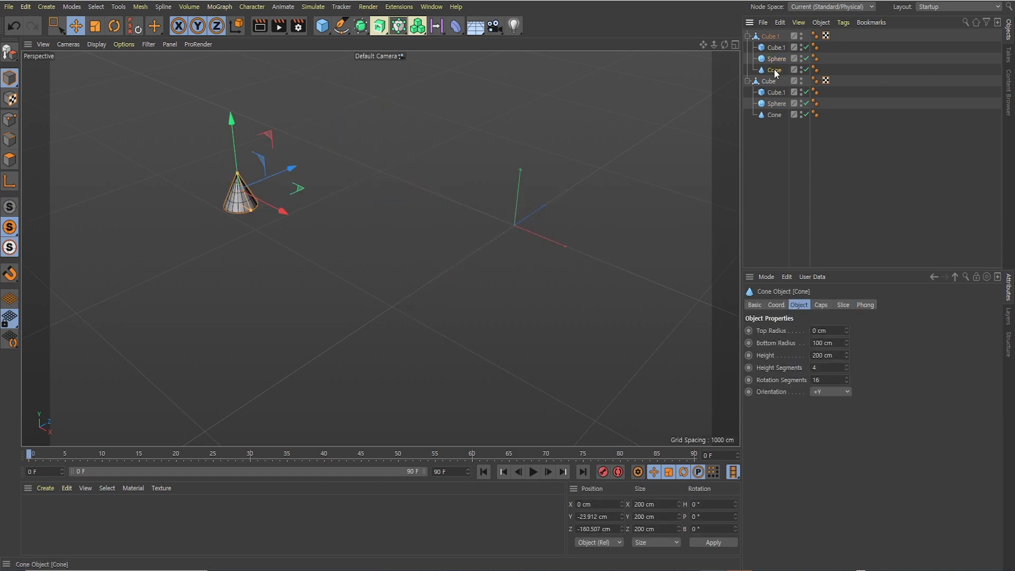
left_click(776, 94)
left_click(777, 104)
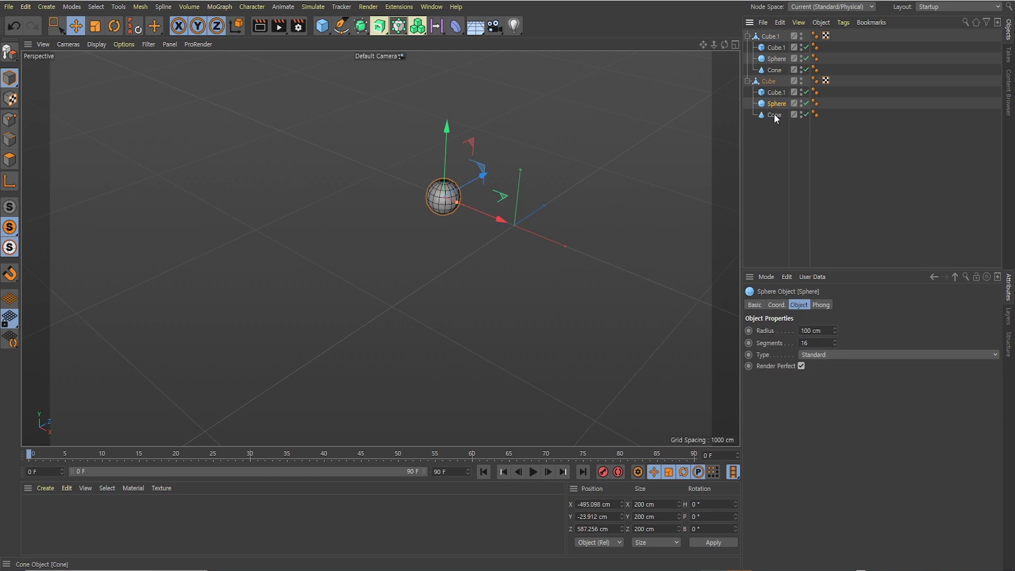
left_click(774, 115)
left_click(769, 81)
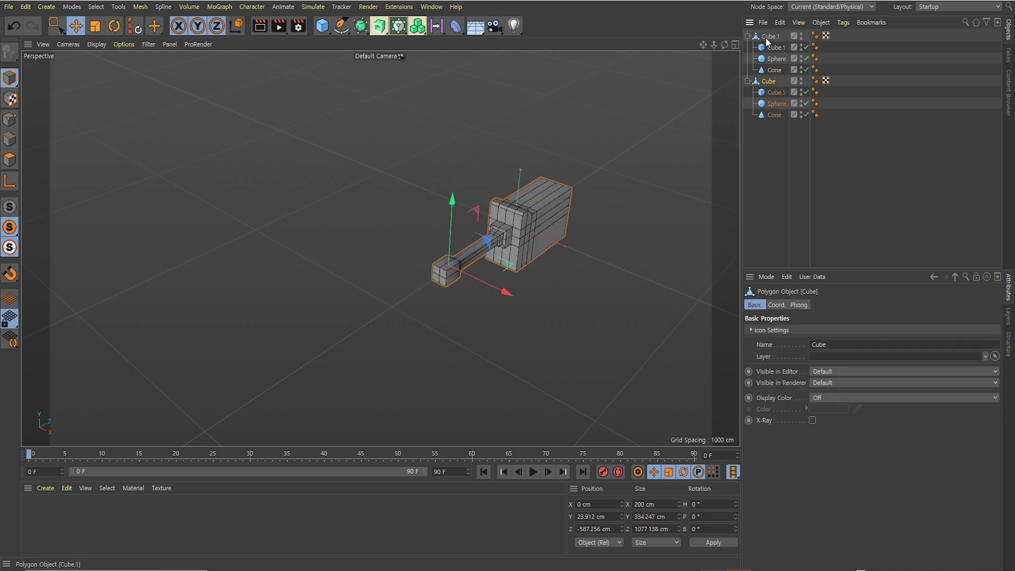
left_click(771, 36)
left_click(774, 58)
left_click(775, 47)
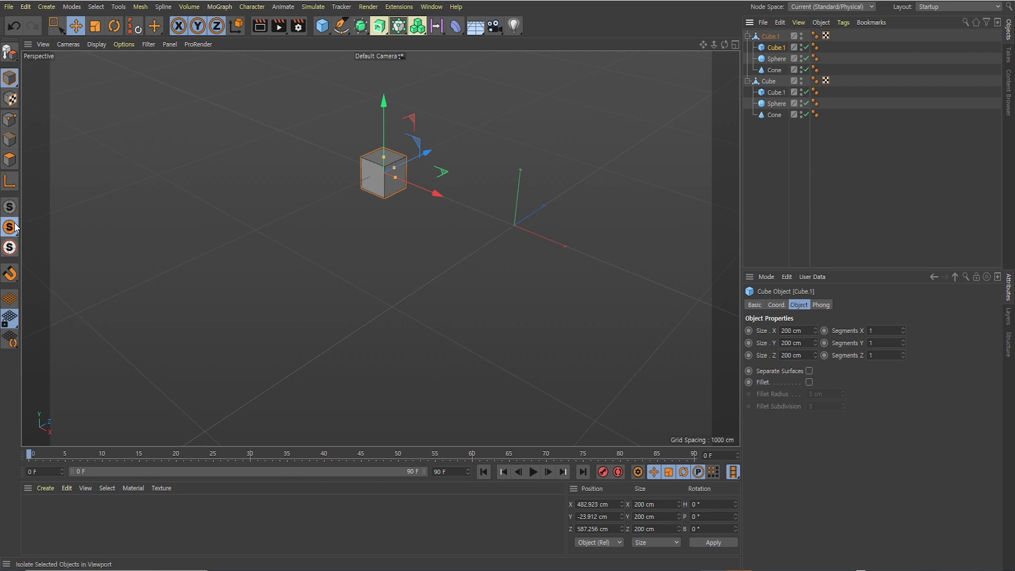
Turn off viewport solo mode and enable snapping with the copied hierarchy's child cube selected.
left_click(10, 207)
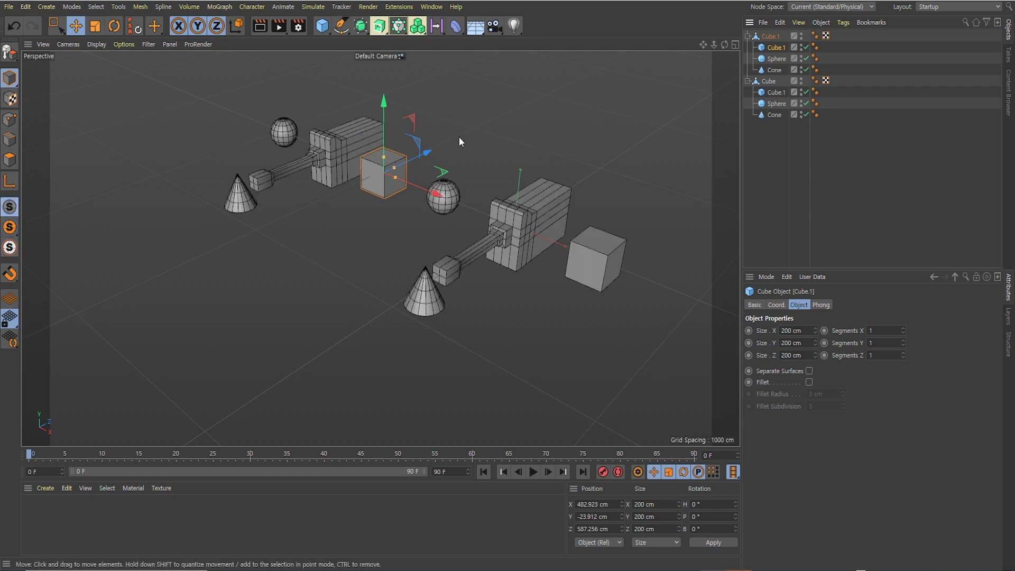
scroll(439, 169, "up", 5)
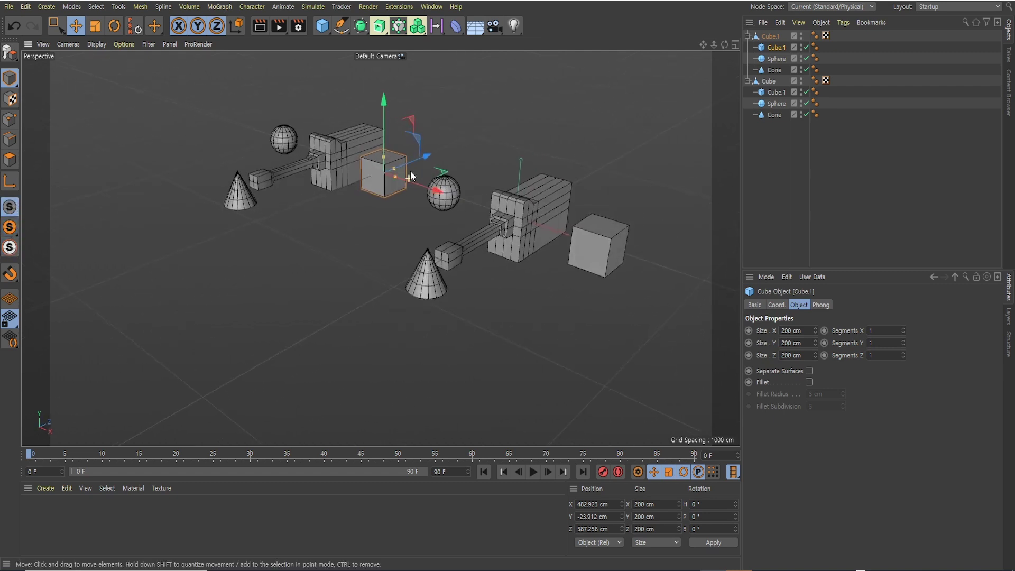
left_click_drag(417, 192, 392, 210, "alt")
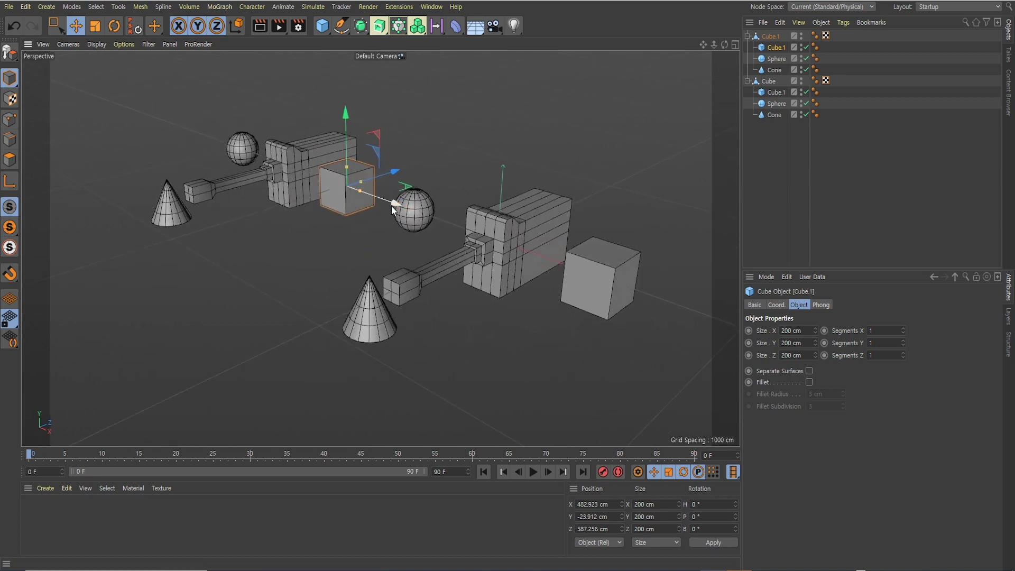
left_click_drag(208, 216, 348, 182, "alt")
scroll(348, 182, "up", 3)
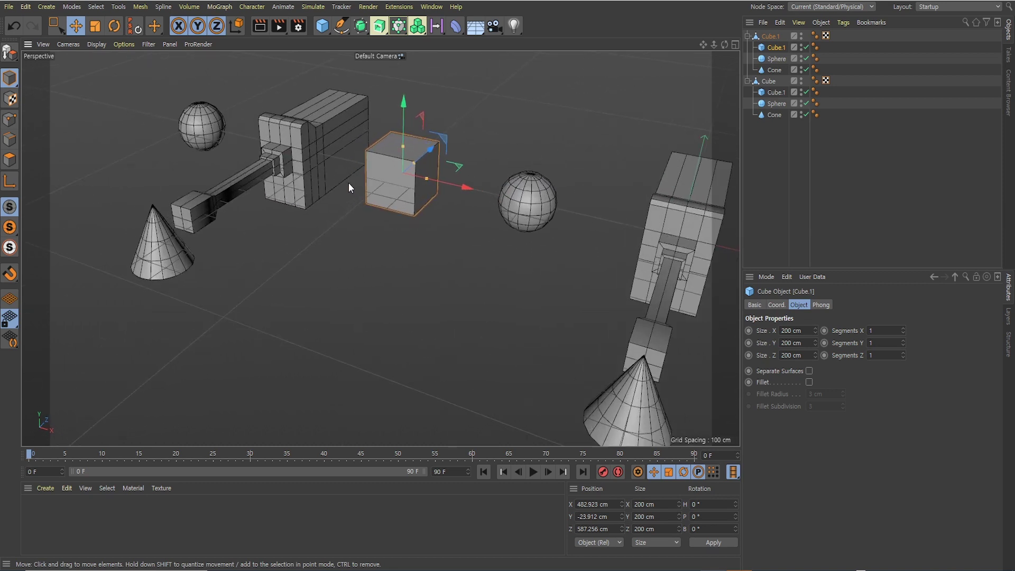
left_click(10, 275)
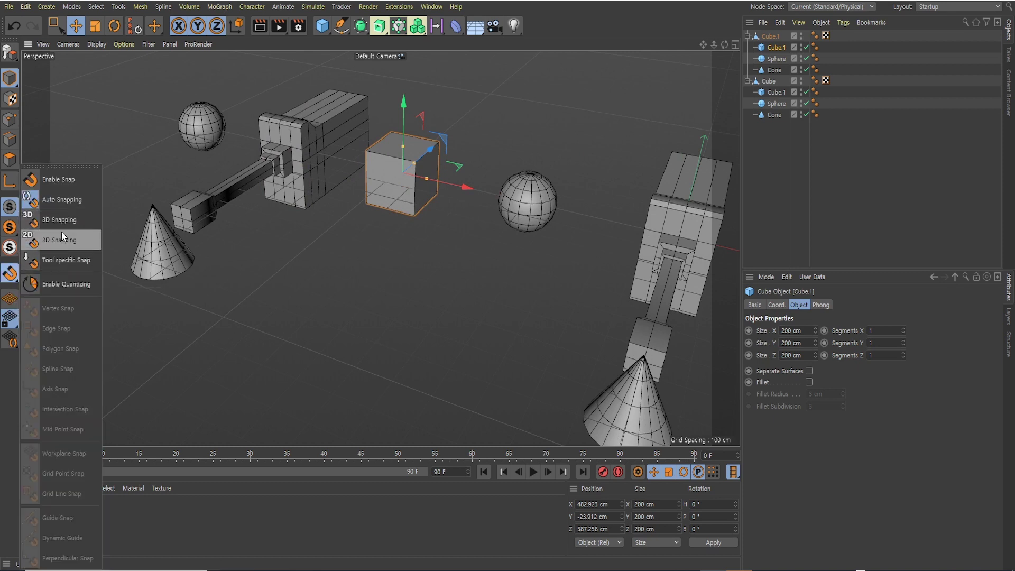
left_click(58, 180)
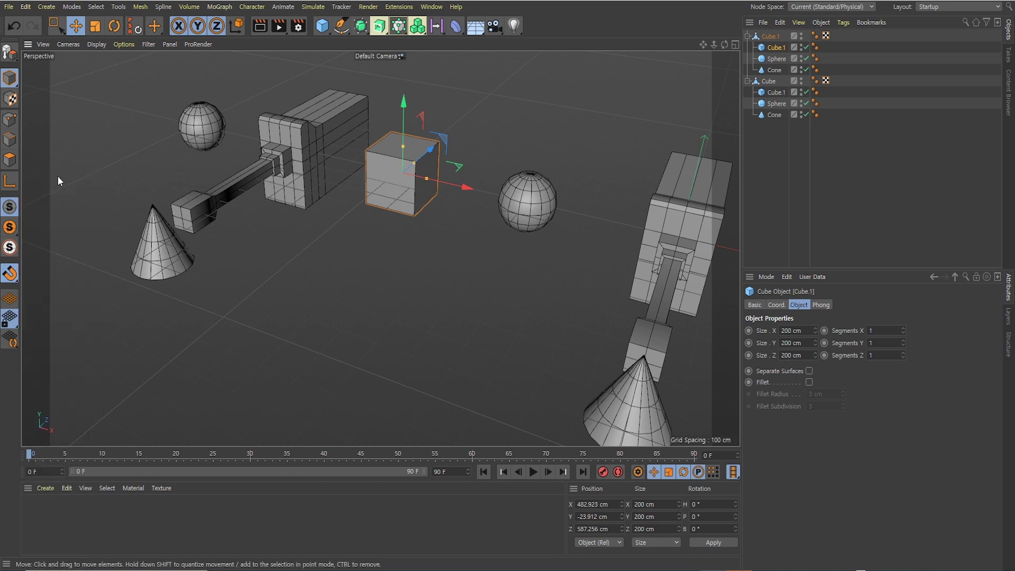
Try moving the copied hierarchy's child cube freely with Vertex Snap on, and undo the move.
left_click(10, 273)
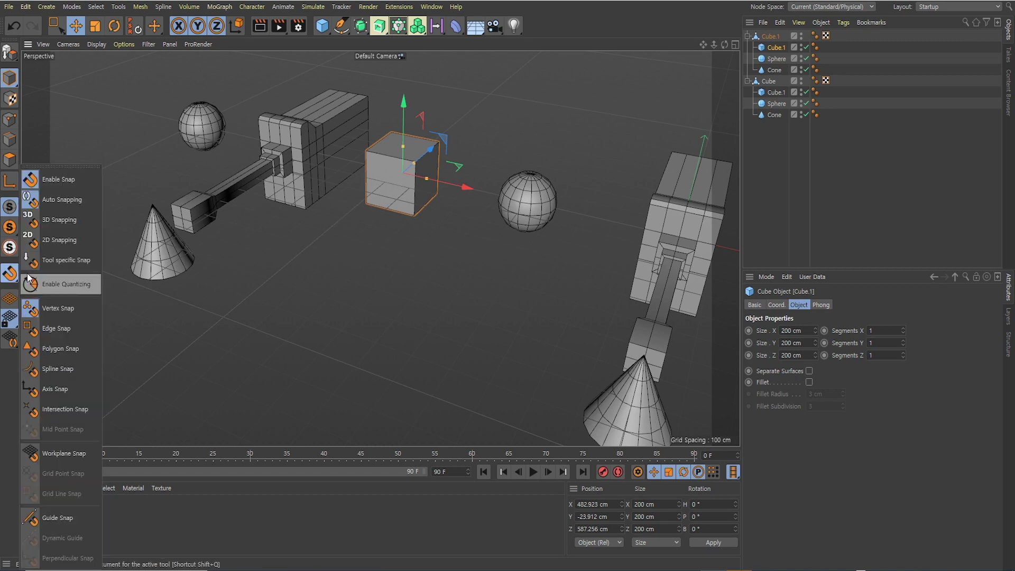
left_click(69, 311)
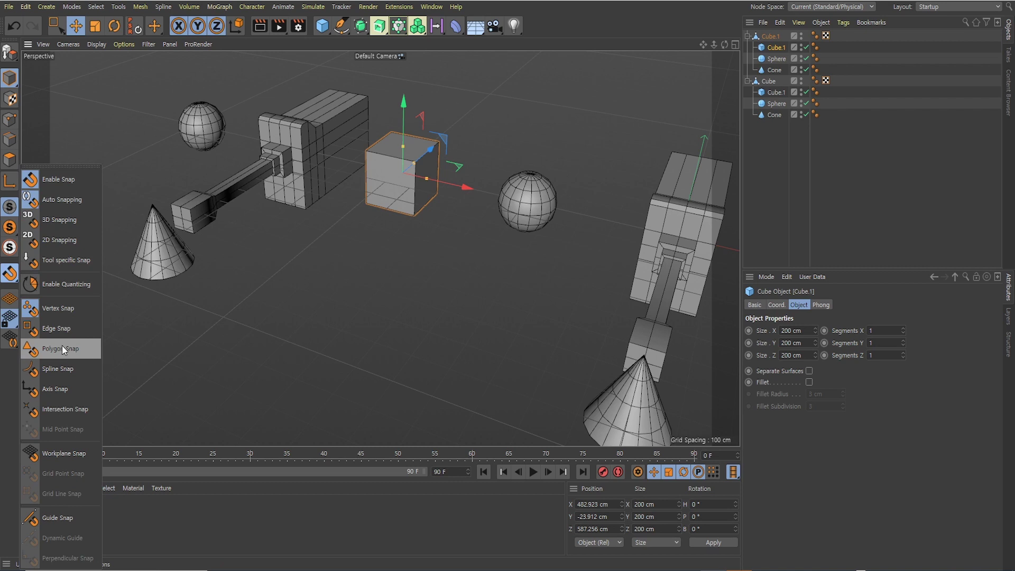
left_click_drag(247, 291, 420, 173)
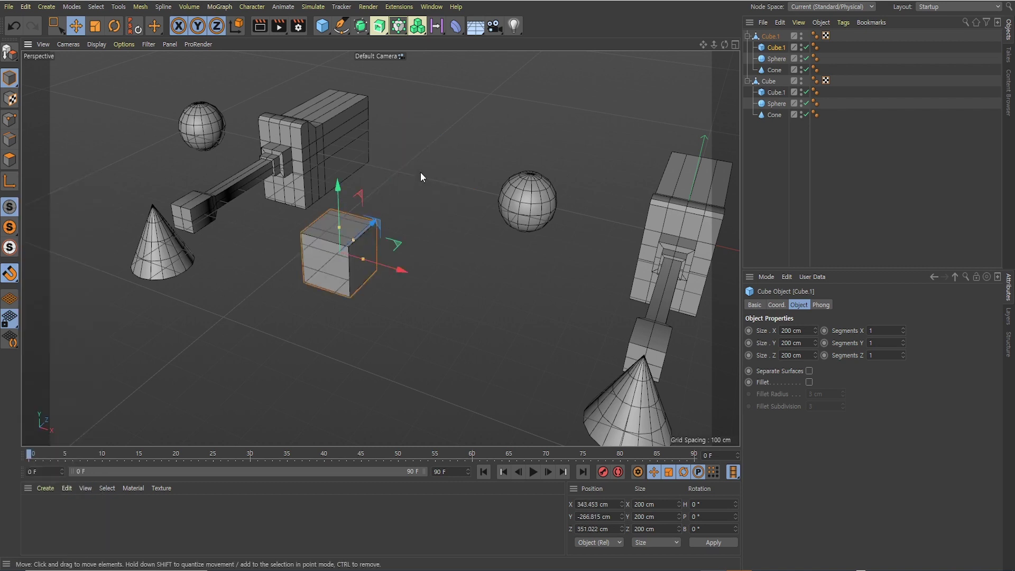
key("ctrl+z")
Snap the original hierarchy's sphere onto a top corner vertex of the copied hierarchy's child cube.
scroll(352, 246, "up", 3)
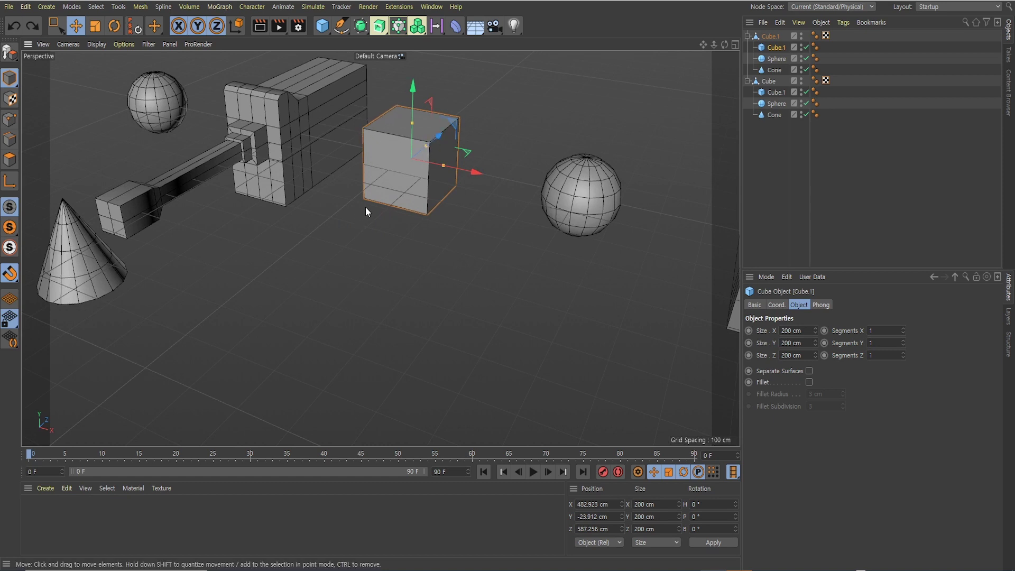
scroll(417, 185, "up", 3)
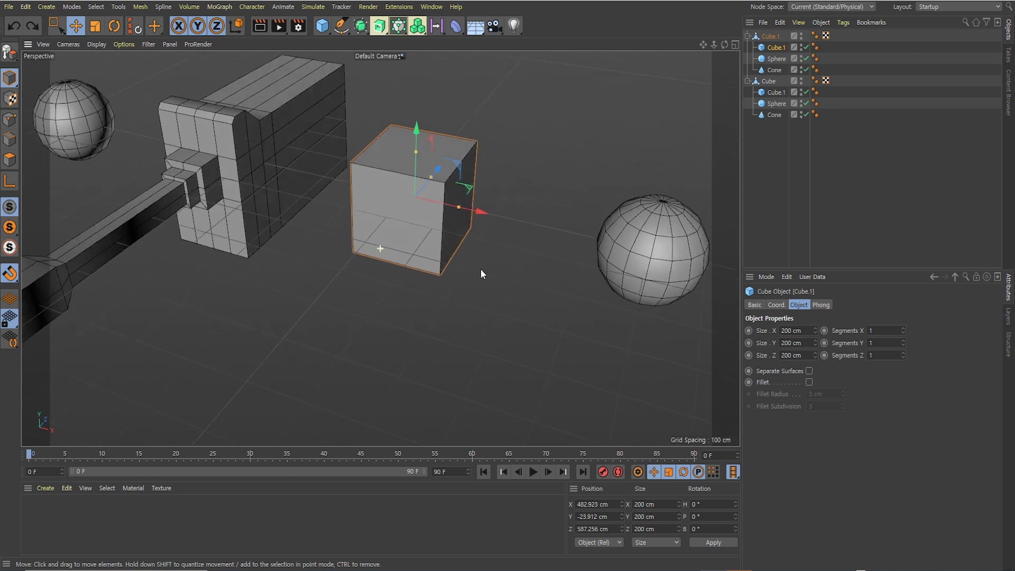
left_click(670, 243)
left_click_drag(671, 241, 388, 157)
scroll(105, 279, "down", 3)
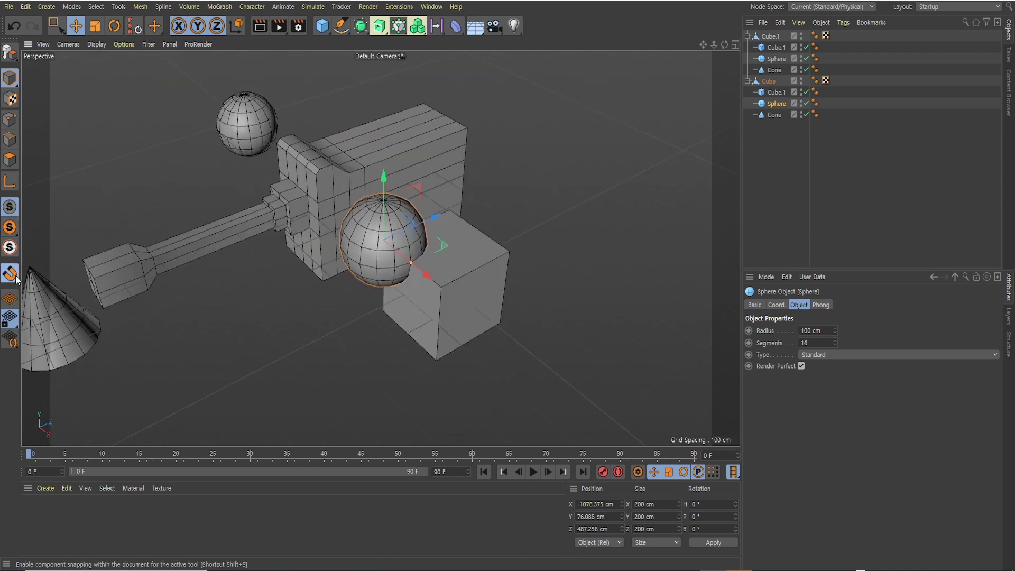
Enable Edge Snap and snap the copied hierarchy's sphere onto a top edge of its sibling cube.
left_click_drag(15, 279, 58, 326)
left_click(249, 134)
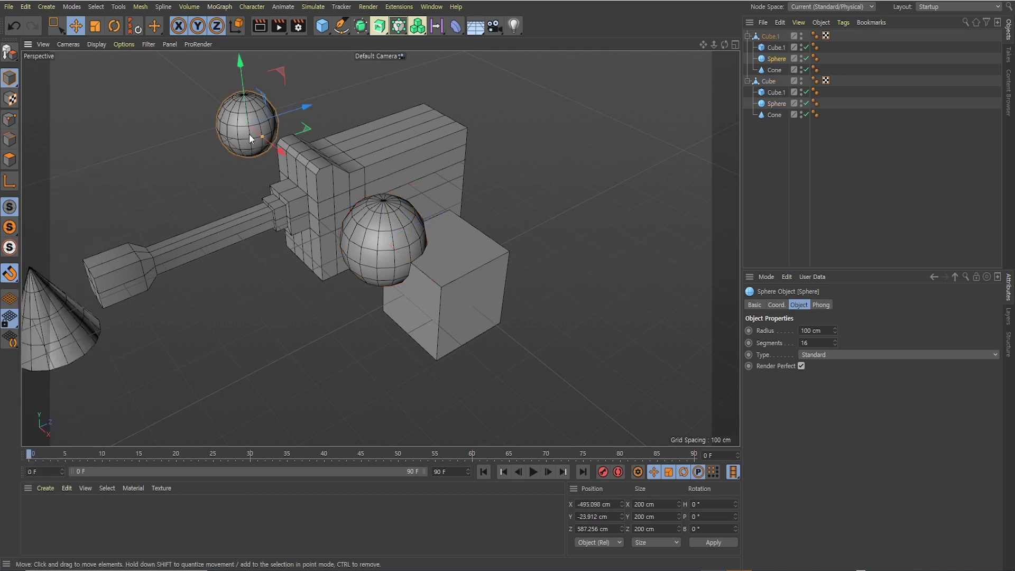
left_click_drag(249, 134, 478, 271)
Enable Mid Point Snap and snap the copied hierarchy's sphere to the midpoint of the sibling cube's top edge.
left_click(13, 277)
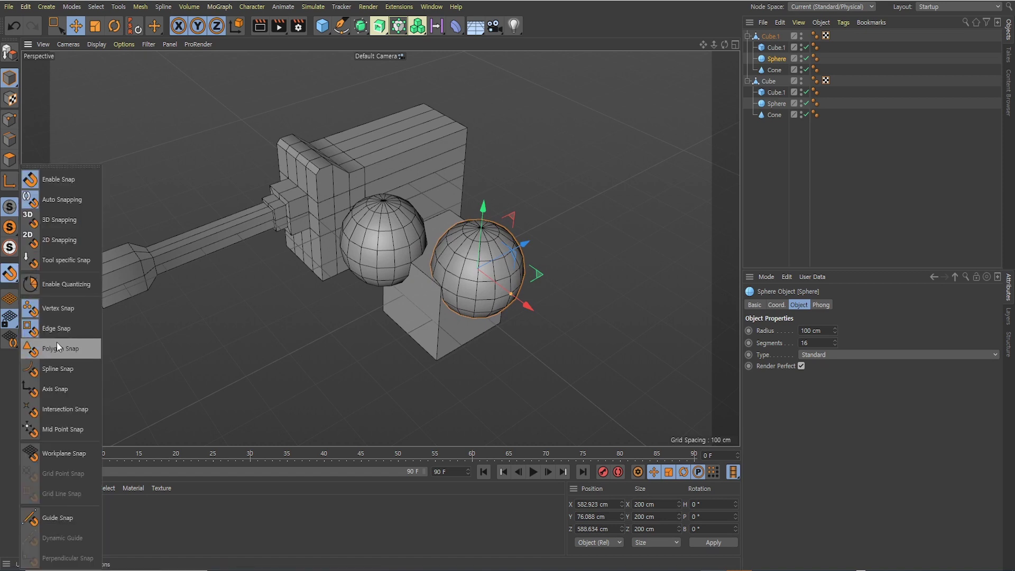
left_click(70, 429)
left_click_drag(463, 296, 476, 270)
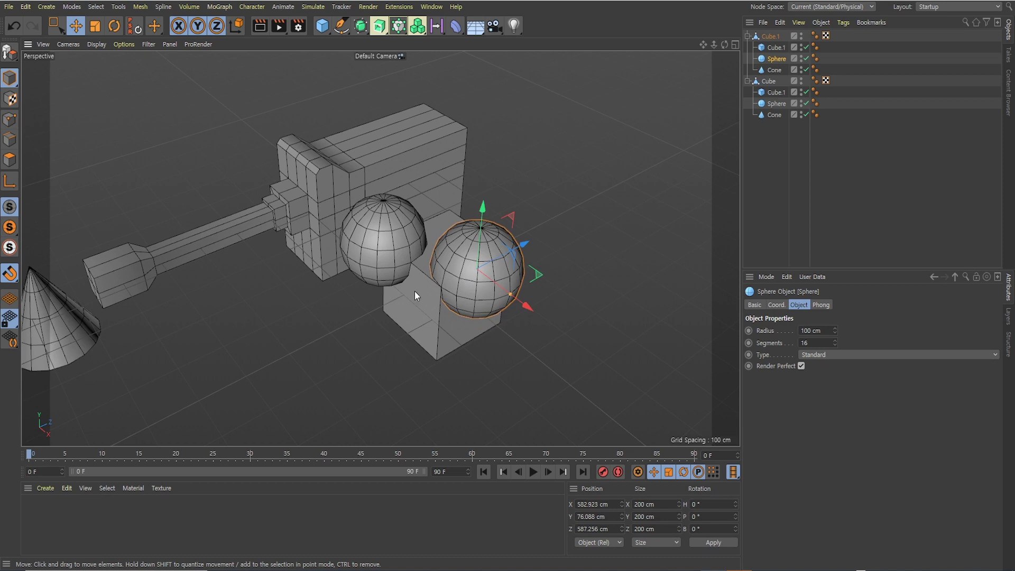
Enable Workplane Snap and Grid Point Snap in the snapping options.
scroll(393, 292, "down", 1)
left_click_drag(9, 273, 60, 445)
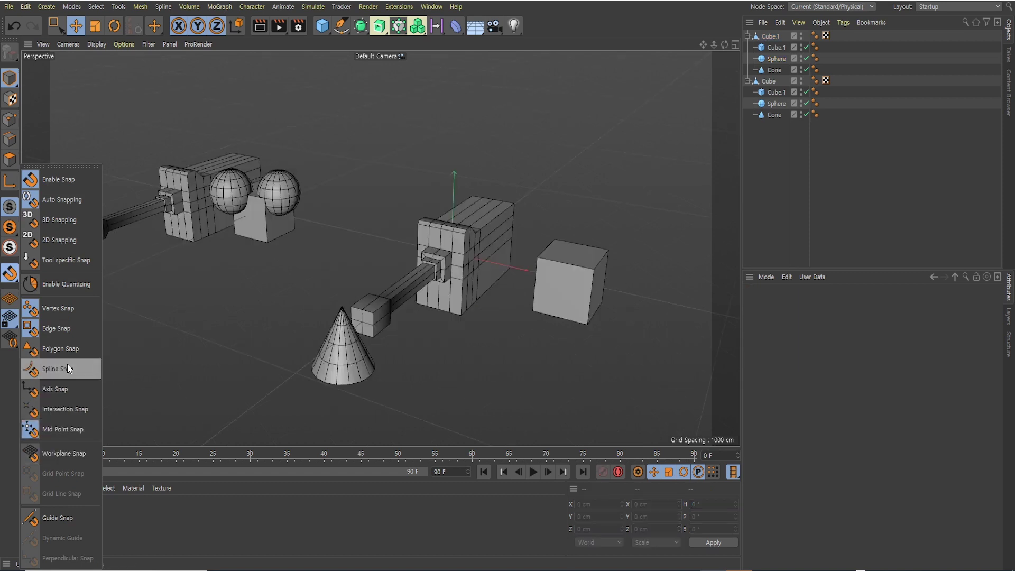
left_click_drag(68, 364, 64, 454)
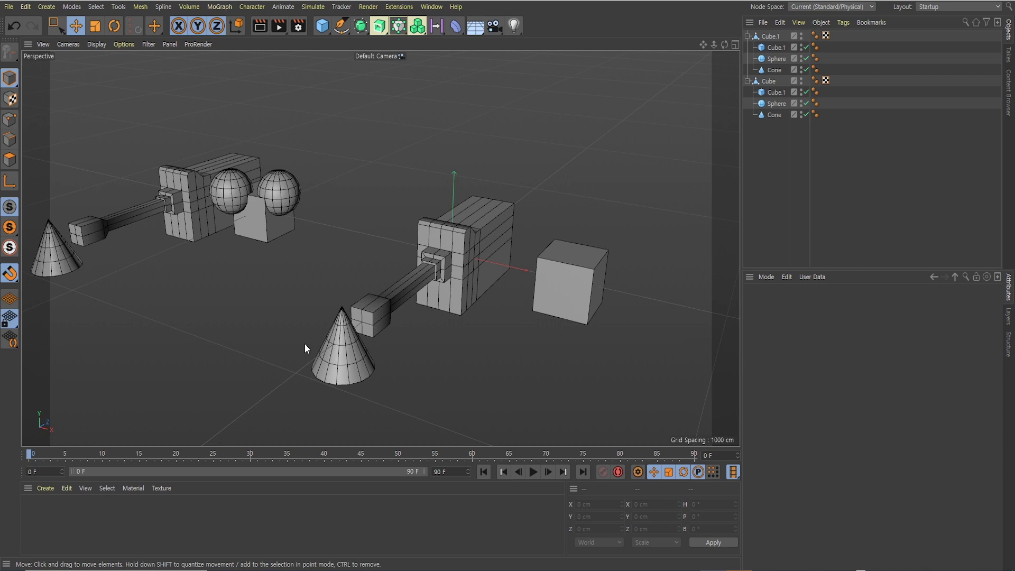
left_click_drag(9, 273, 61, 492)
Show all four views and move the original hierarchy's child cube in the Front view to about X 347, Y 180 cm.
left_click(560, 261)
middle_click(547, 257)
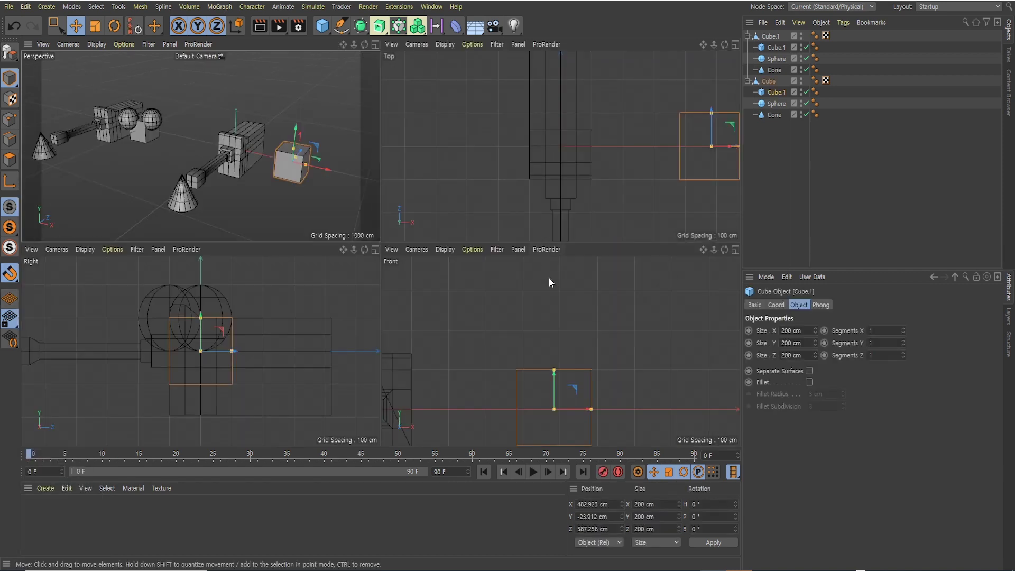
middle_click_drag(528, 335, 554, 317, "alt")
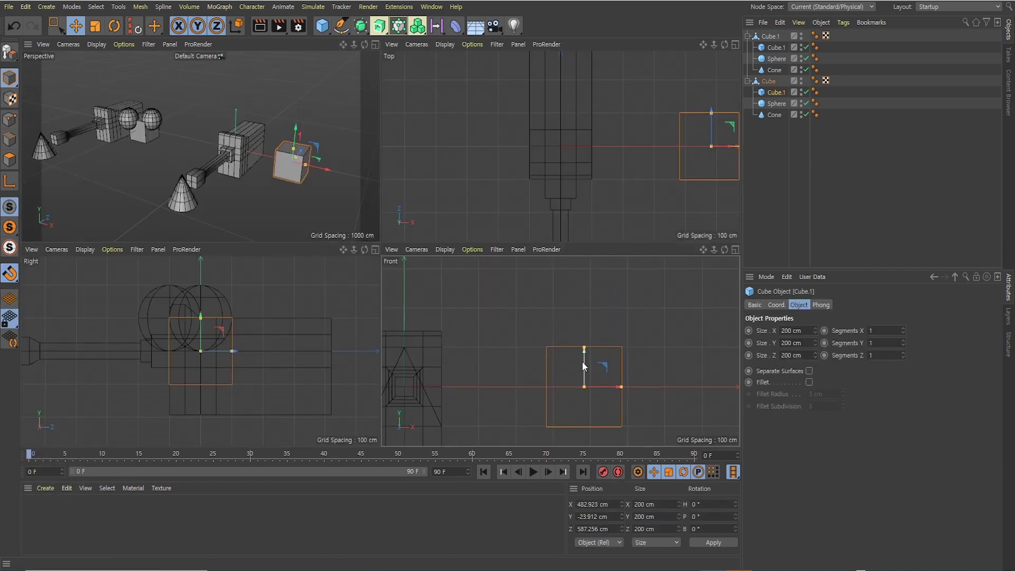
left_click_drag(584, 366, 532, 289)
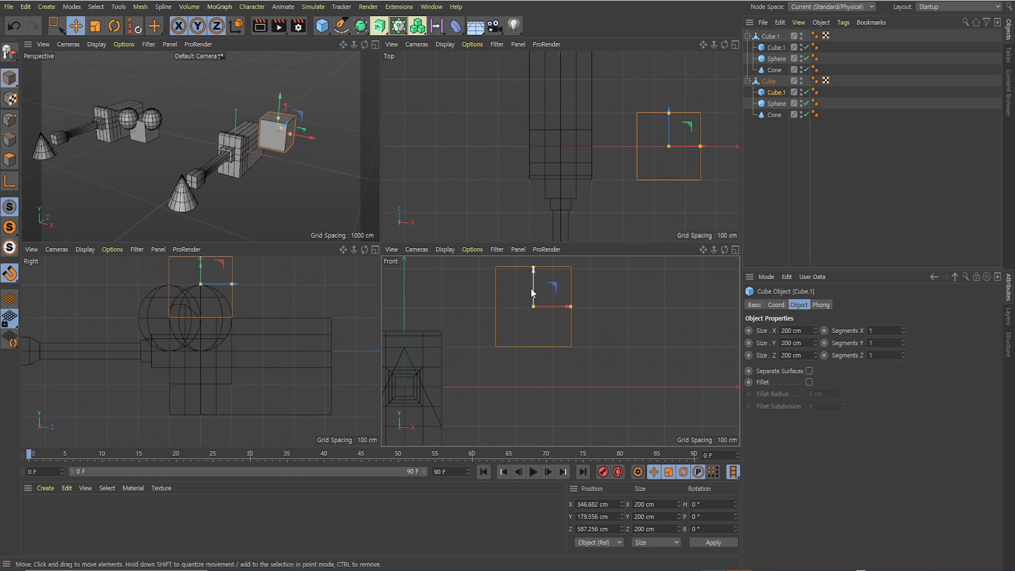
Enable Grid Line Snap and lower the original hierarchy's child cube along Y to about 76 cm in the Front view.
left_click(19, 276)
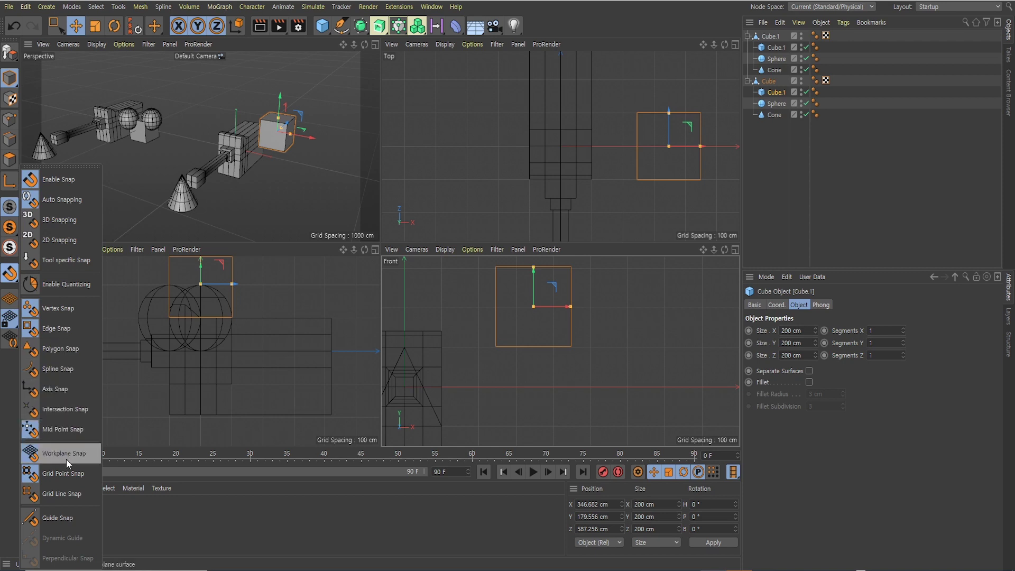
left_click(59, 493)
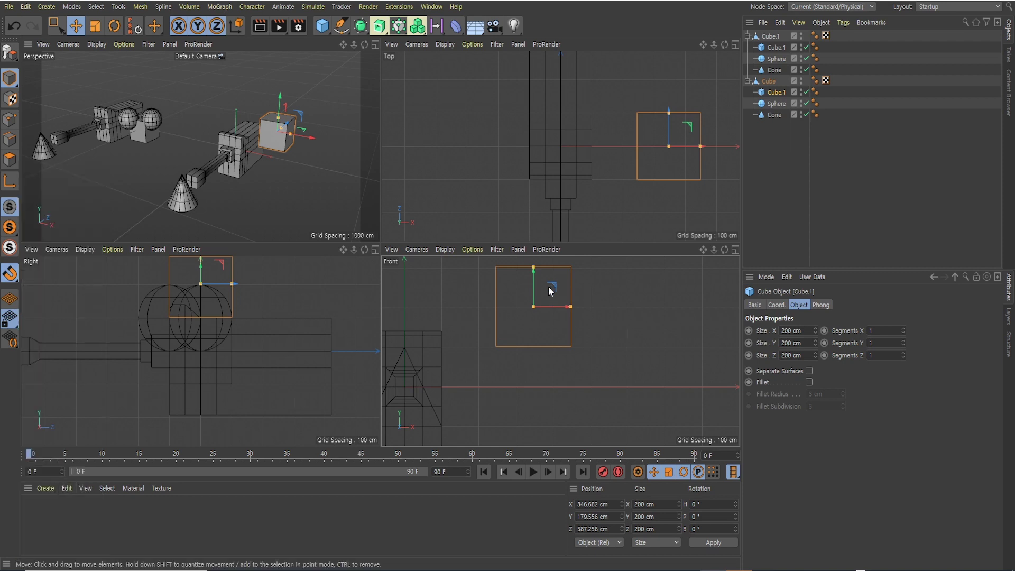
left_click_drag(534, 286, 537, 325)
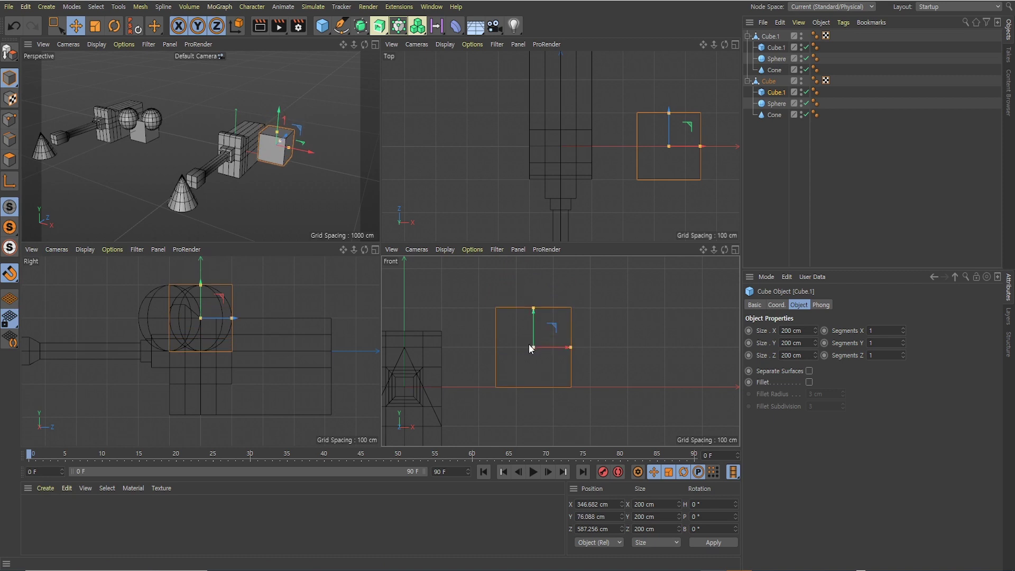
Open the list of snapping options.
left_click(16, 276)
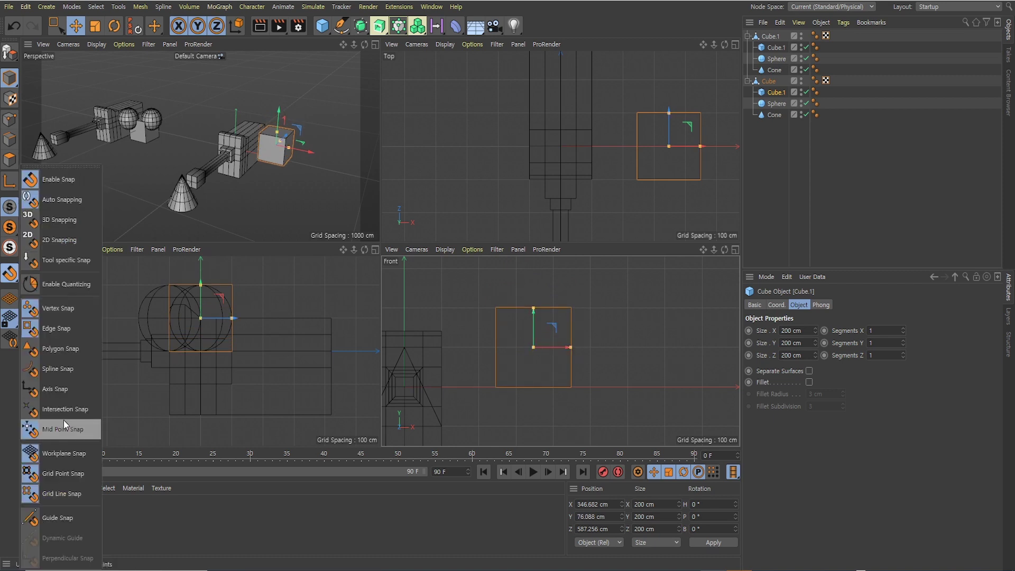